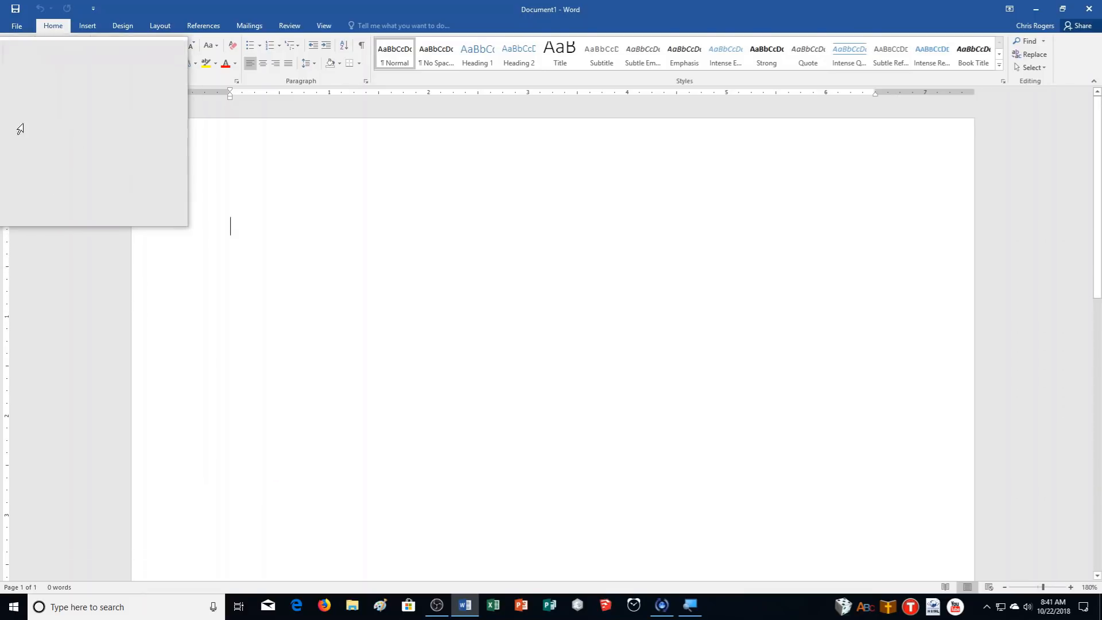
Open the w04m1Web PDF from the Downloads folder.
{"action": "left_click", "coordinate": [11, 24]}
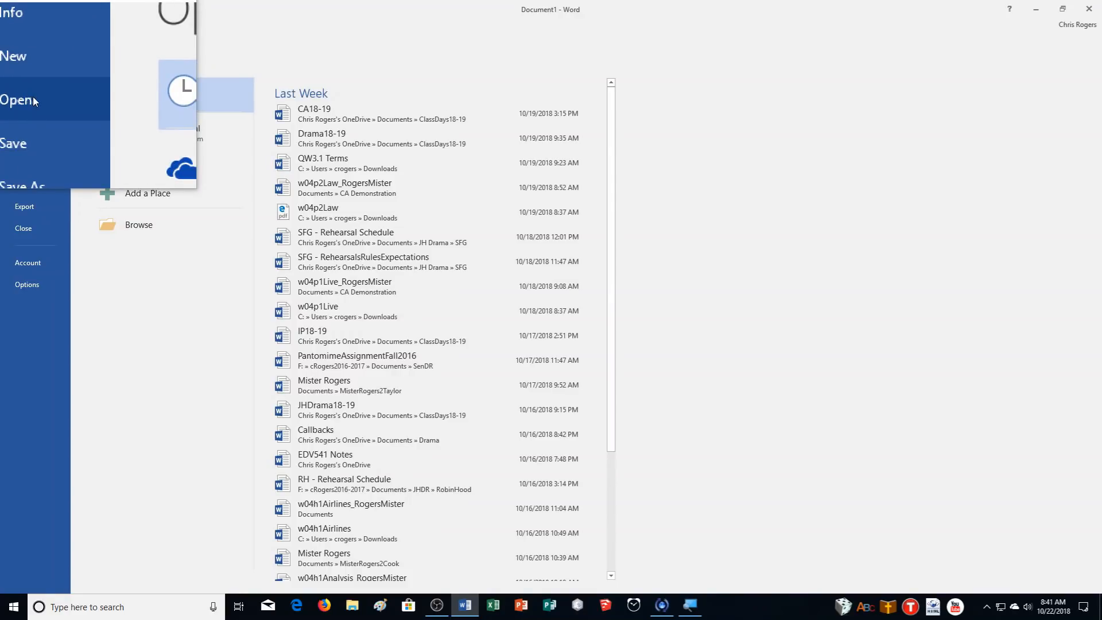
{"action": "left_click", "coordinate": [132, 224]}
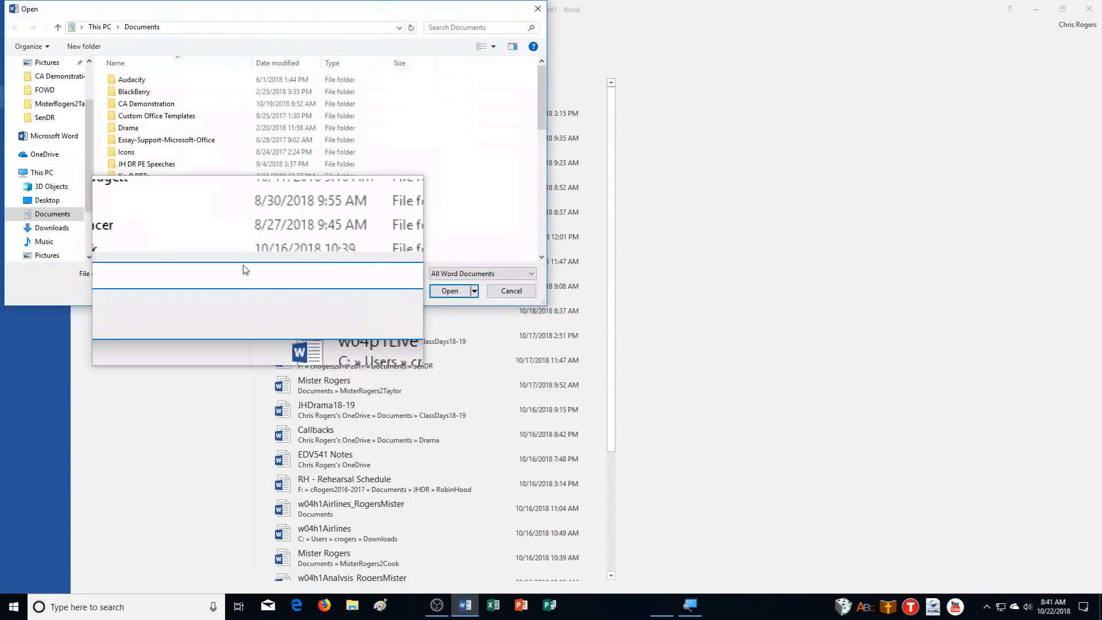
{"action": "left_click", "coordinate": [60, 228]}
{"action": "left_click_drag", "start_coordinate": [543, 80], "coordinate": [541, 268]}
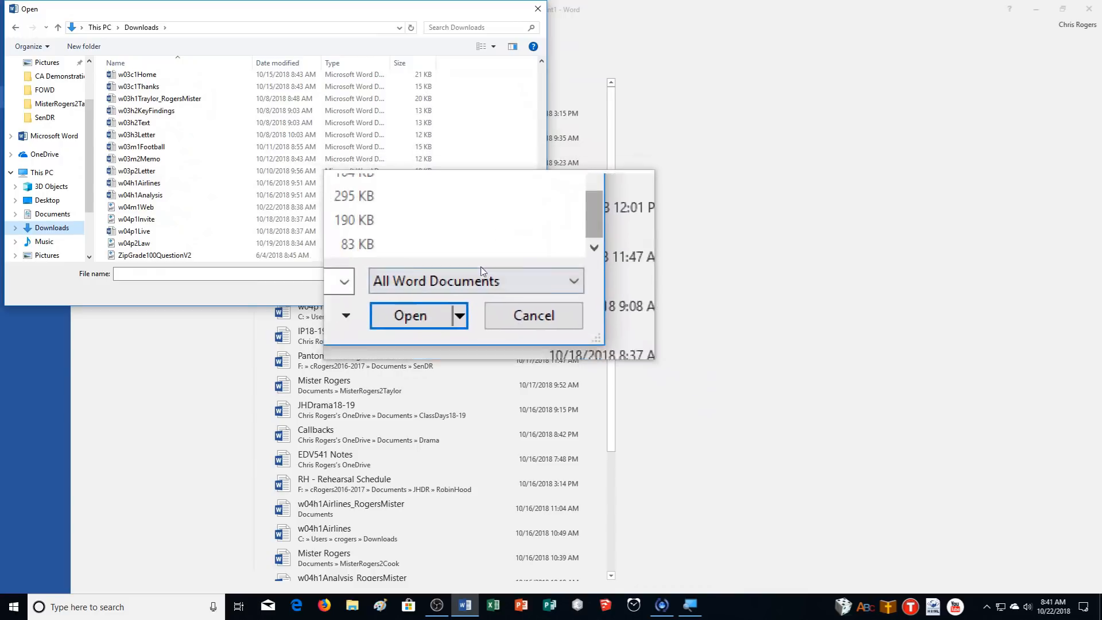
{"action": "scroll", "coordinate": [164, 236], "scroll_direction": "up", "scroll_amount": 1}
{"action": "left_click", "coordinate": [152, 236]}
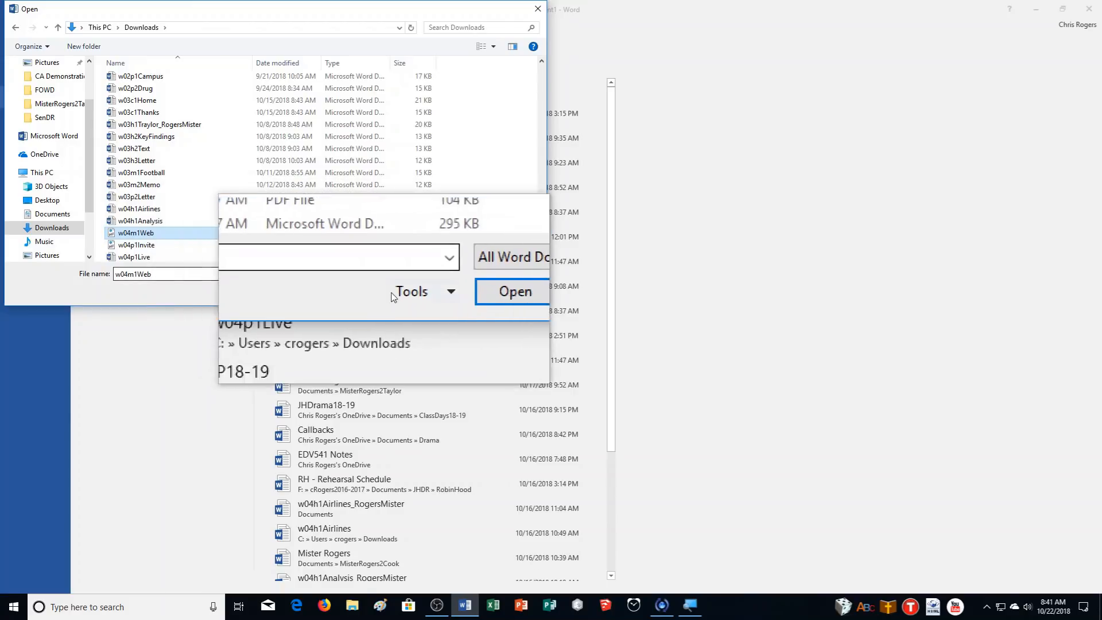
{"action": "left_click", "coordinate": [445, 291]}
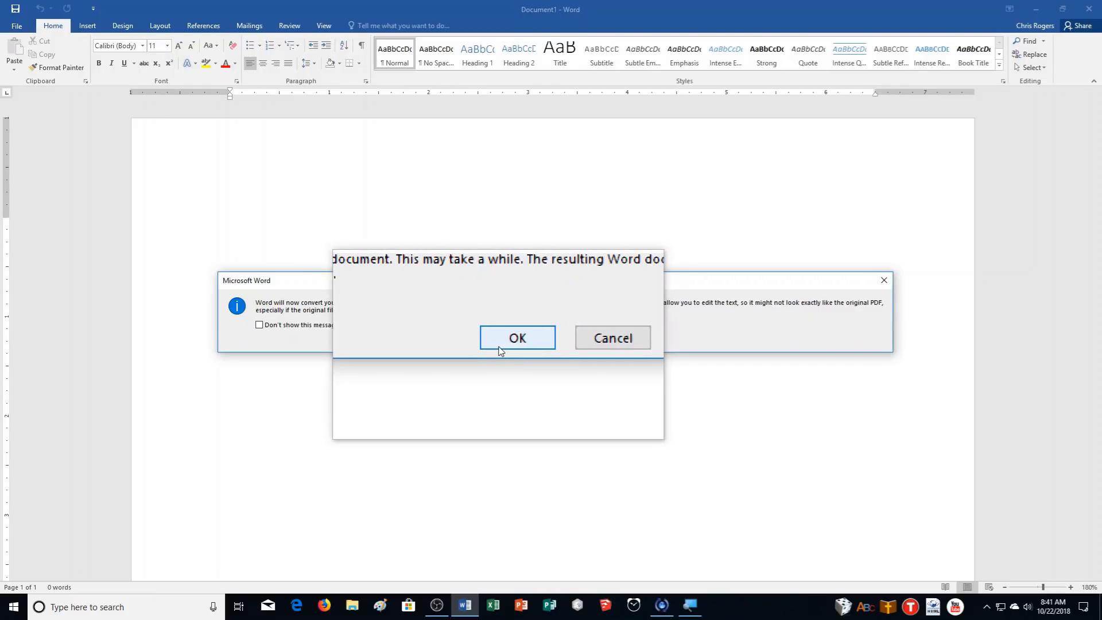
Accept the PDF's conversion to an editable document and enable editing.
{"action": "left_click", "coordinate": [502, 347]}
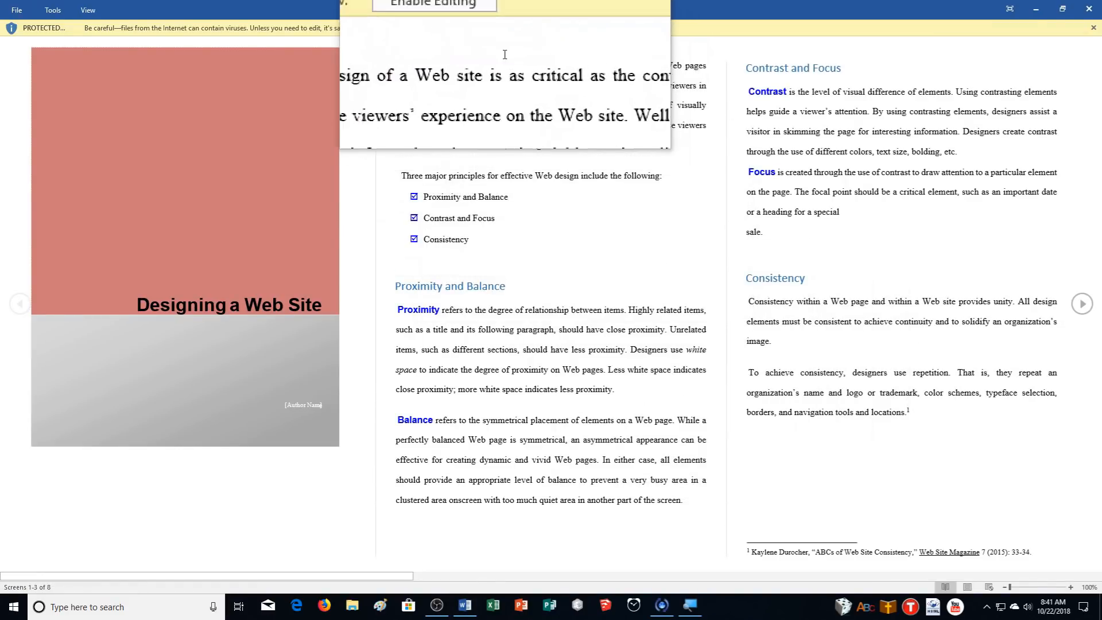
{"action": "left_click", "coordinate": [495, 30]}
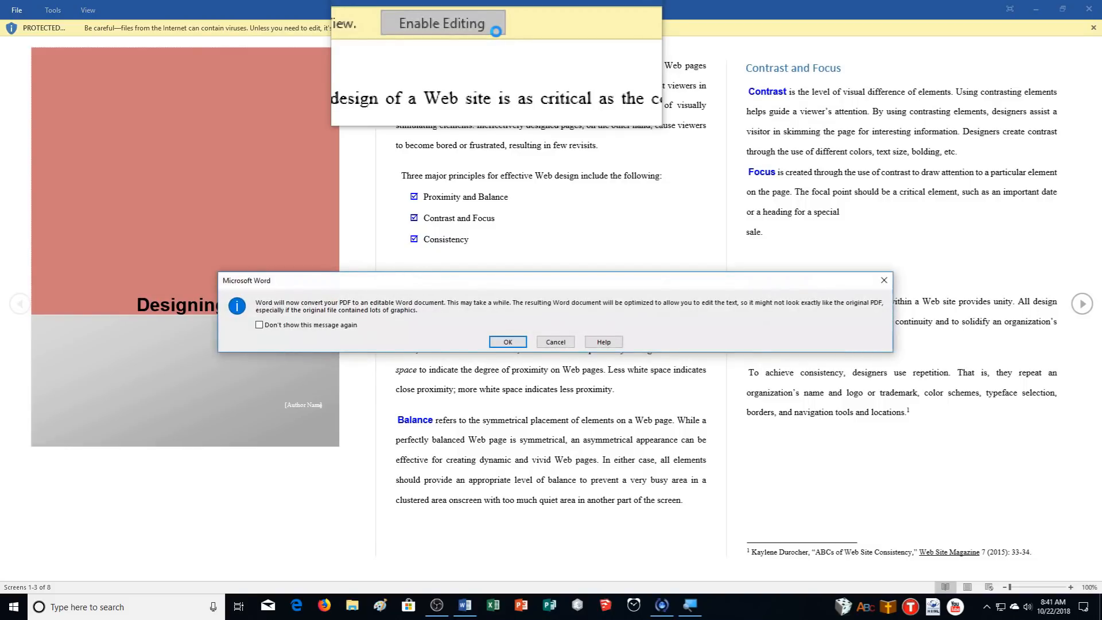
{"action": "left_click", "coordinate": [508, 341]}
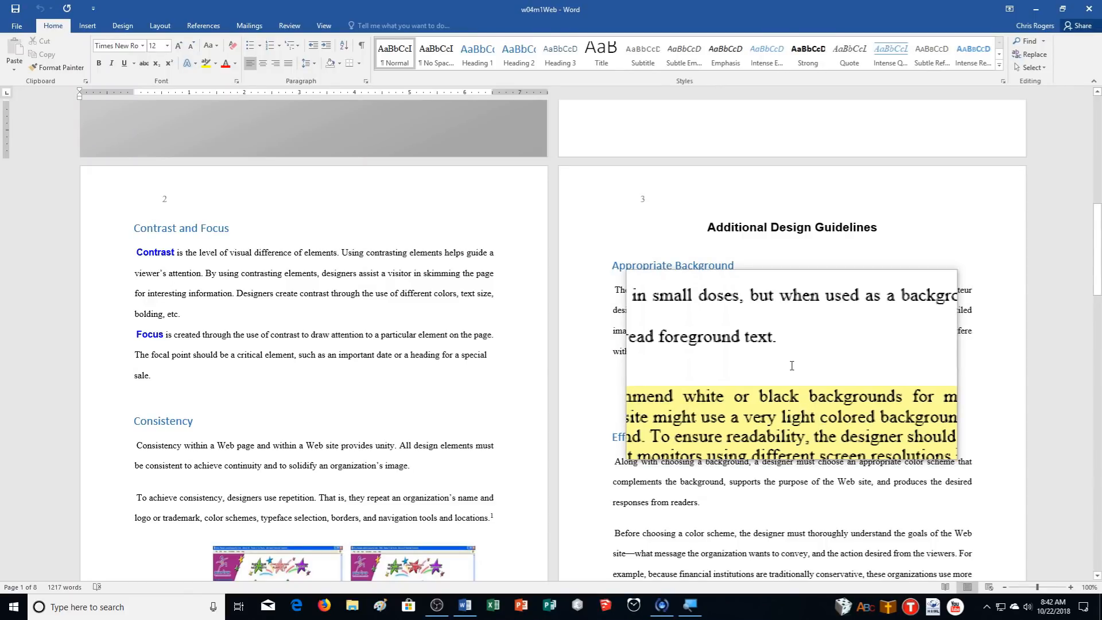
Save the document in the CA Demonstration folder under Documents, adding an underscore and the student's name to the file name w04m1Web.
{"action": "scroll", "coordinate": [791, 366], "scroll_direction": "up", "scroll_amount": 4}
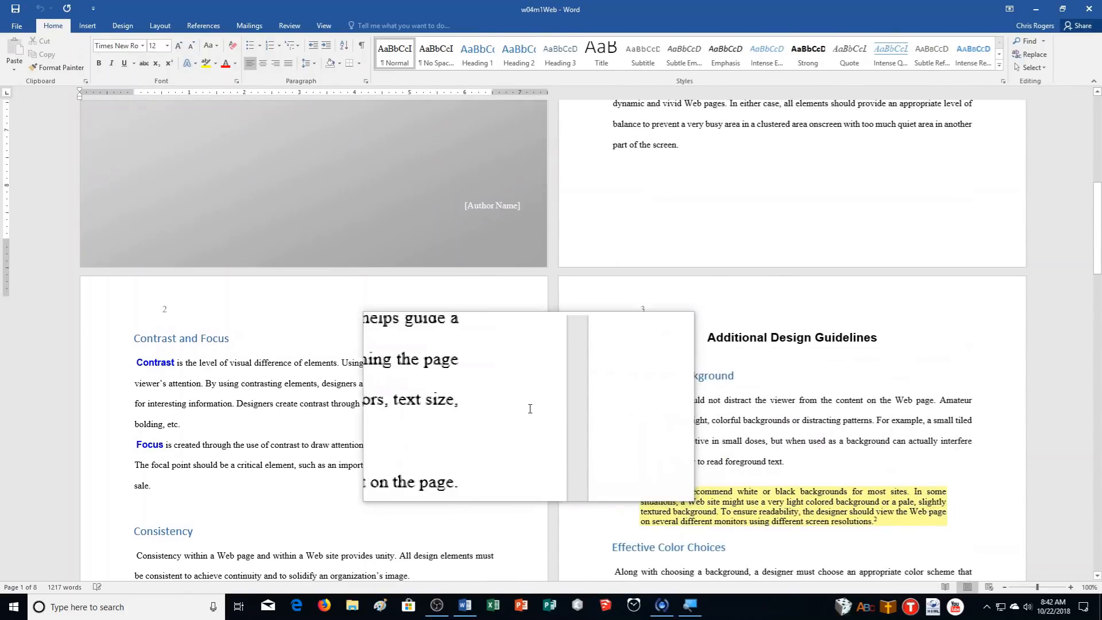
{"action": "scroll", "coordinate": [528, 407], "scroll_direction": "up", "scroll_amount": 7}
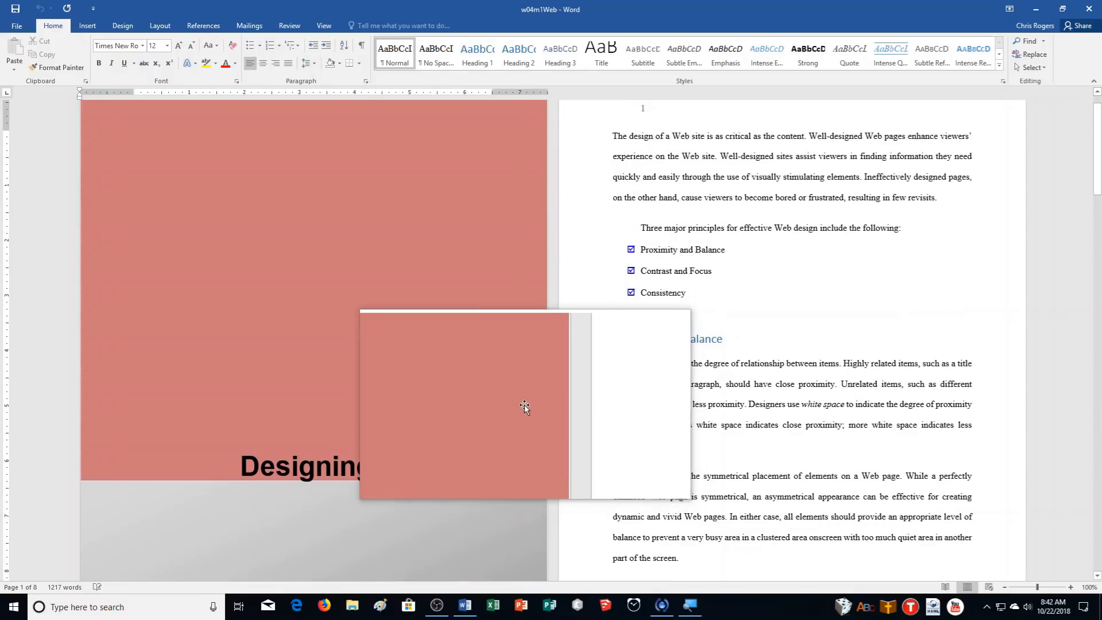
{"action": "left_click", "coordinate": [7, 28]}
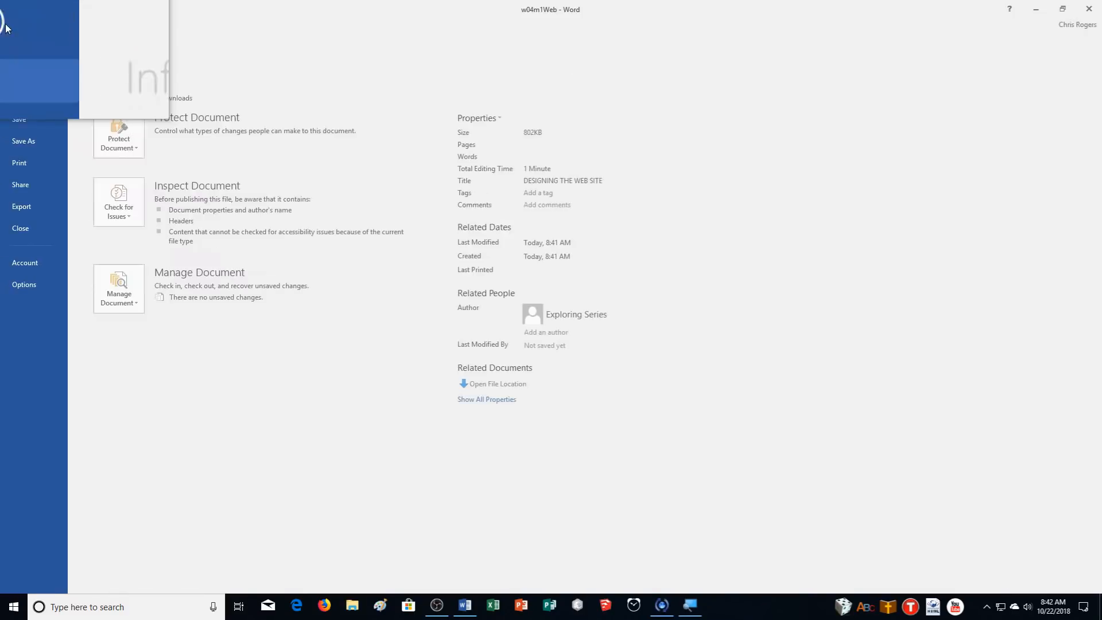
{"action": "left_click", "coordinate": [12, 138]}
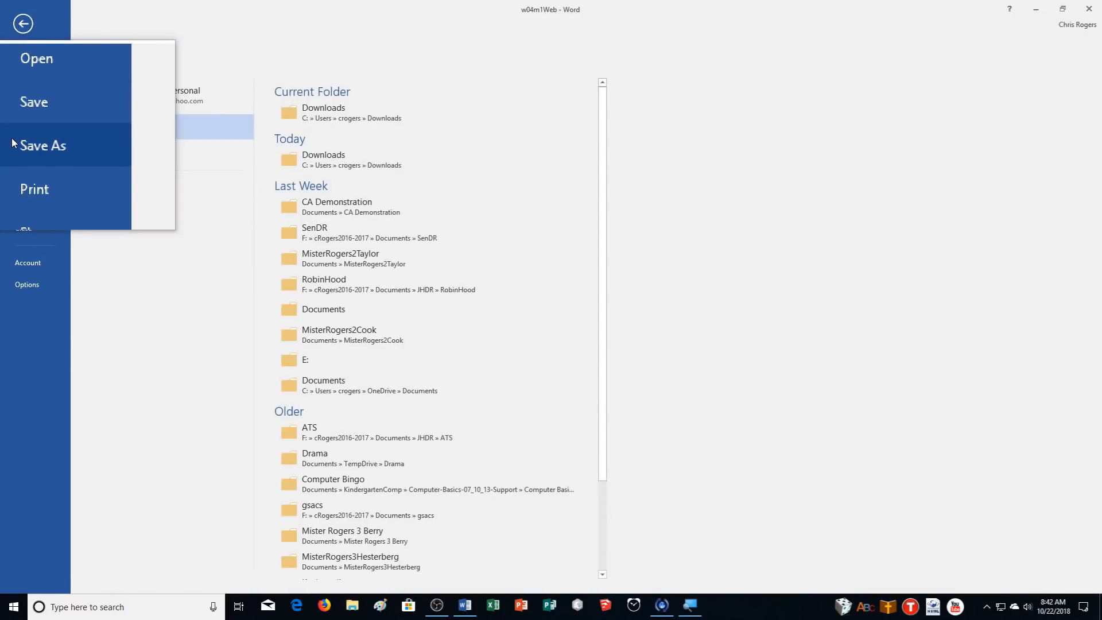
{"action": "left_click", "coordinate": [161, 180]}
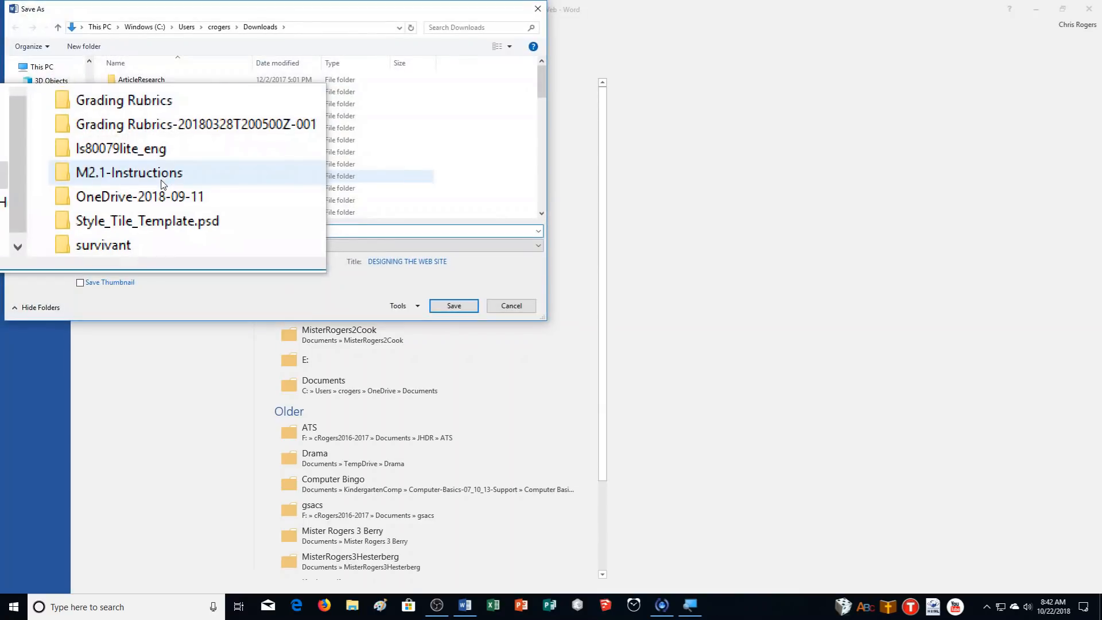
{"action": "left_click", "coordinate": [36, 114]}
{"action": "double_click", "coordinate": [135, 103]}
{"action": "left_click", "coordinate": [124, 230]}
{"action": "left_click", "coordinate": [126, 233]}
{"action": "type", "text": "_RogersMister"}
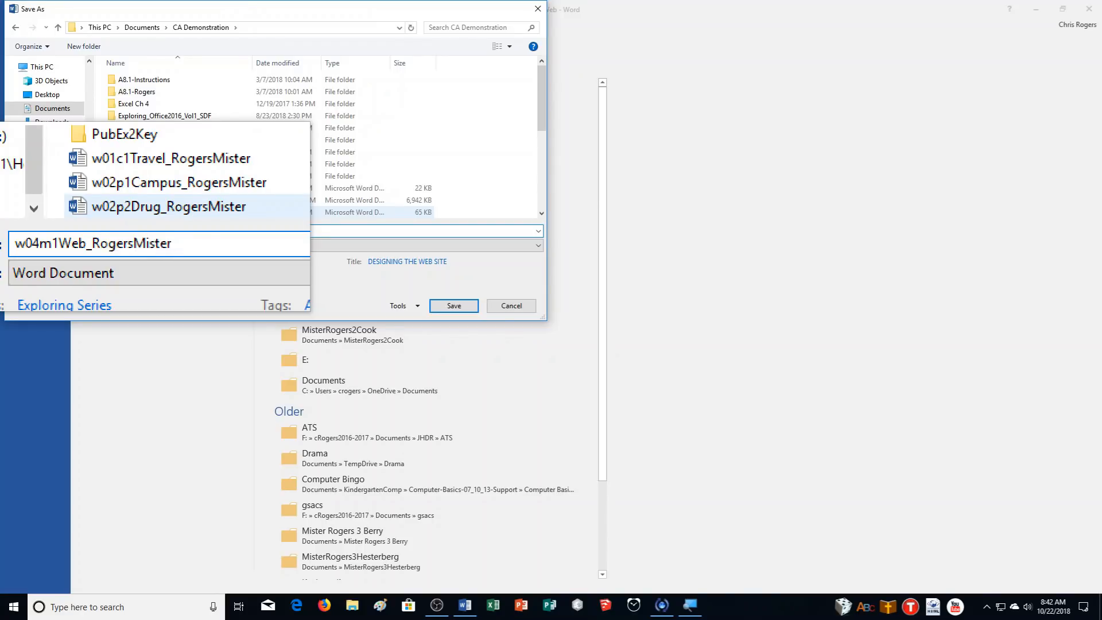
{"action": "key", "text": "Return"}
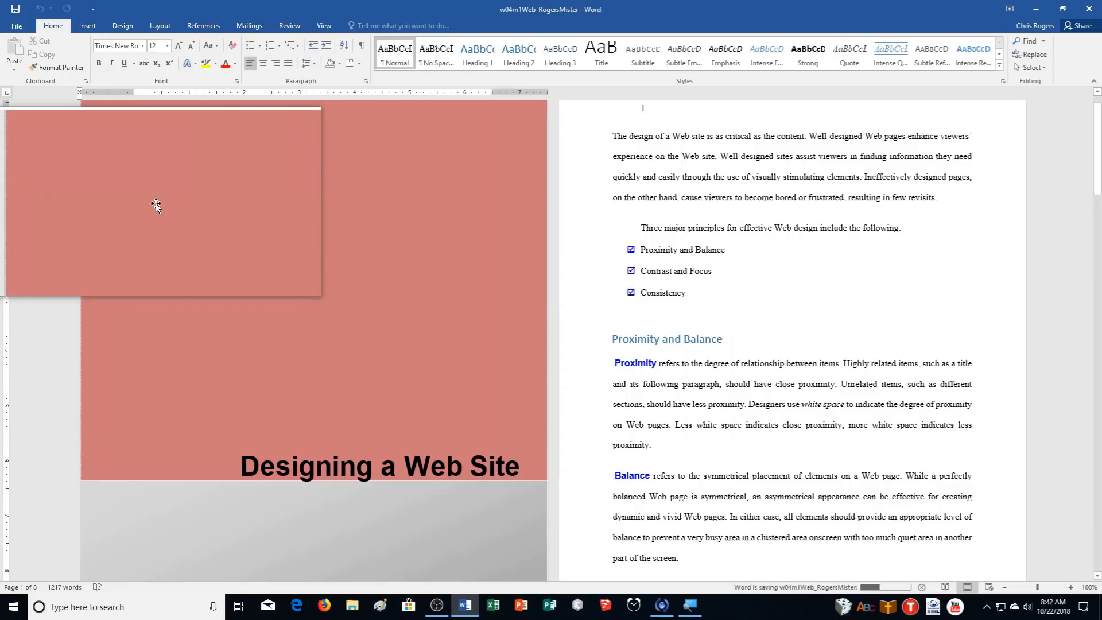
Replace the Author Name placeholder on the cover page with the author's full name, keeping the square brackets.
{"action": "scroll", "coordinate": [678, 375], "scroll_direction": "down", "scroll_amount": 1}
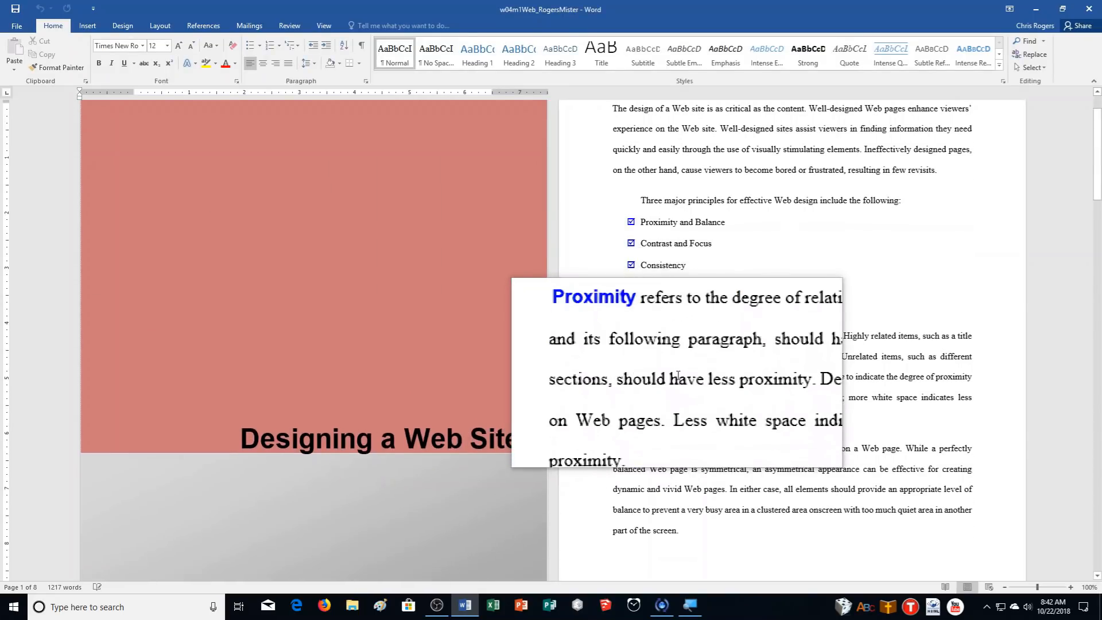
{"action": "scroll", "coordinate": [678, 375], "scroll_direction": "down", "scroll_amount": 6}
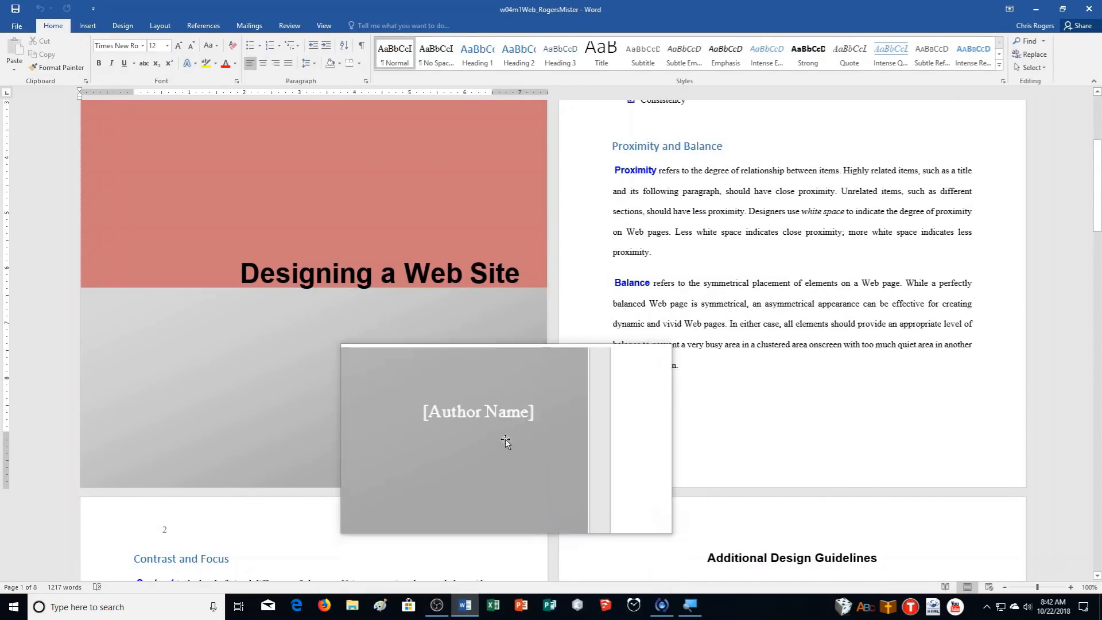
{"action": "left_click", "coordinate": [505, 425]}
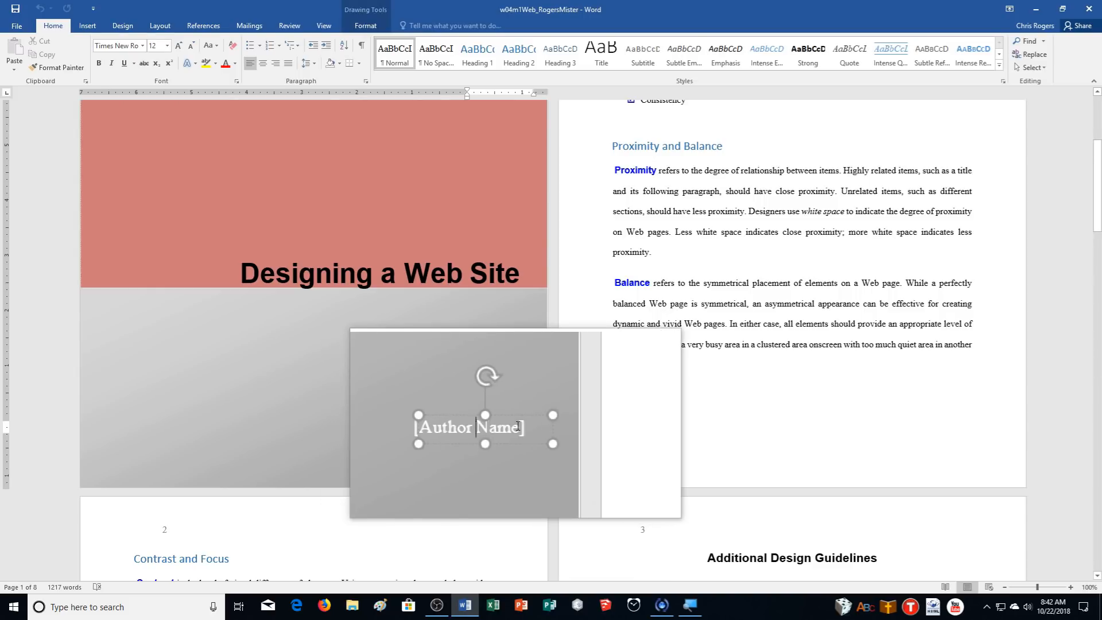
{"action": "left_click_drag", "start_coordinate": [521, 426], "coordinate": [460, 423]}
{"action": "left_click", "coordinate": [490, 433]}
{"action": "left_click", "coordinate": [489, 427]}
{"action": "mouse_move", "coordinate": [523, 426]}
{"action": "left_mouse_down"}
{"action": "mouse_move", "coordinate": [498, 417]}
{"action": "mouse_move", "coordinate": [459, 426]}
{"action": "left_mouse_up"}
{"action": "left_click", "coordinate": [458, 429]}
{"action": "key", "text": "BackSpace"}
{"action": "key", "text": "BackSpace"}
{"action": "key", "text": "BackSpace"}
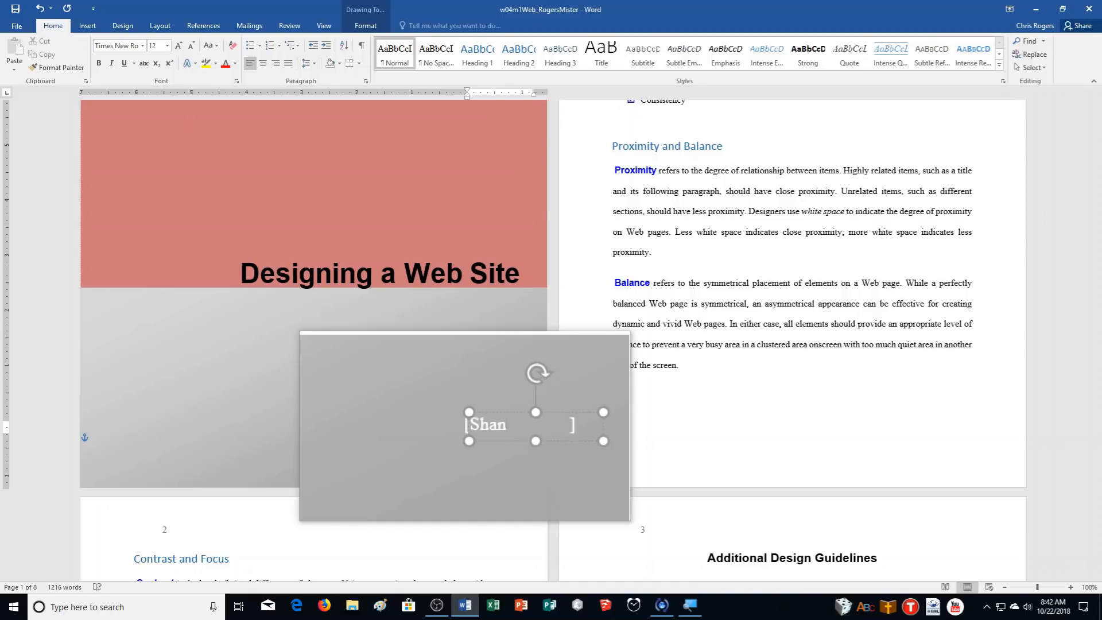
{"action": "type", "text": "Shannon Lee"}
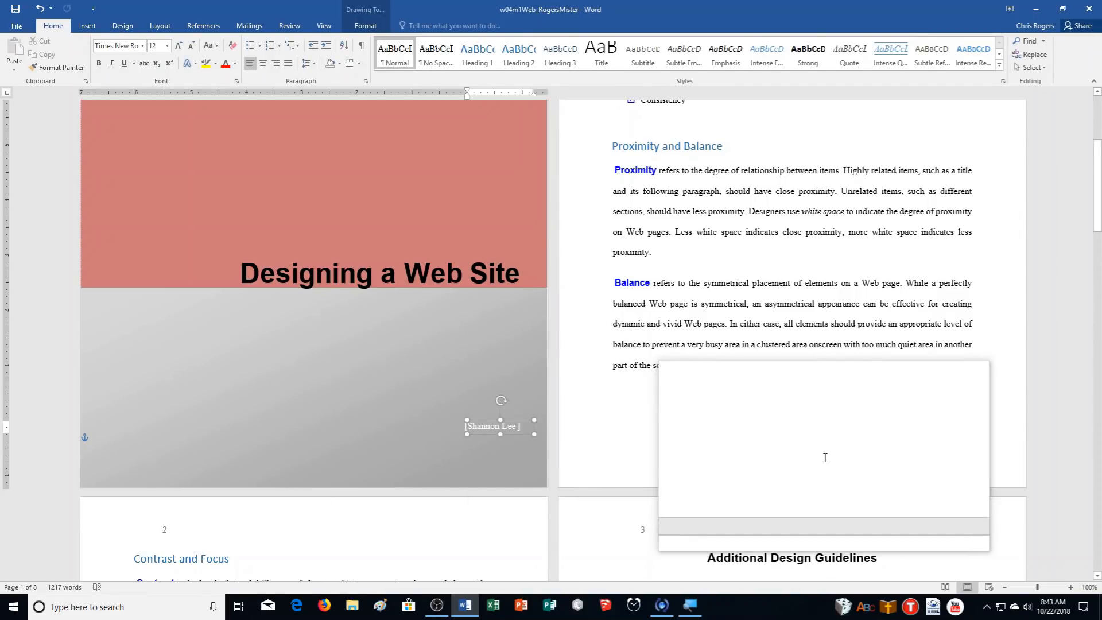
Insert a footnote at the end of the Proximity paragraph, after "more white space indicates less proximity.".
{"action": "scroll", "coordinate": [824, 457], "scroll_direction": "up", "scroll_amount": 4}
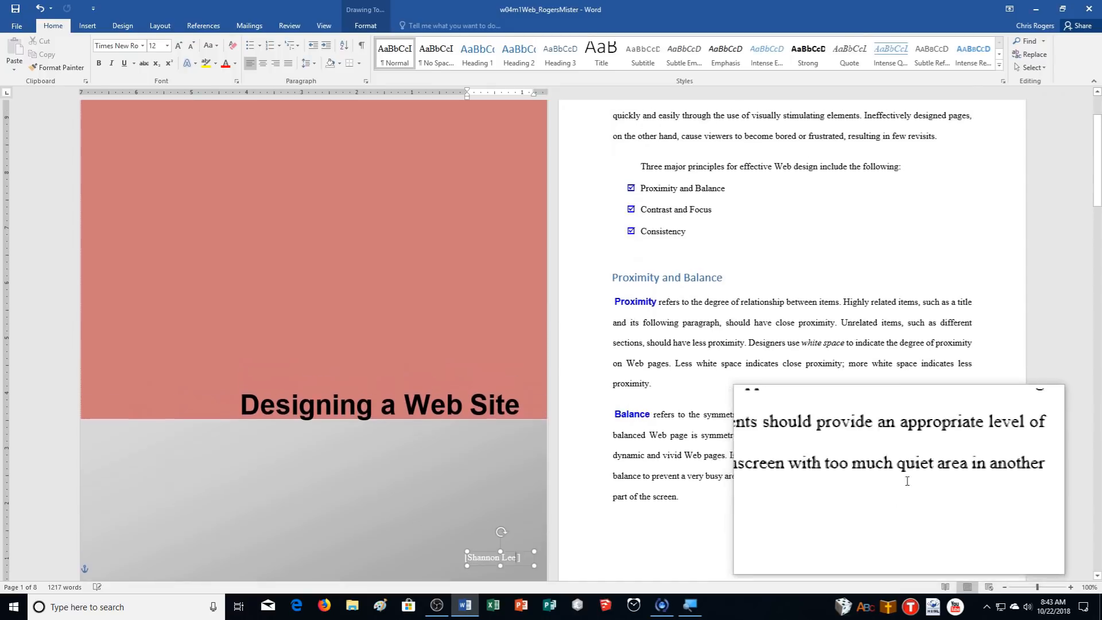
{"action": "scroll", "coordinate": [947, 479], "scroll_direction": "down", "scroll_amount": 2}
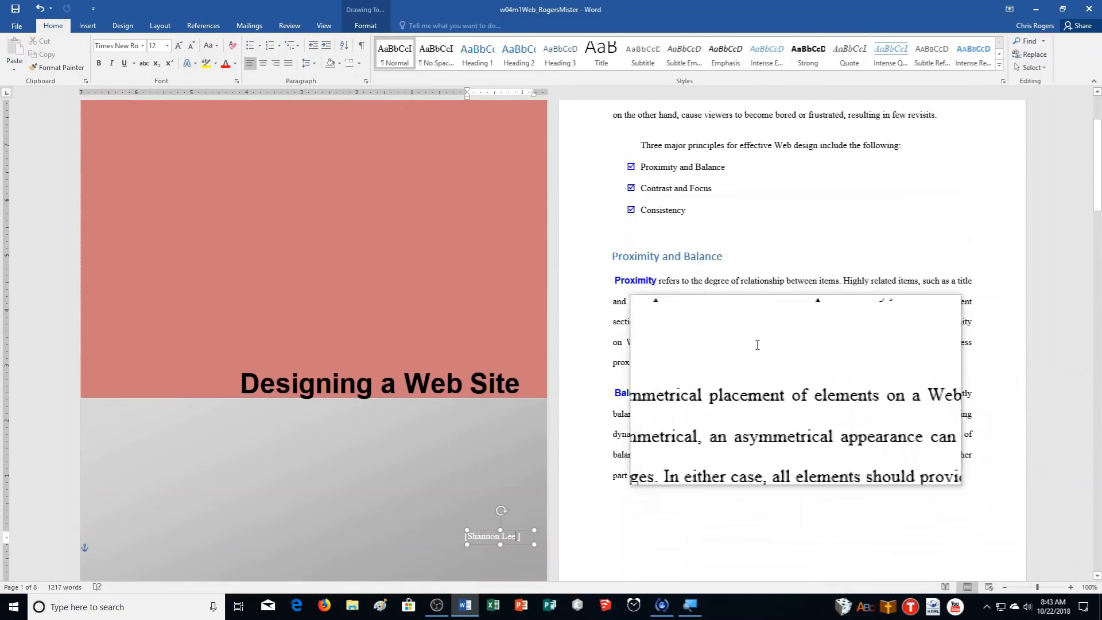
{"action": "left_click", "coordinate": [948, 490]}
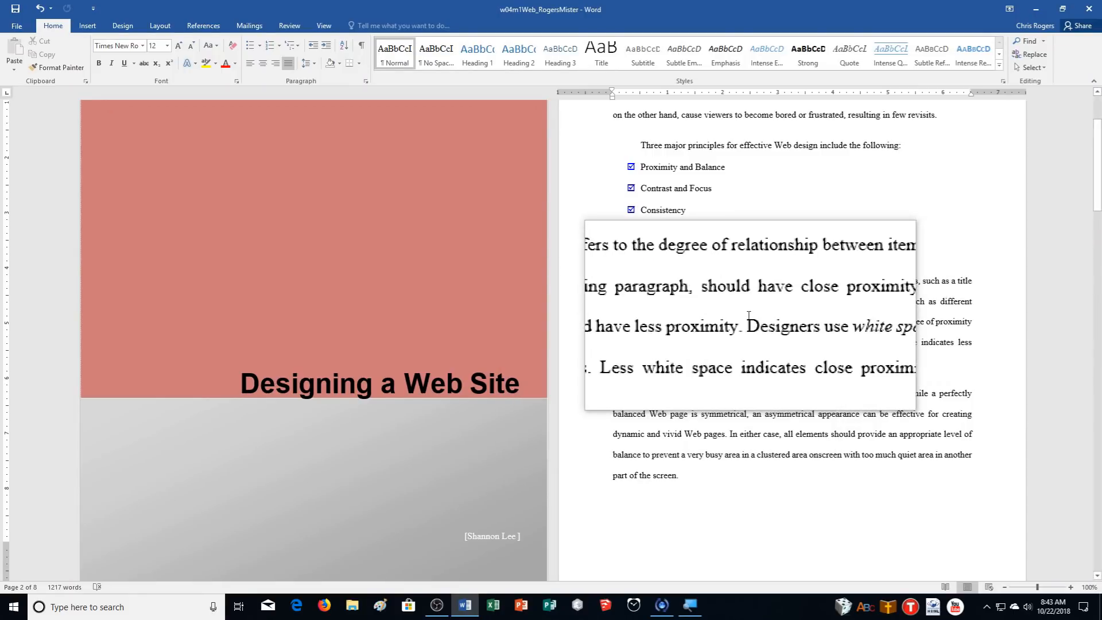
{"action": "left_click", "coordinate": [205, 25]}
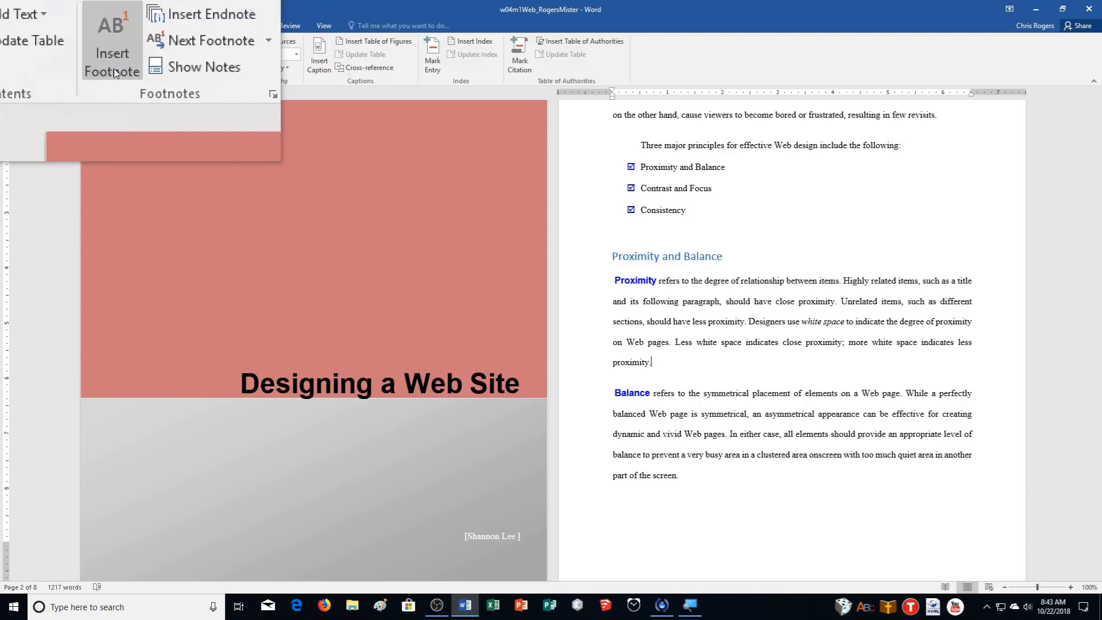
{"action": "left_click", "coordinate": [114, 68]}
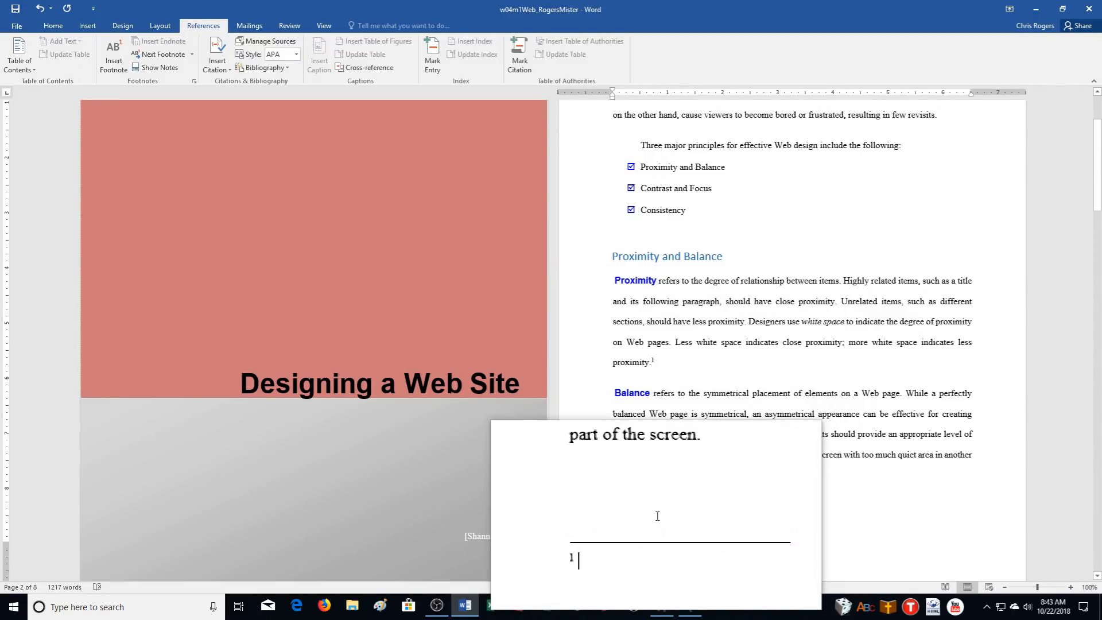
Enter the footnote text: the cited author's full name, then "Effective Websites, Chicago: Windy City Publishing, Inc. (2014)".
{"action": "type", "text": "Max "}
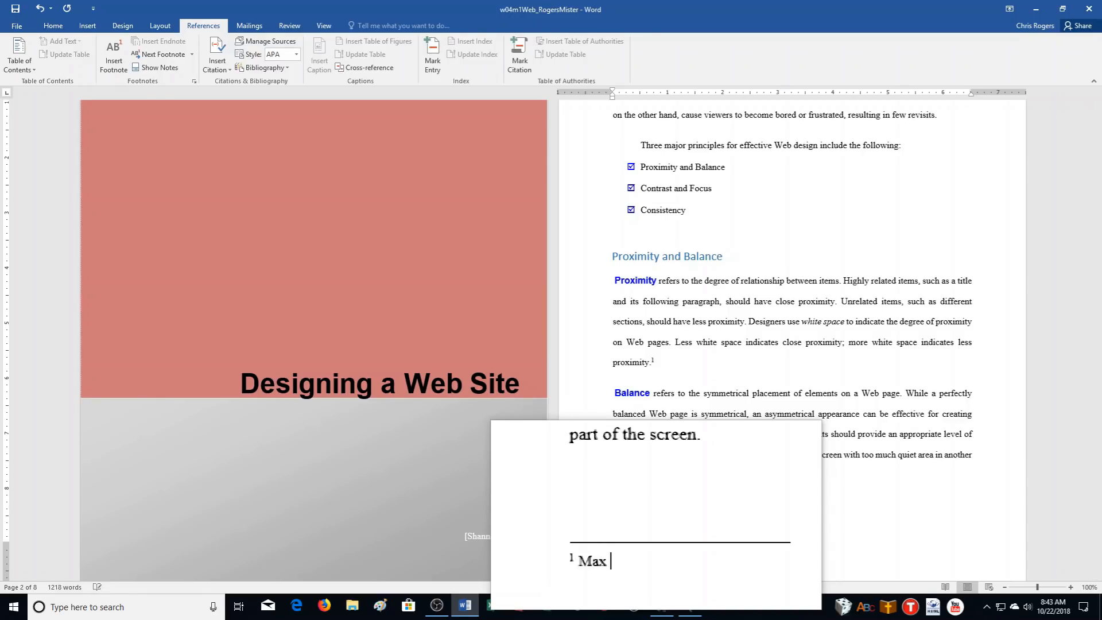
{"action": "type", "text": "Rebaza, Effective "}
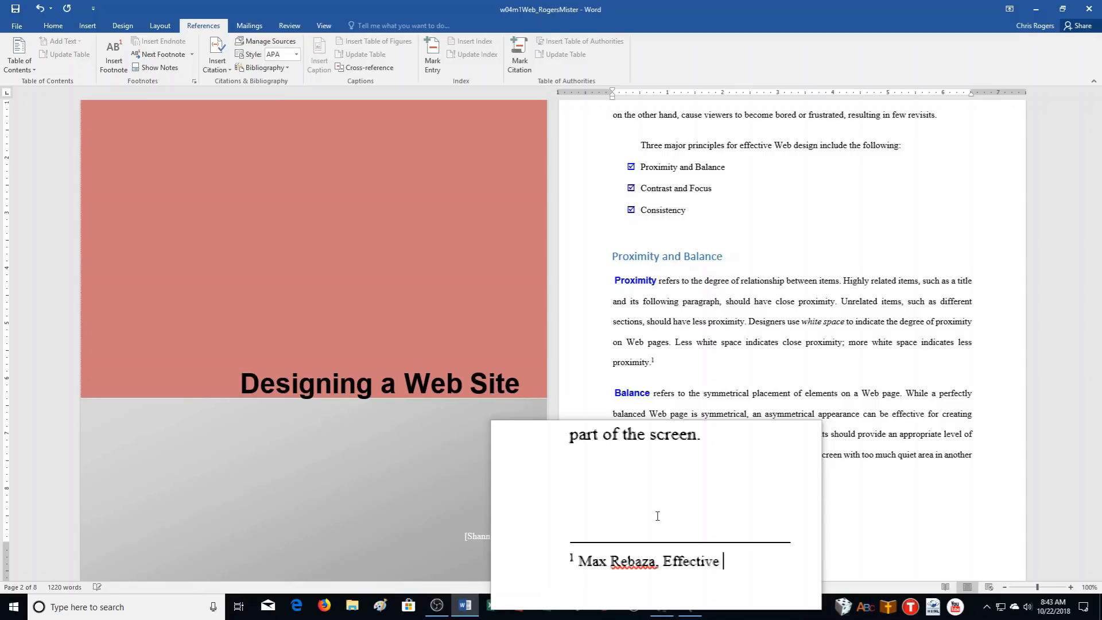
{"action": "type", "text": "Websites, Chica"}
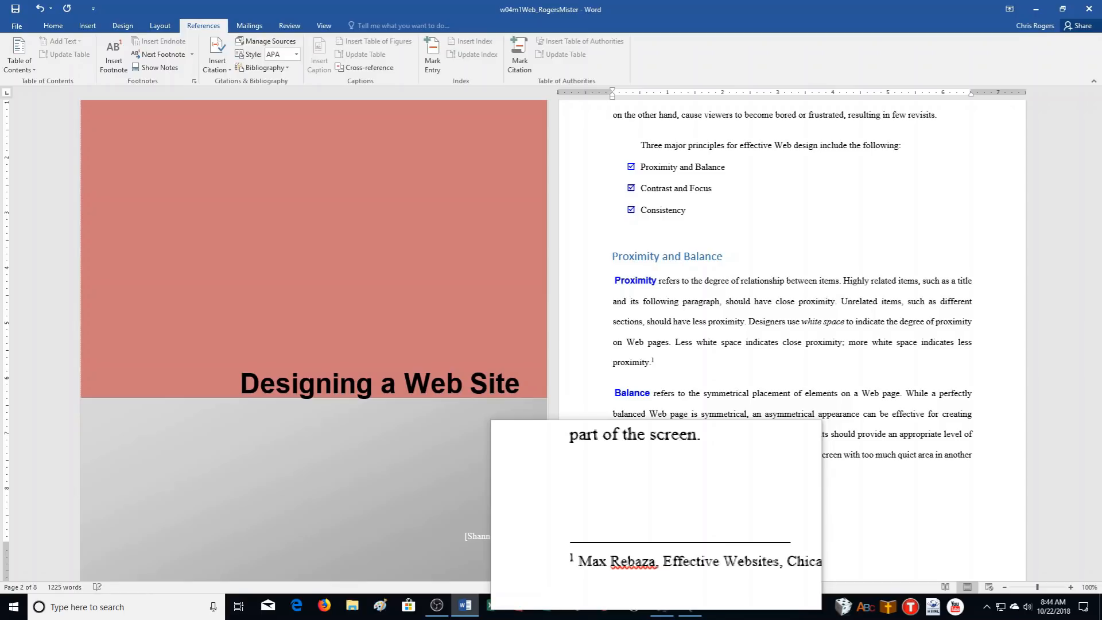
{"action": "type", "text": "nc. (2014"}
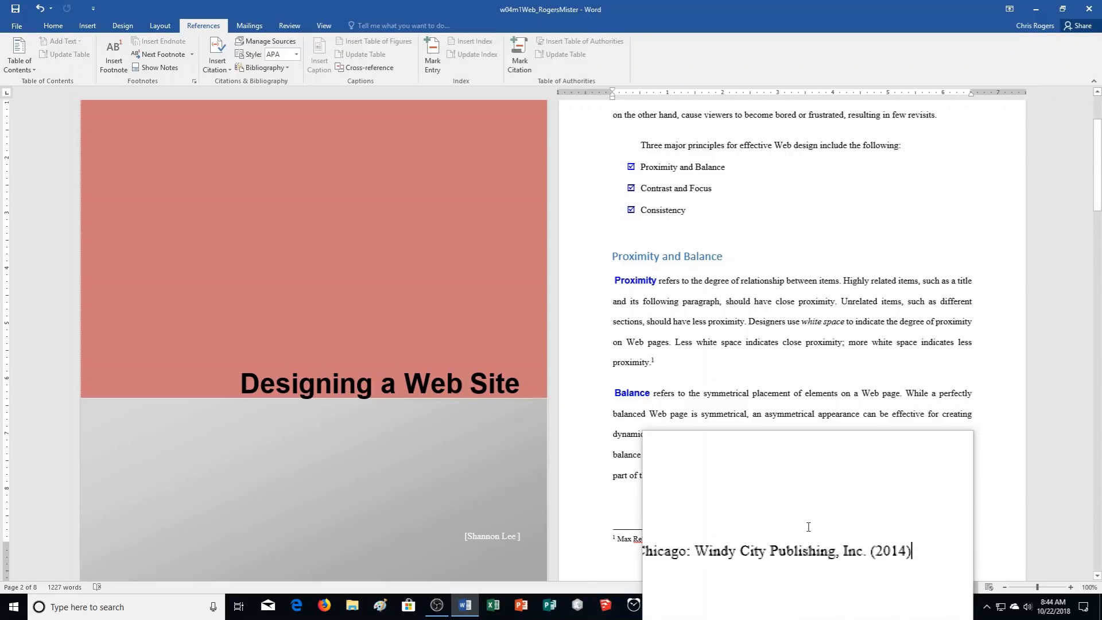
Insert a page break before the paragraph beginning "The design of a Web site is as critical as the content".
{"action": "scroll", "coordinate": [804, 527], "scroll_direction": "up", "scroll_amount": 3}
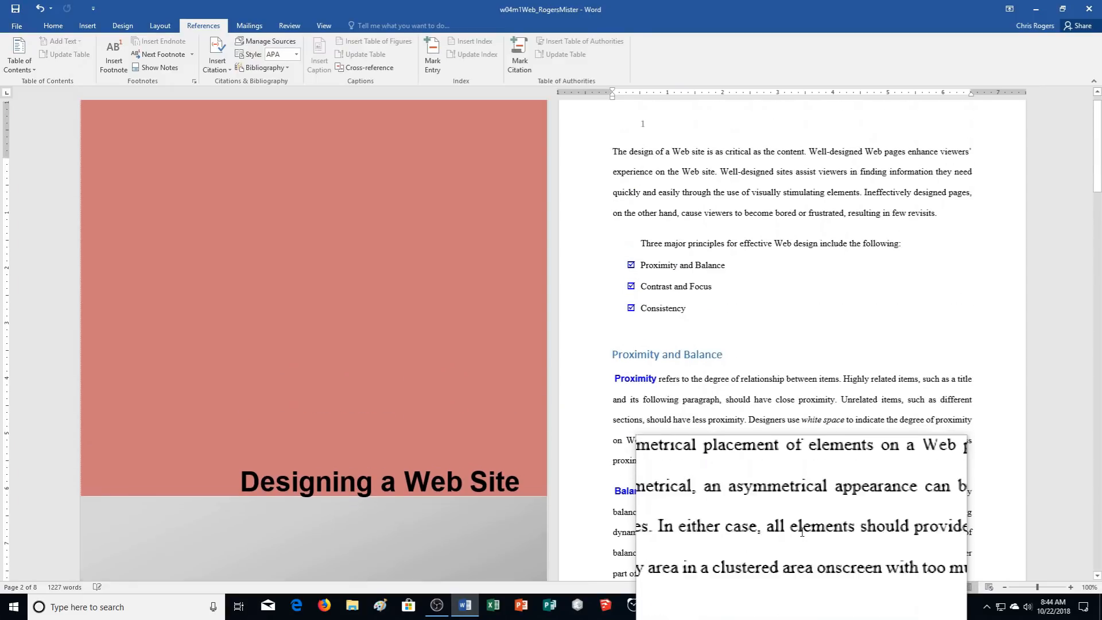
{"action": "left_click", "coordinate": [608, 177]}
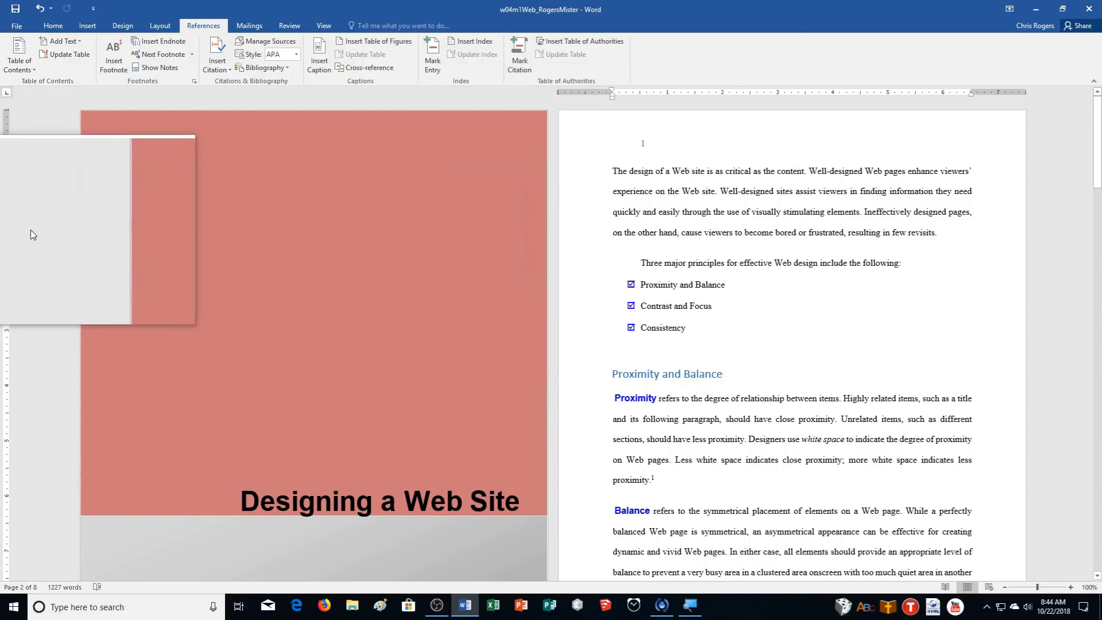
{"action": "left_click", "coordinate": [86, 35]}
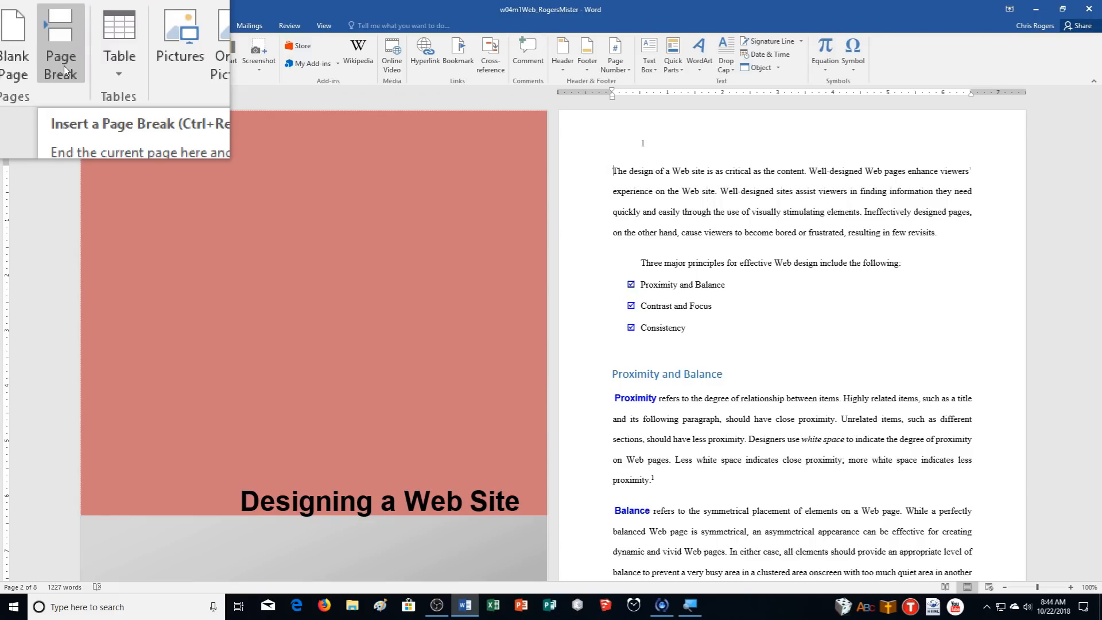
{"action": "left_click", "coordinate": [62, 64]}
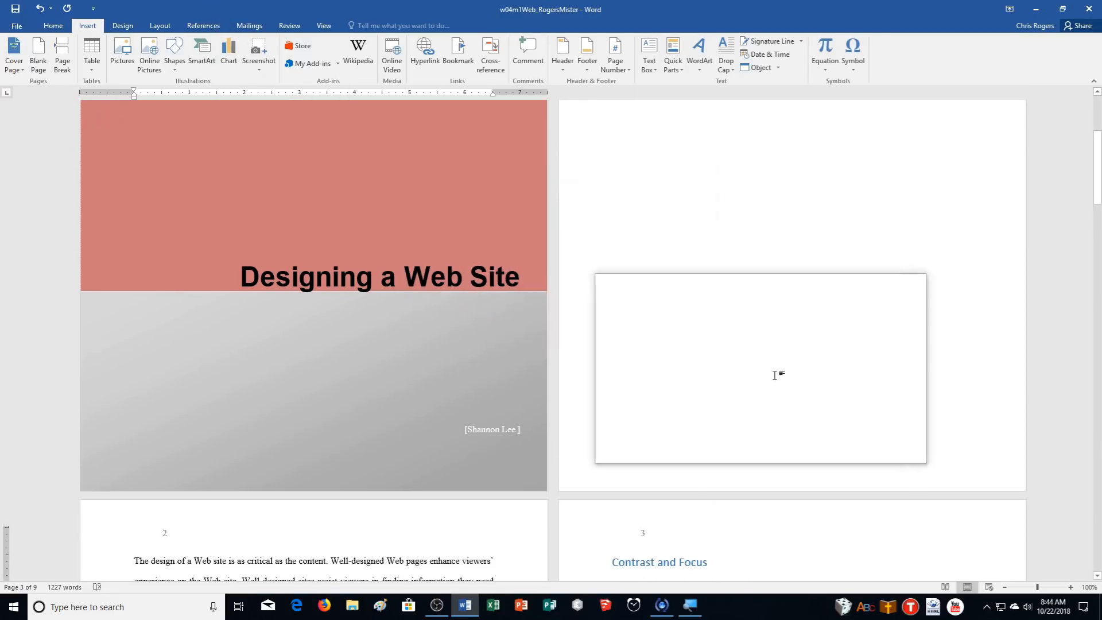
Insert the Automatic Table 2 table of contents on the blank page after the cover page.
{"action": "scroll", "coordinate": [772, 370], "scroll_direction": "up", "scroll_amount": 4}
{"action": "left_click", "coordinate": [631, 203]}
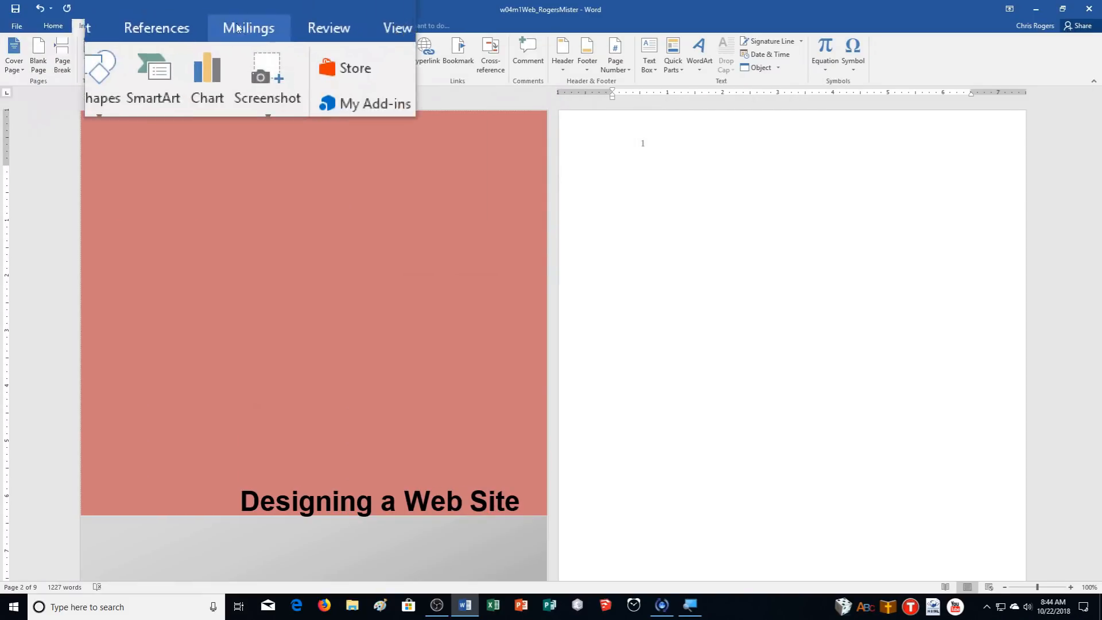
{"action": "left_click", "coordinate": [204, 26]}
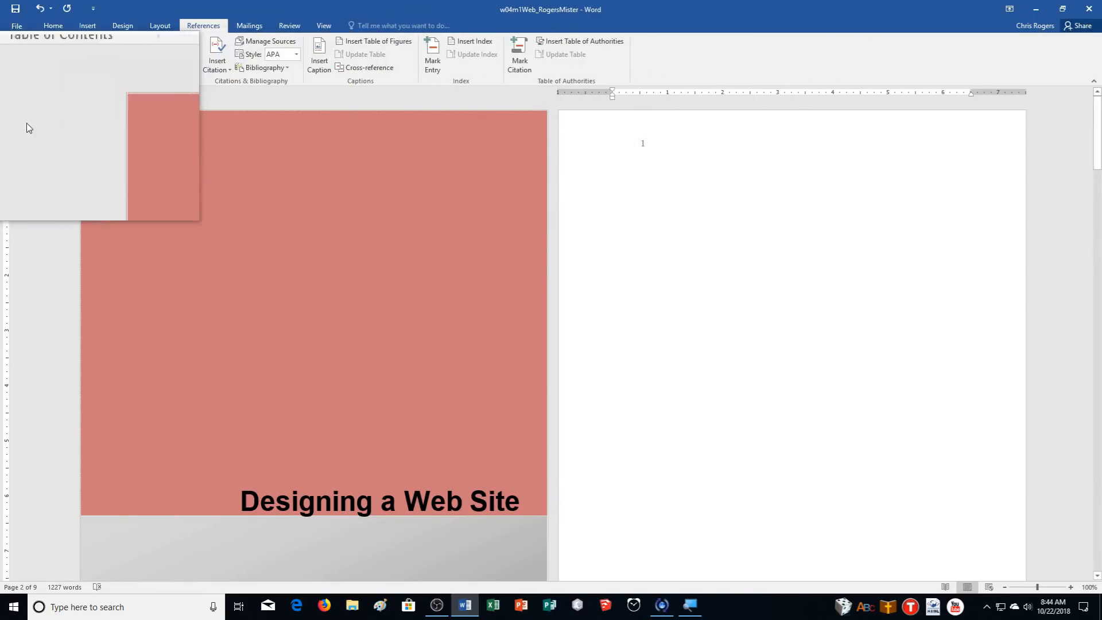
{"action": "left_click", "coordinate": [19, 64]}
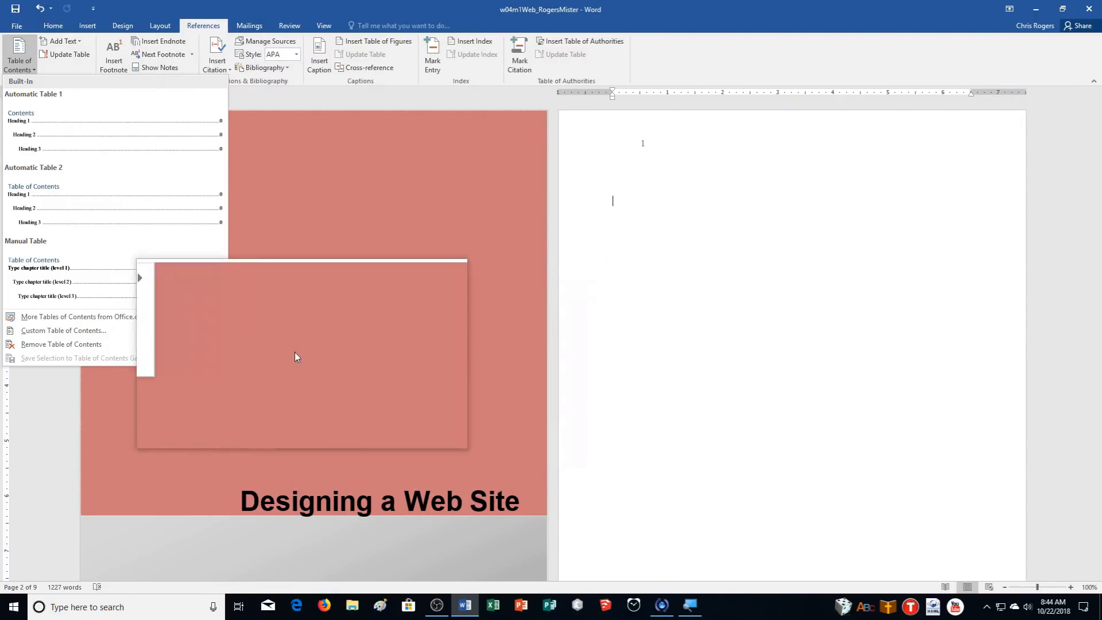
{"action": "left_click", "coordinate": [81, 210]}
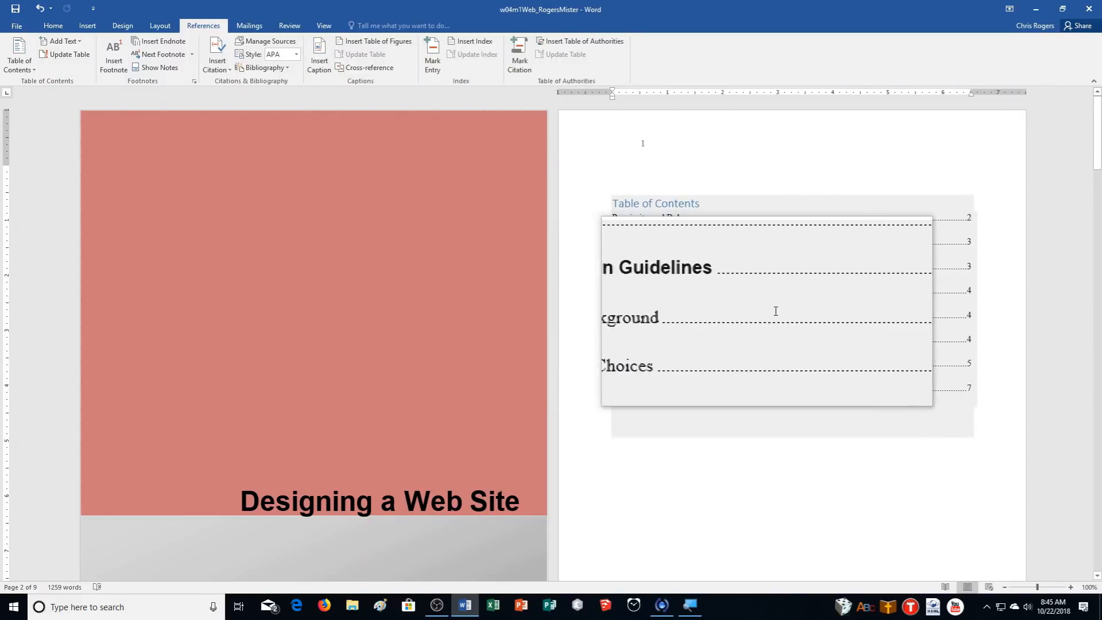
Review the document's body pages and footnotes through the last page, returning to the page with footnote 1.
{"action": "scroll", "coordinate": [775, 307], "scroll_direction": "down", "scroll_amount": 6}
{"action": "scroll", "coordinate": [776, 311], "scroll_direction": "down", "scroll_amount": 8}
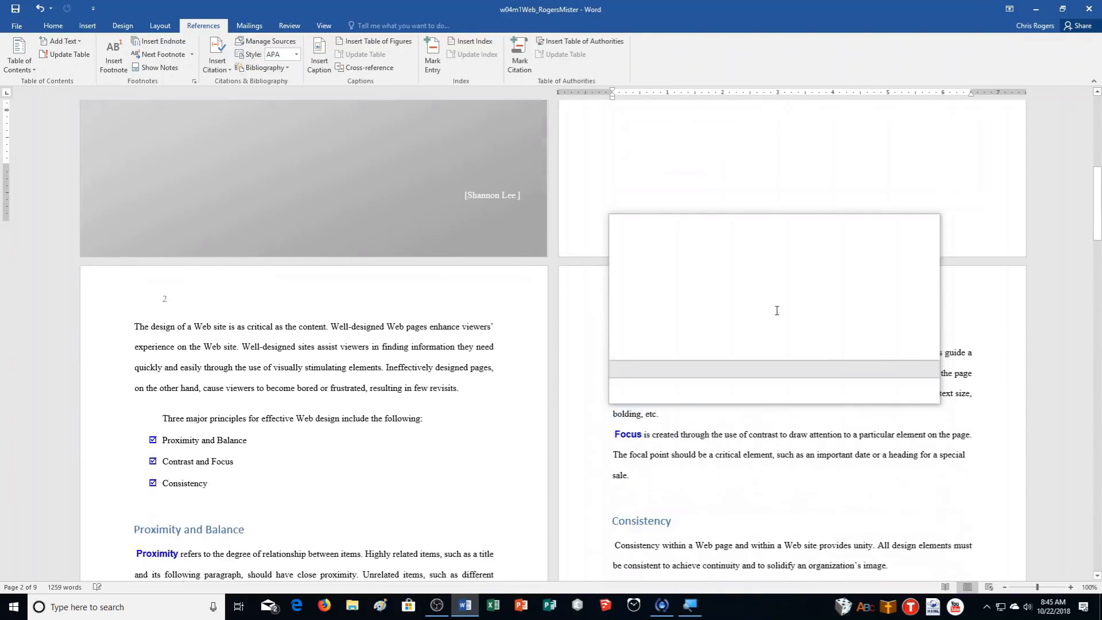
{"action": "scroll", "coordinate": [777, 310], "scroll_direction": "down", "scroll_amount": 1}
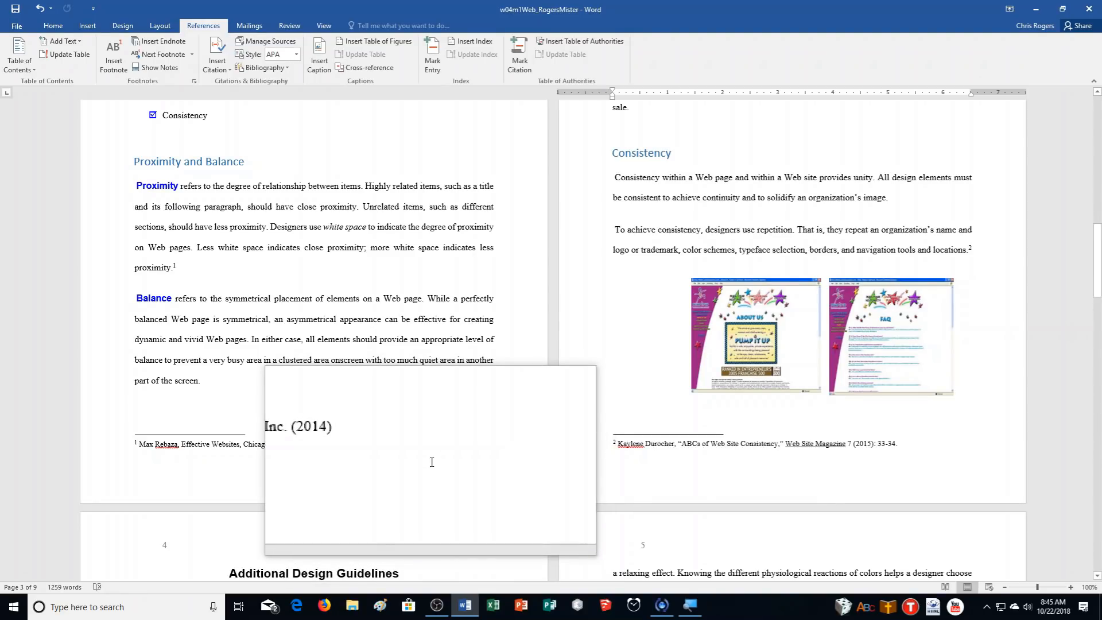
{"action": "scroll", "coordinate": [432, 460], "scroll_direction": "down", "scroll_amount": 7}
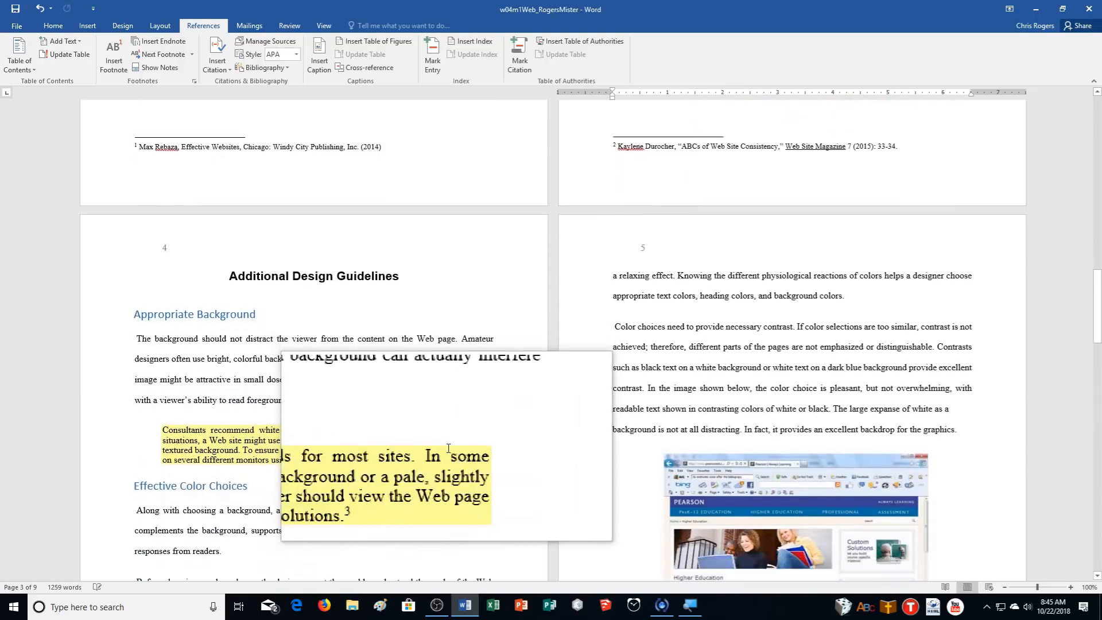
{"action": "scroll", "coordinate": [448, 447], "scroll_direction": "down", "scroll_amount": 4}
{"action": "scroll", "coordinate": [436, 414], "scroll_direction": "up", "scroll_amount": 6}
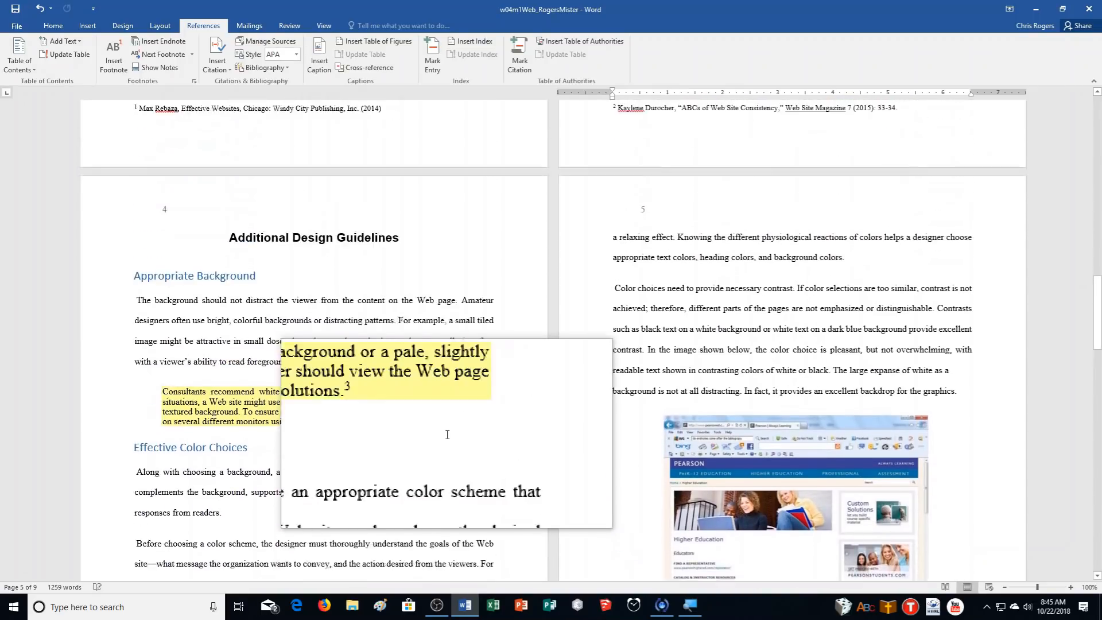
{"action": "left_click", "coordinate": [344, 184]}
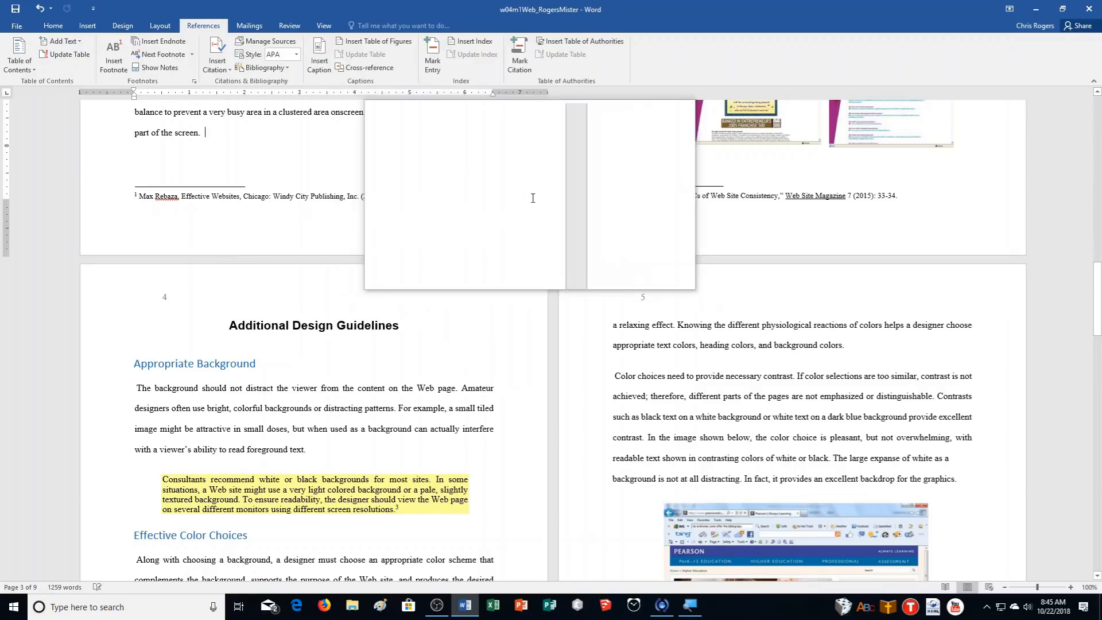
{"action": "left_click", "coordinate": [812, 200]}
{"action": "scroll", "coordinate": [683, 319], "scroll_direction": "down", "scroll_amount": 6}
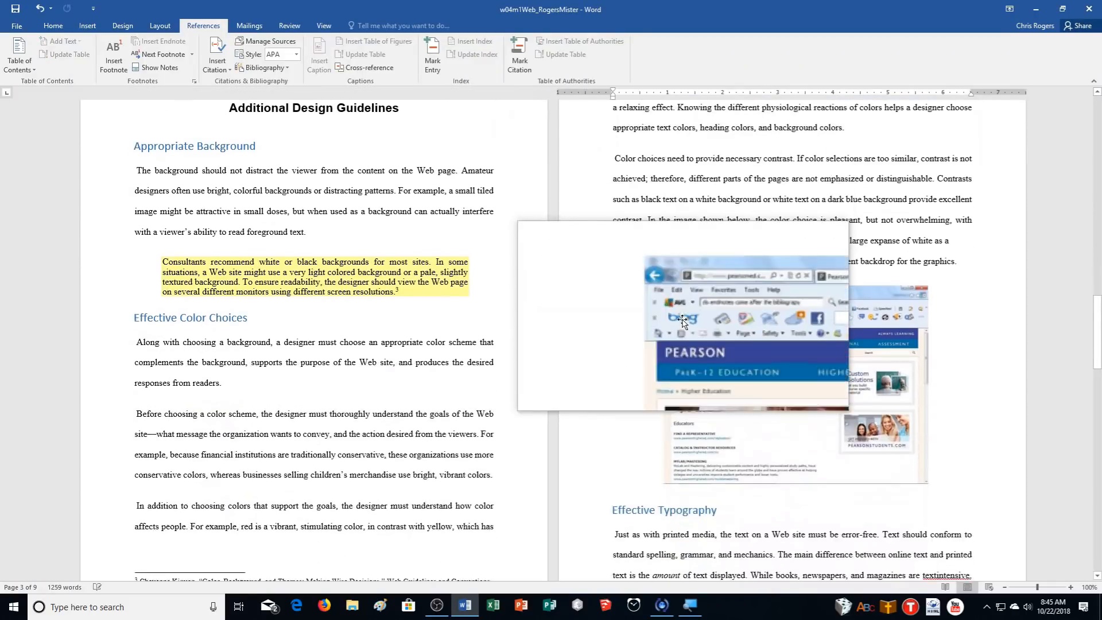
{"action": "scroll", "coordinate": [684, 320], "scroll_direction": "down", "scroll_amount": 5}
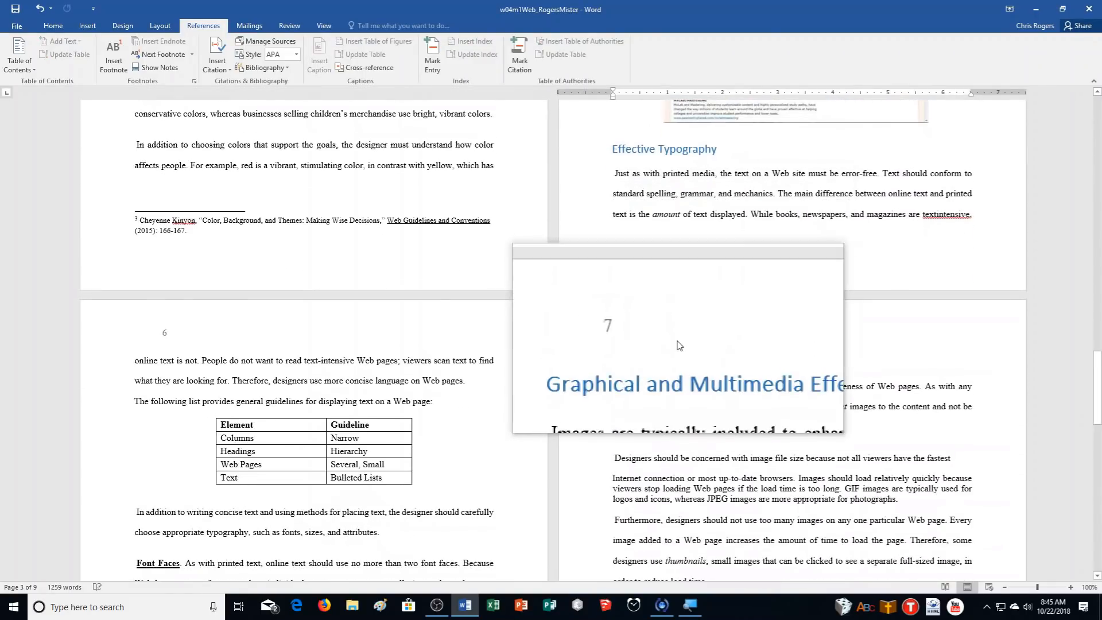
{"action": "scroll", "coordinate": [394, 295], "scroll_direction": "down", "scroll_amount": 10}
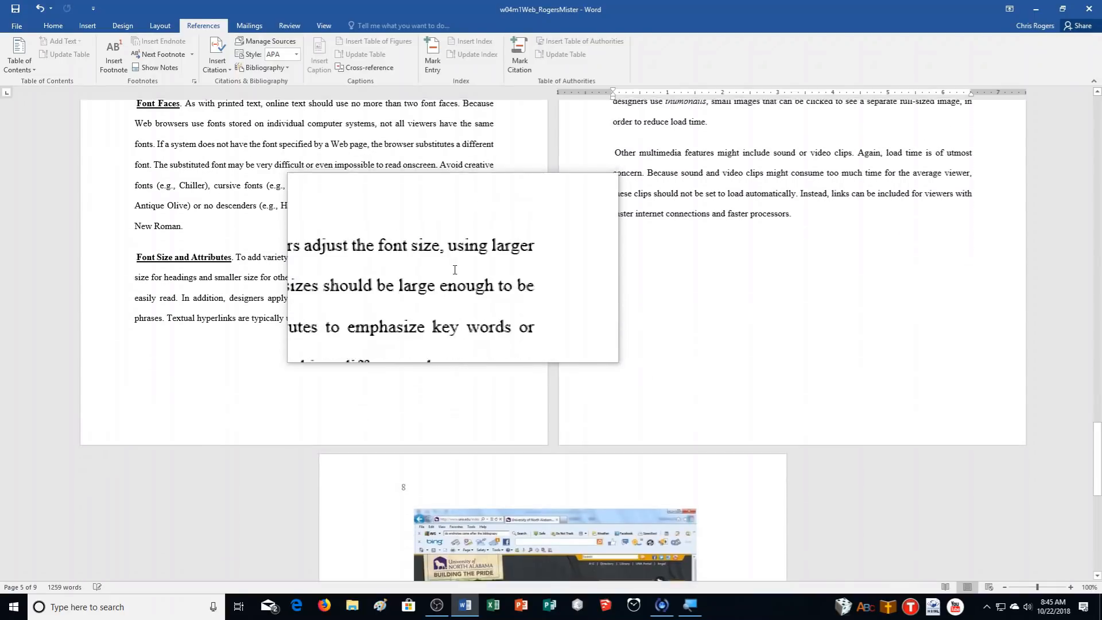
{"action": "scroll", "coordinate": [455, 270], "scroll_direction": "down", "scroll_amount": 7}
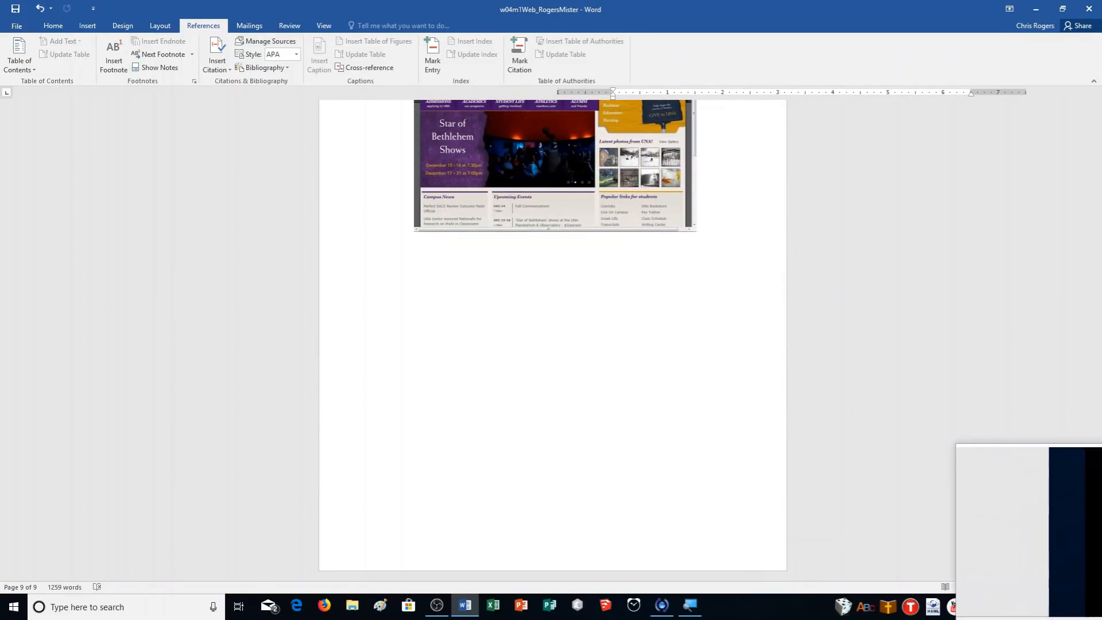
{"action": "left_click_drag", "start_coordinate": [1097, 540], "coordinate": [1085, 296]}
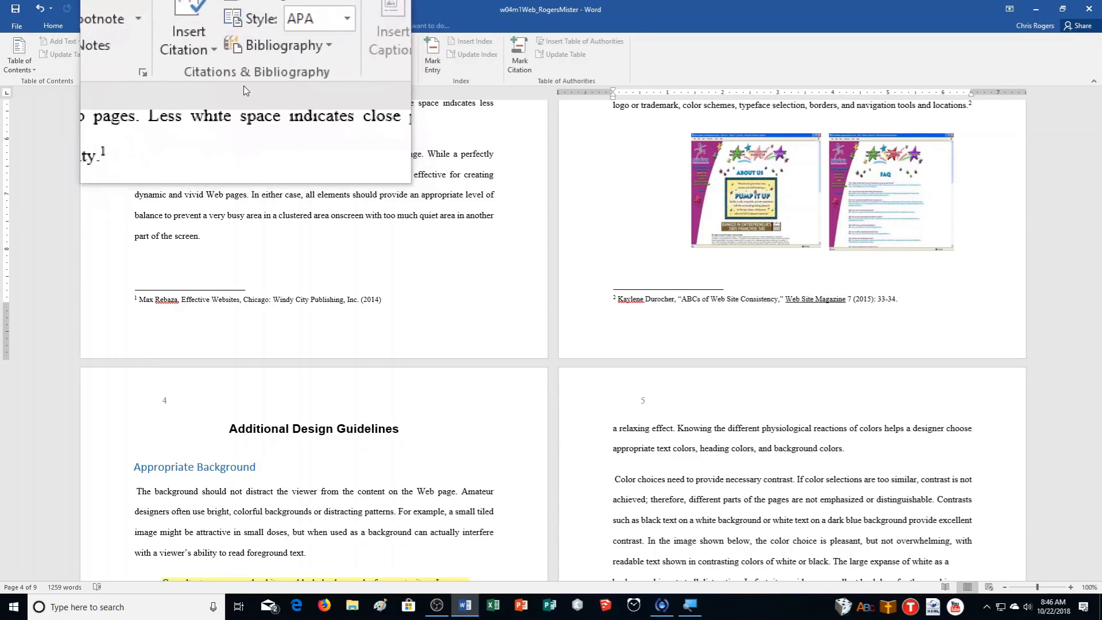
Start a new bibliography source in the Source Manager and set its type to Book.
{"action": "left_click", "coordinate": [267, 42]}
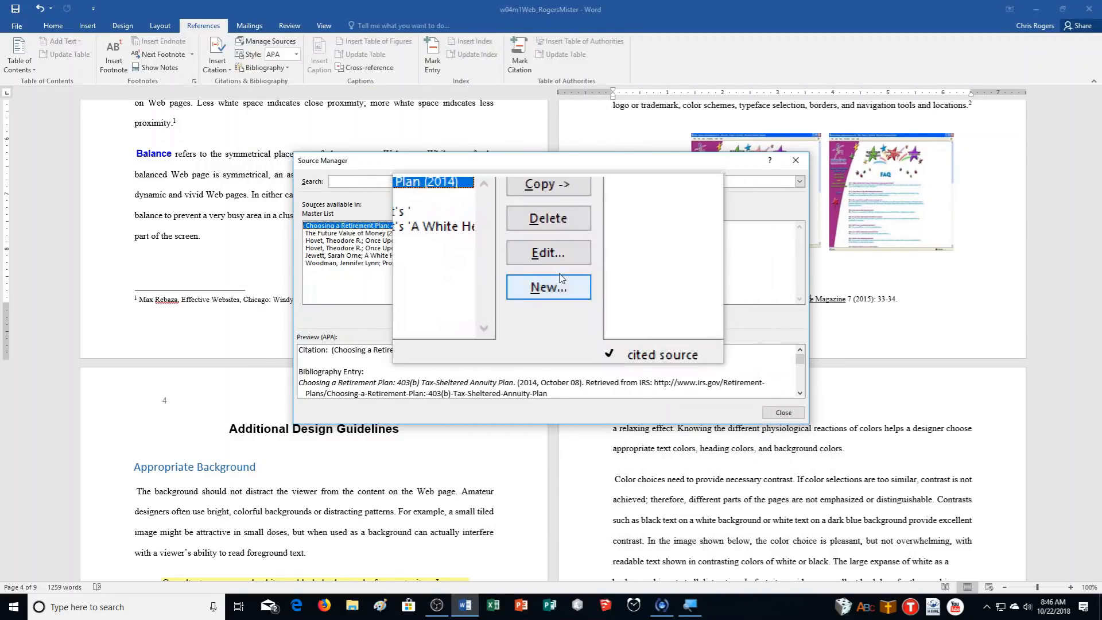
{"action": "left_click", "coordinate": [560, 281]}
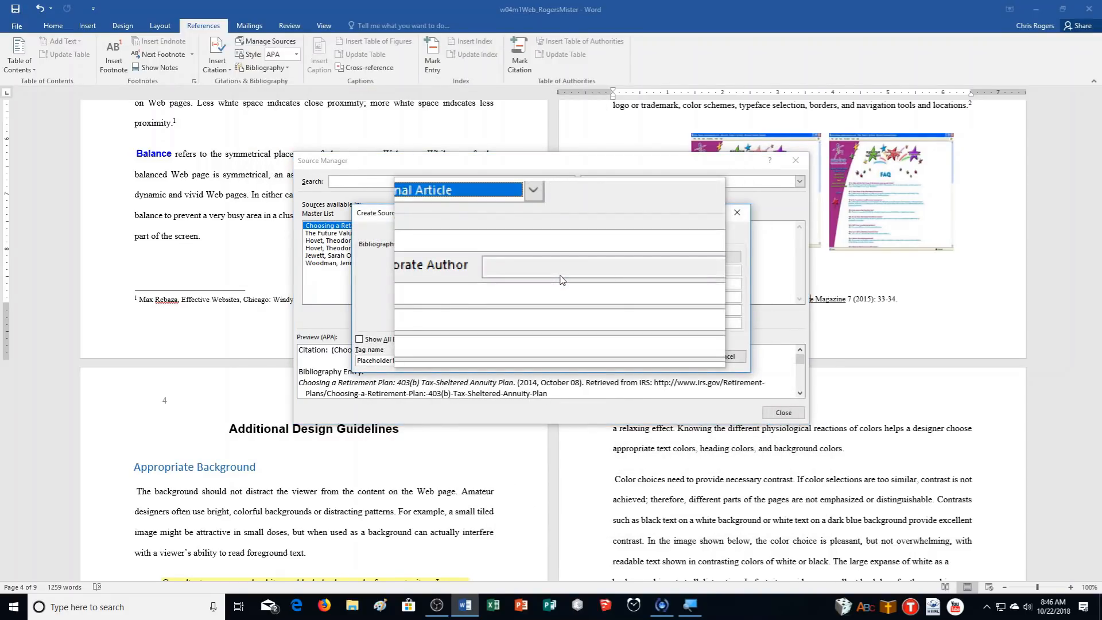
{"action": "left_click", "coordinate": [729, 357]}
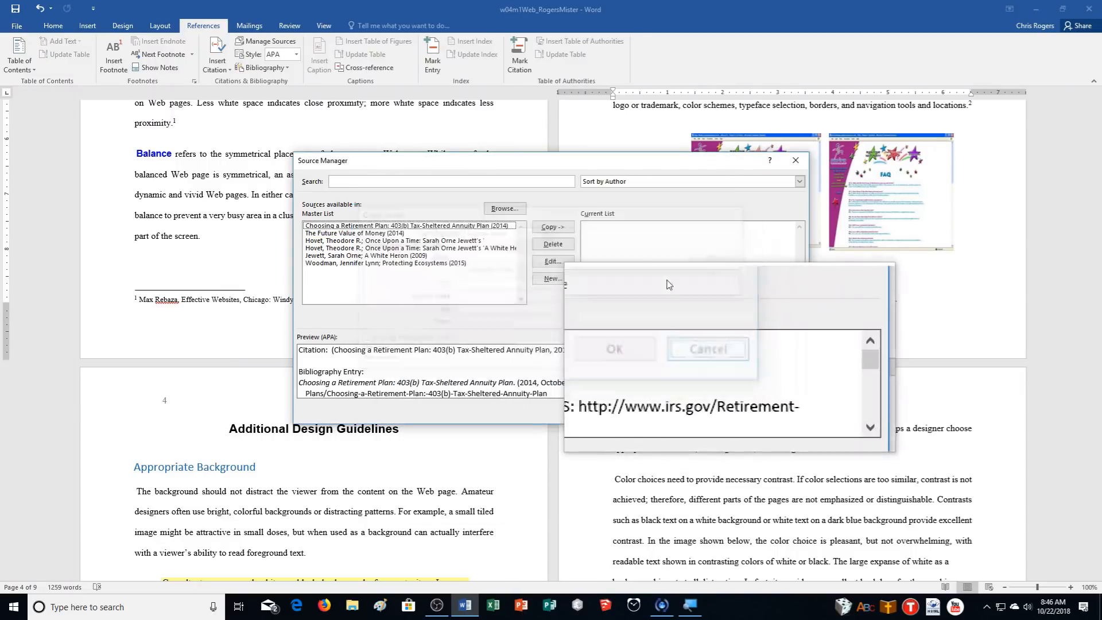
{"action": "left_click_drag", "start_coordinate": [492, 165], "coordinate": [631, 97]}
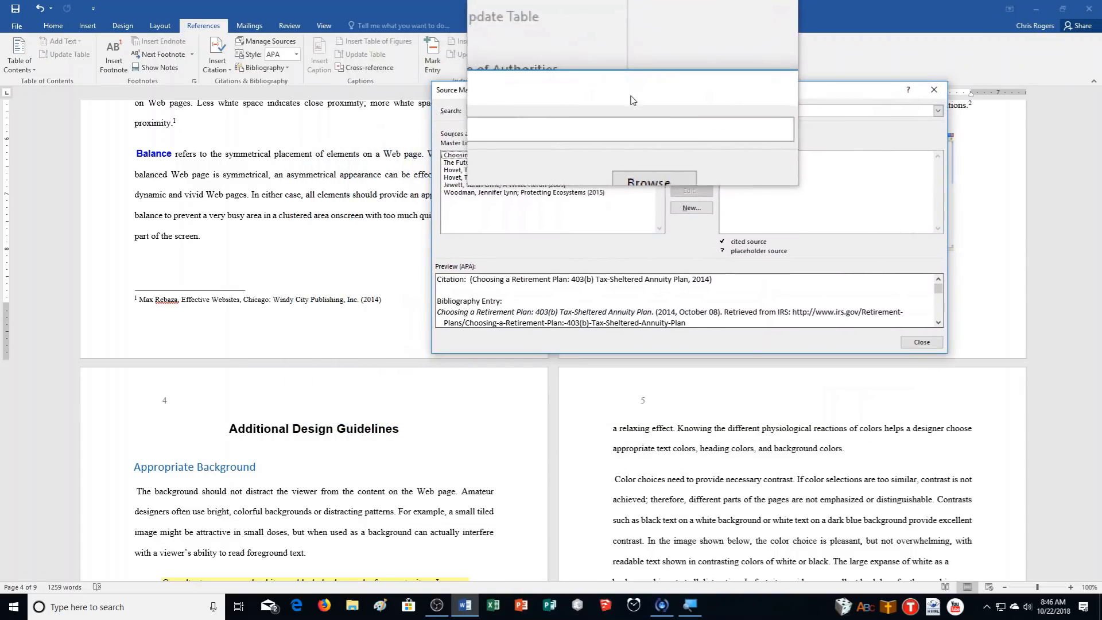
{"action": "left_click", "coordinate": [691, 207]}
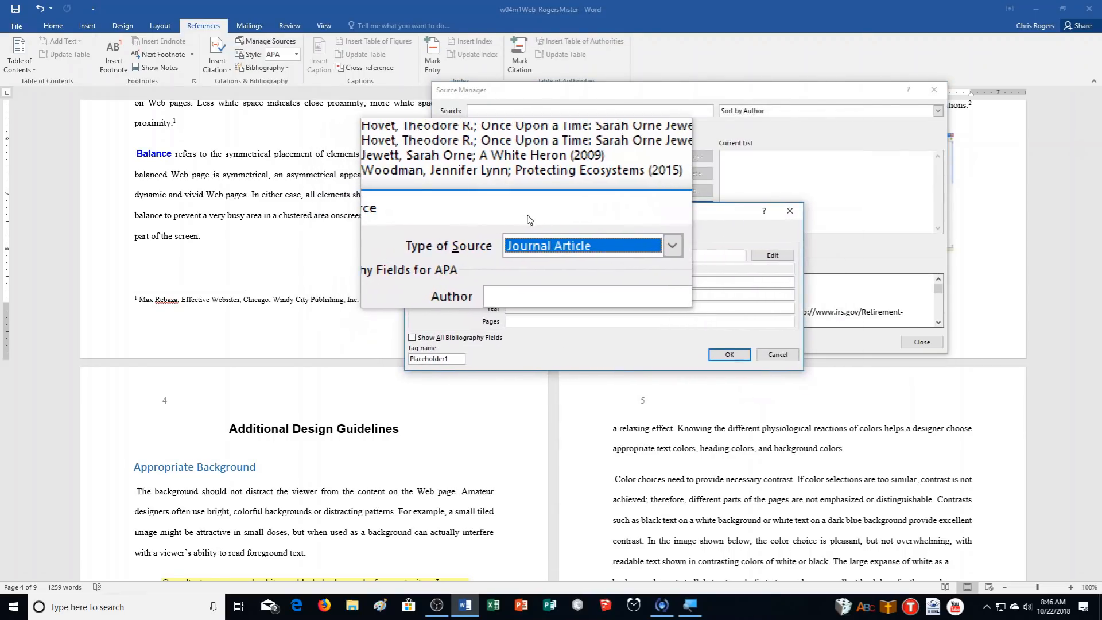
{"action": "left_click", "coordinate": [543, 236]}
{"action": "left_click", "coordinate": [537, 242]}
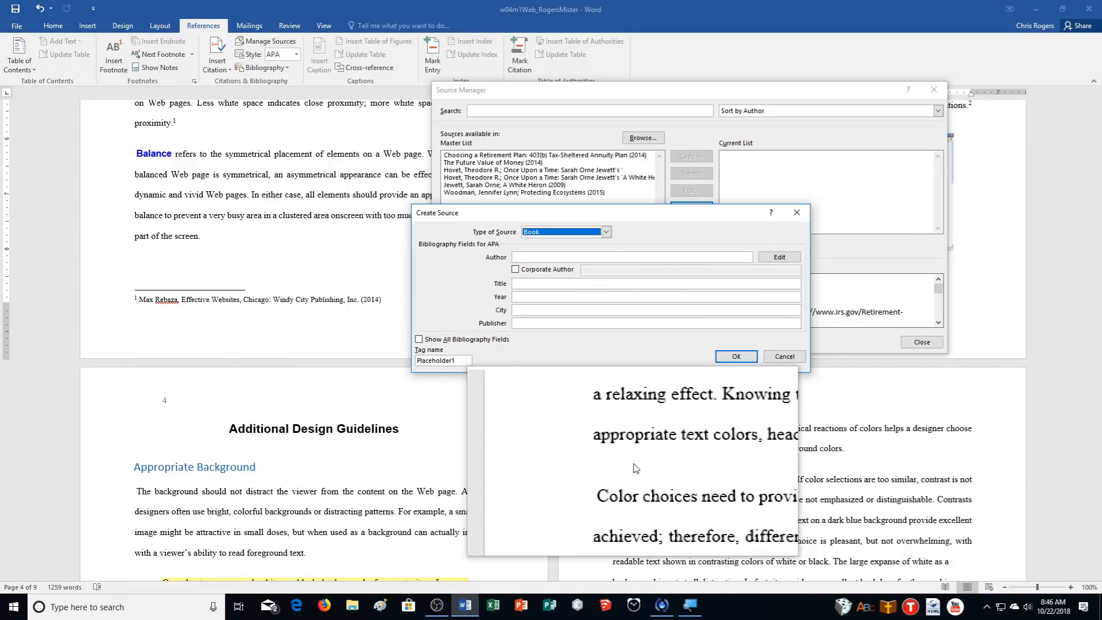
Save the book source with footnote 1's author name, title "Effective Websites", year 2014, city Chicago and publisher "Windy City Publishing, Inc.".
{"action": "left_click", "coordinate": [549, 258]}
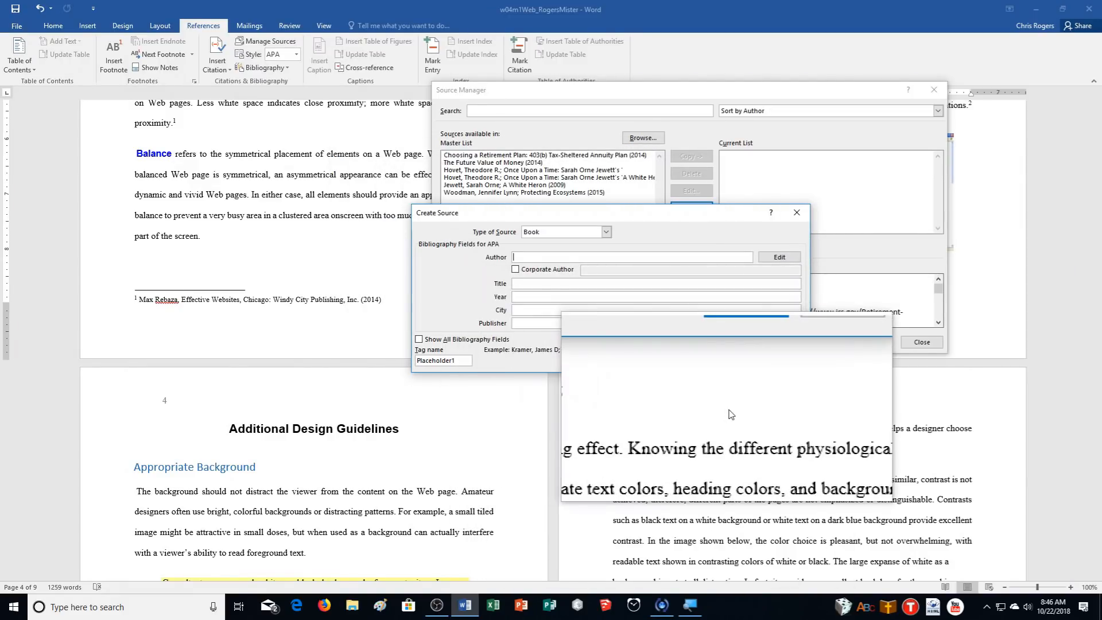
{"action": "type", "text": "Max Rebaza"}
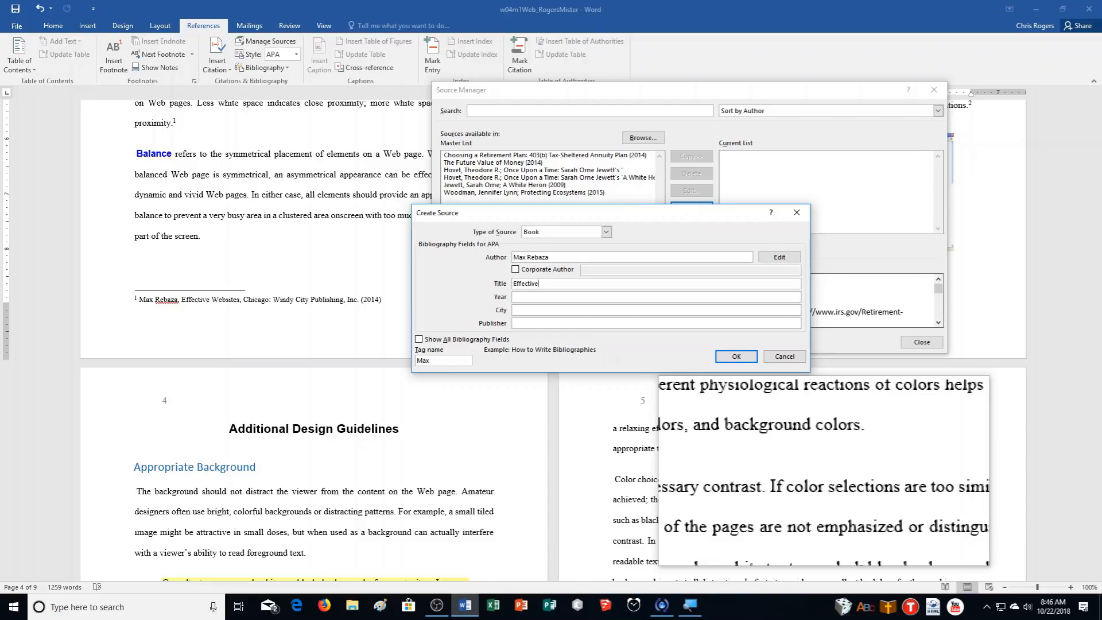
{"action": "type", "text": "ebsites"}
{"action": "key", "text": "Tab"}
{"action": "type", "text": "2014"}
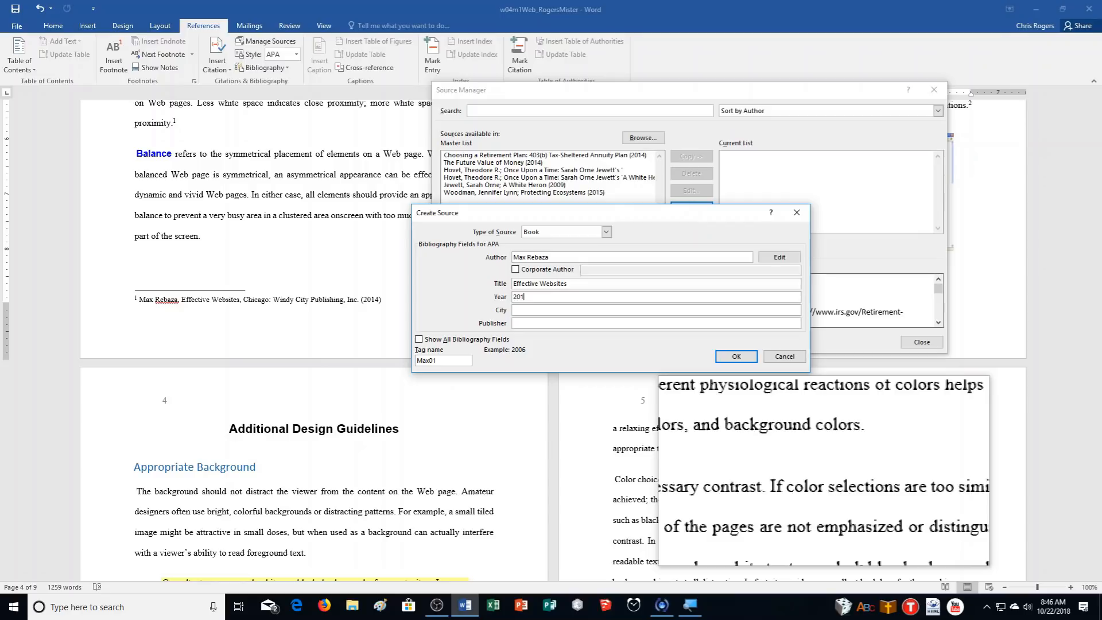
{"action": "key", "text": "Tab"}
{"action": "type", "text": "Chicago"}
{"action": "key", "text": "Tab"}
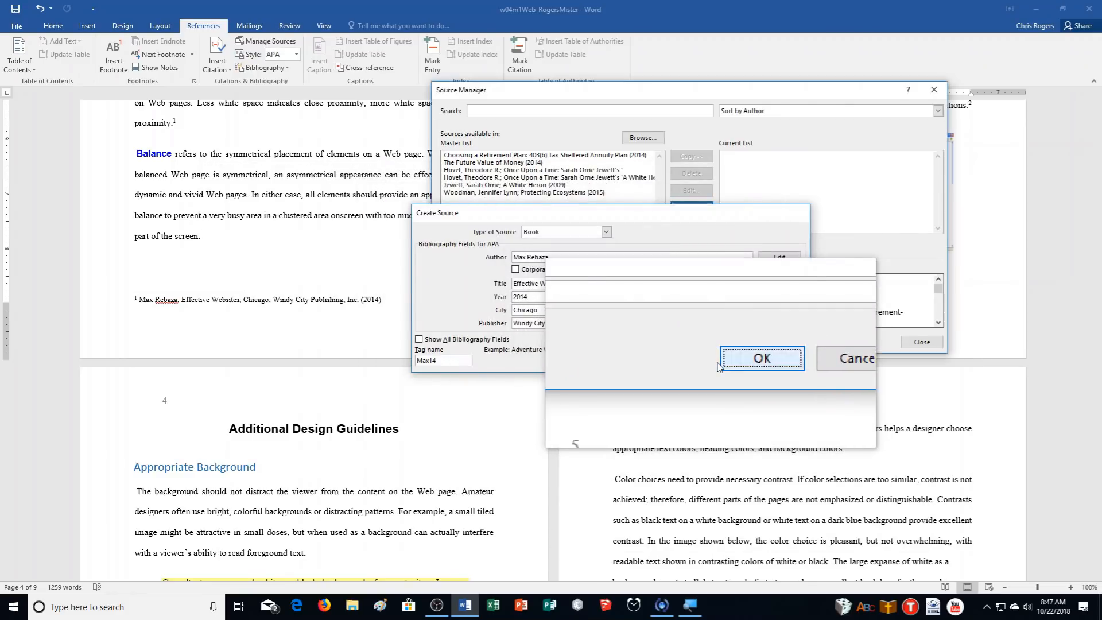
{"action": "left_click", "coordinate": [736, 357]}
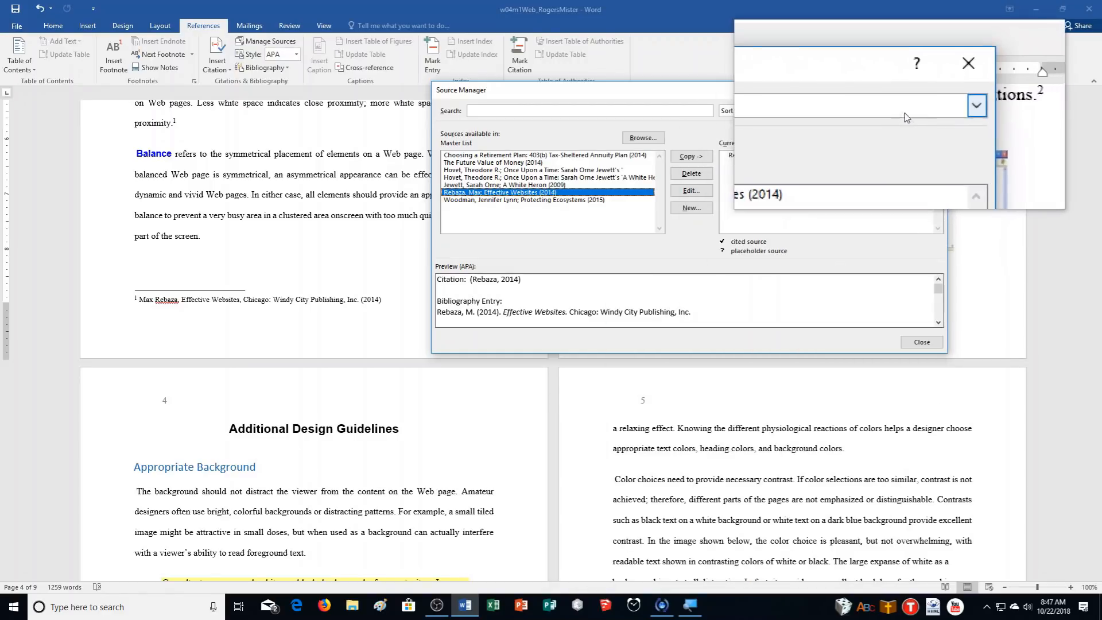
{"action": "left_click", "coordinate": [934, 90]}
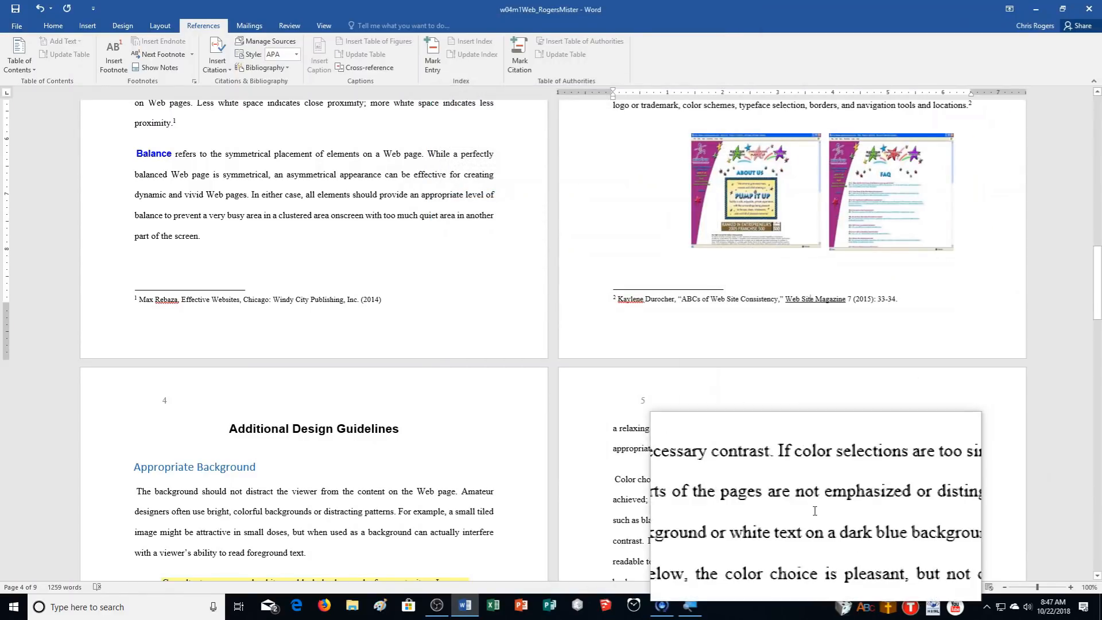
Start another source in the Source Manager for footnote 2 and set its type to Article in a Periodical.
{"action": "scroll", "coordinate": [795, 468], "scroll_direction": "up", "scroll_amount": 3}
{"action": "scroll", "coordinate": [795, 468], "scroll_direction": "up", "scroll_amount": 4}
{"action": "scroll", "coordinate": [844, 445], "scroll_direction": "down", "scroll_amount": 5}
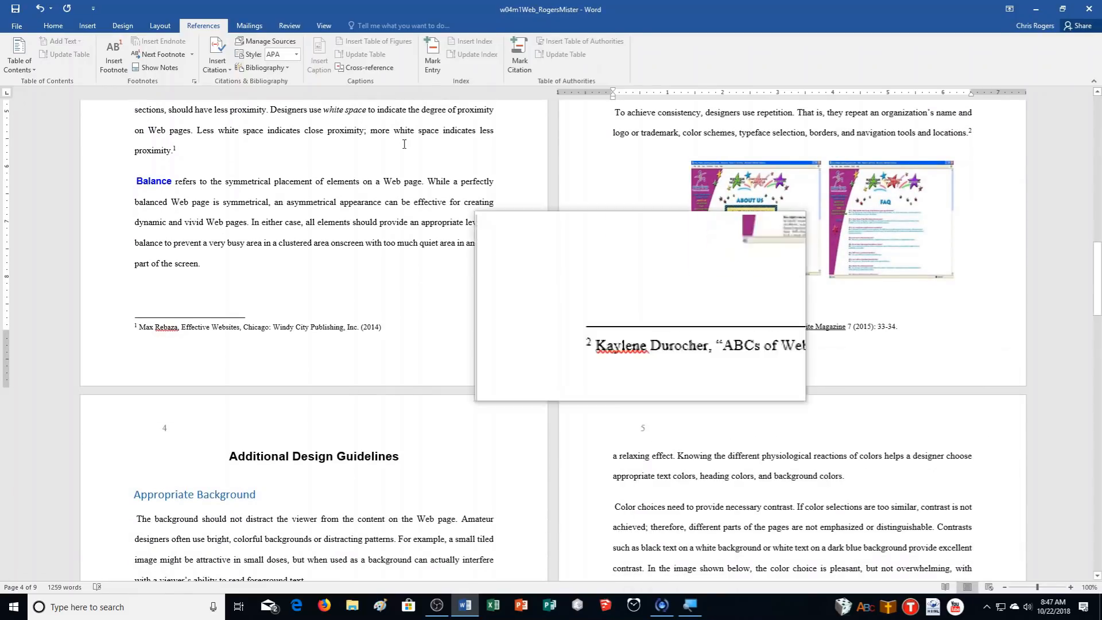
{"action": "left_click", "coordinate": [269, 41]}
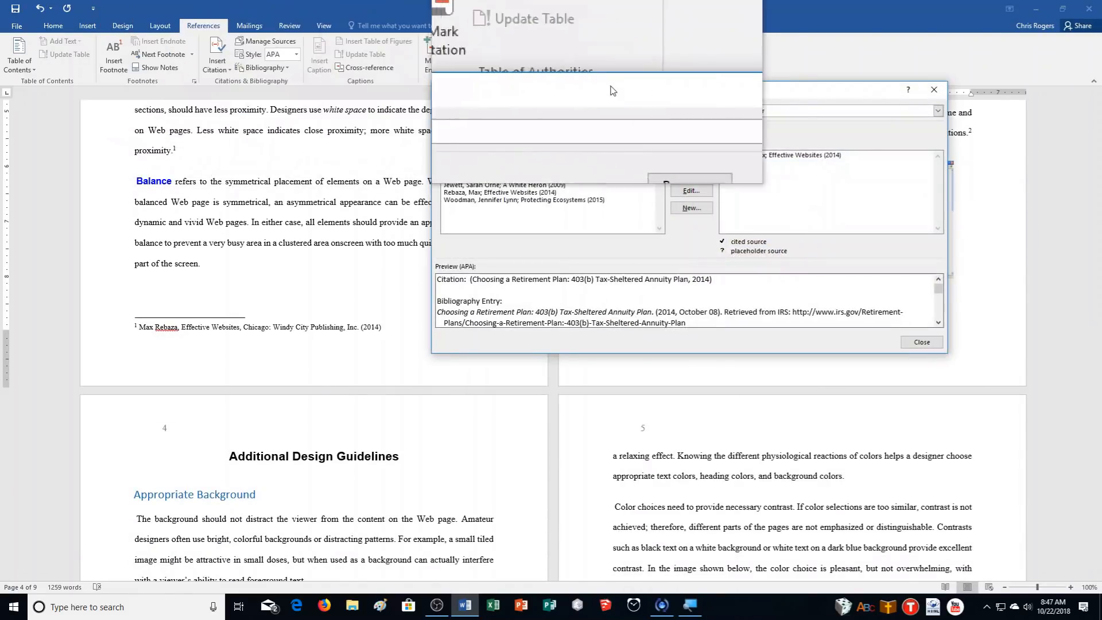
{"action": "left_click_drag", "start_coordinate": [489, 96], "coordinate": [253, 116]}
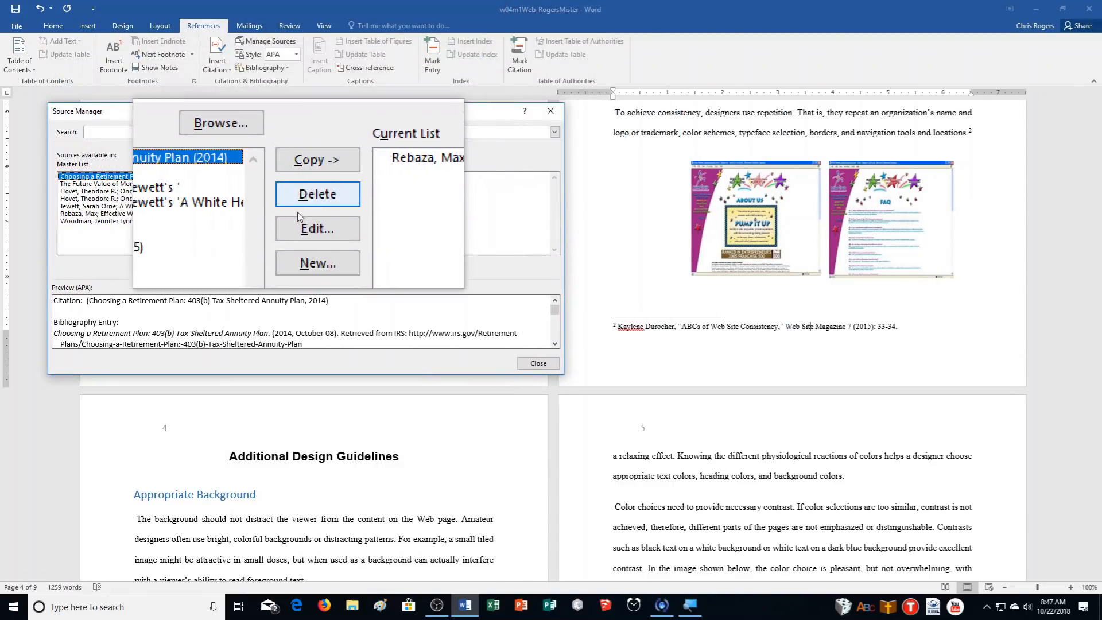
{"action": "left_click", "coordinate": [301, 230]}
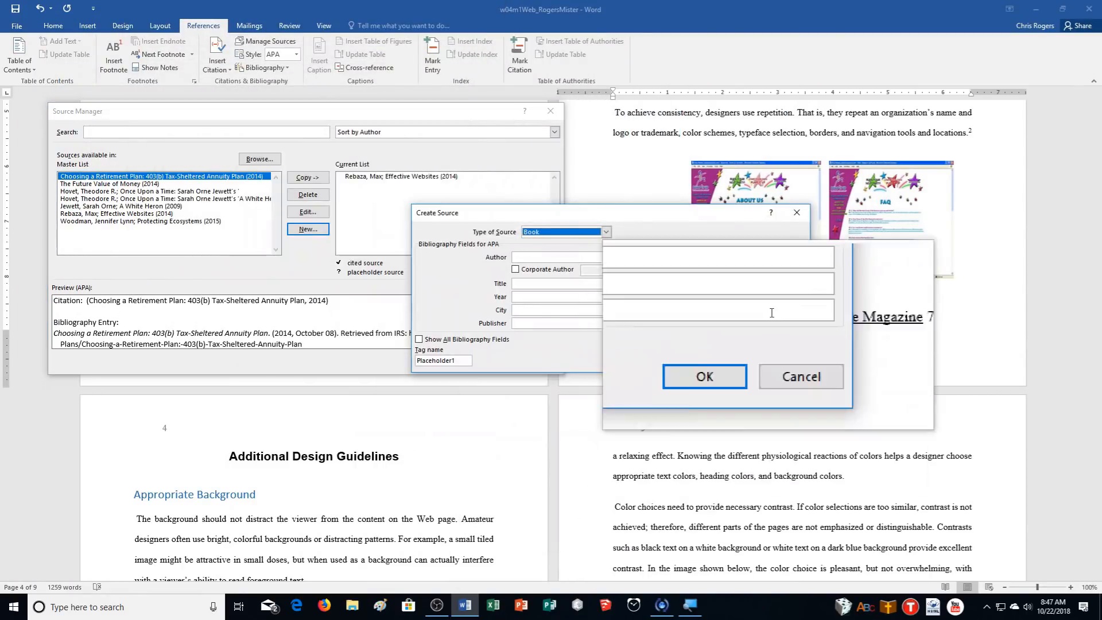
{"action": "left_click_drag", "start_coordinate": [676, 219], "coordinate": [343, 182]}
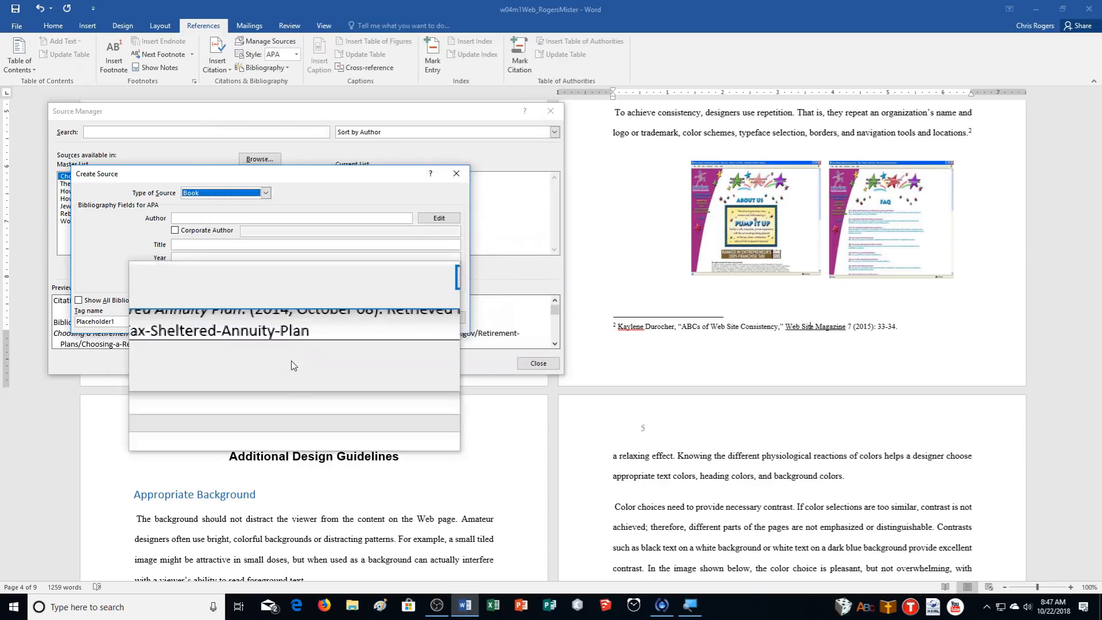
{"action": "left_click", "coordinate": [206, 194]}
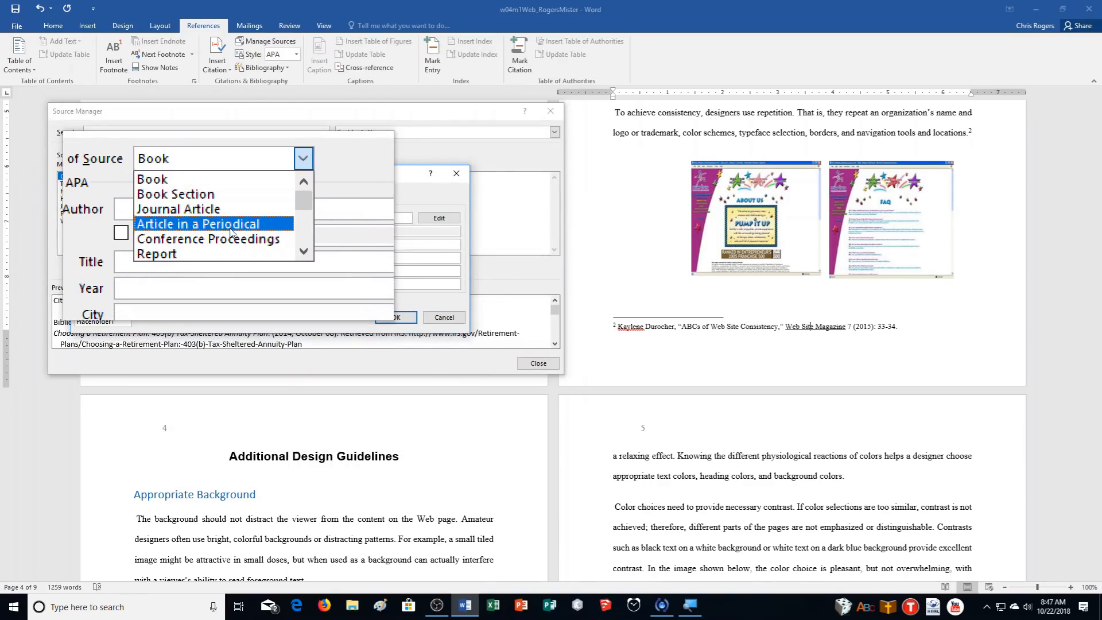
{"action": "left_click", "coordinate": [231, 229]}
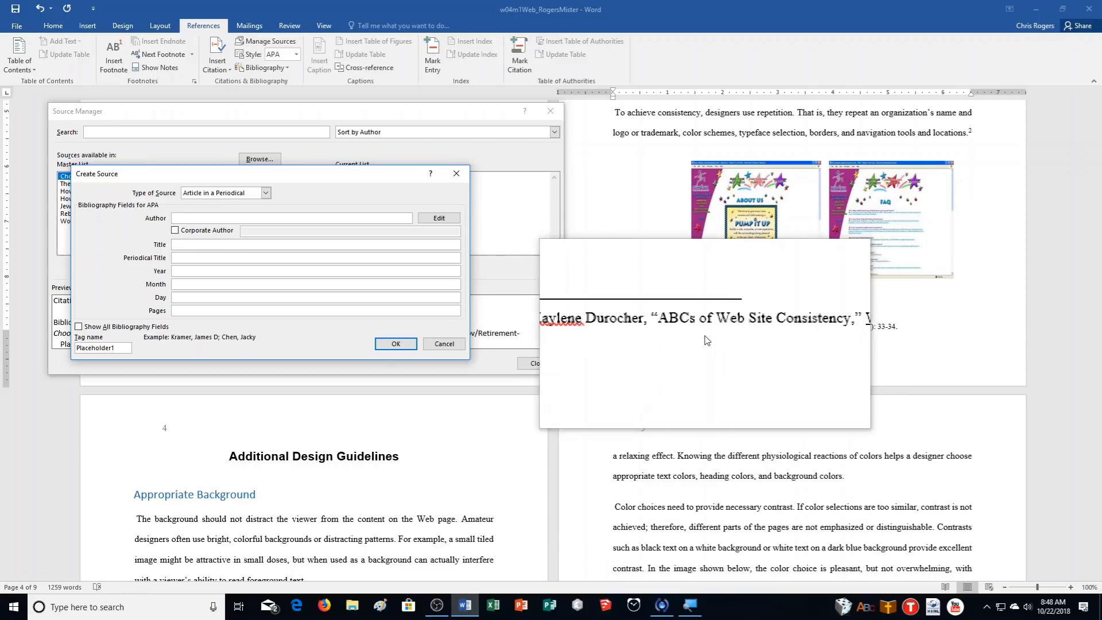
Fill in the periodical source with footnote 2's author name and the title "ABCs of Web Site Consistency" without quotation marks.
{"action": "type", "text": "Kaylene Duroc"}
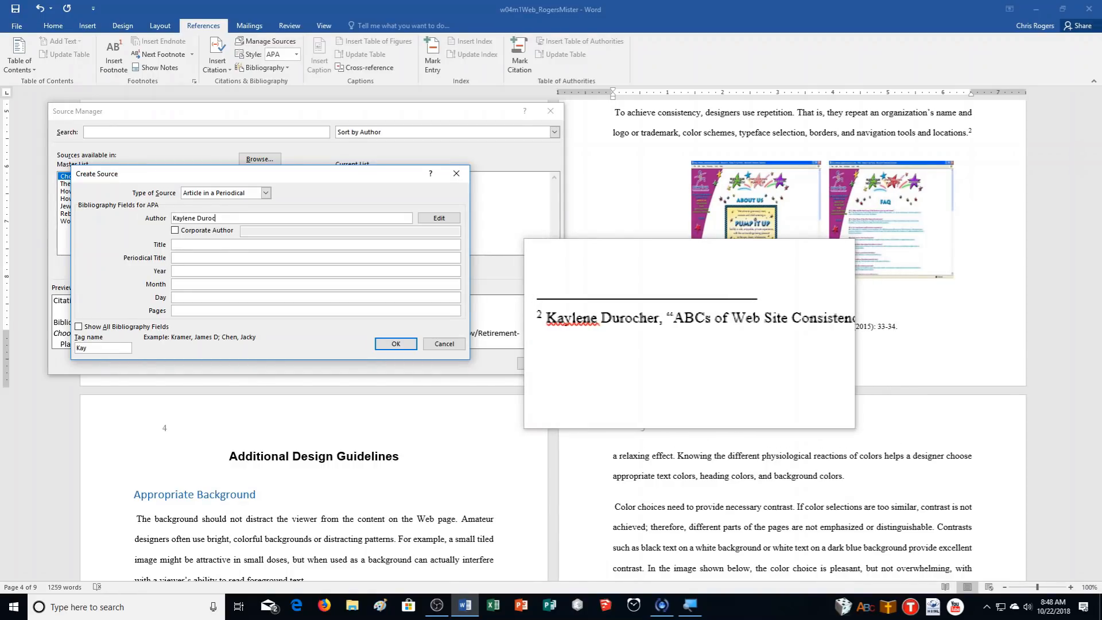
{"action": "key", "text": "Tab"}
{"action": "key", "text": "Tab"}
{"action": "key", "text": "Tab"}
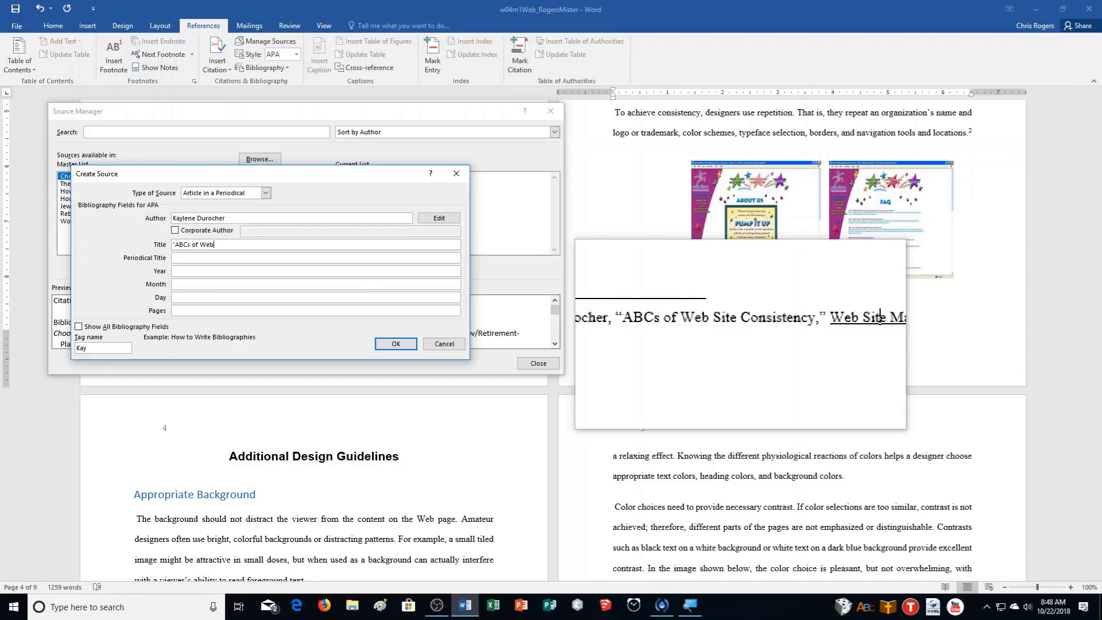
{"action": "key", "text": "BackSpace"}
{"action": "key", "text": "BackSpace"}
{"action": "key", "text": "BackSpace"}
{"action": "key", "text": "BackSpace"}
{"action": "key", "text": "BackSpace"}
{"action": "key", "text": "BackSpace"}
{"action": "key", "text": "BackSpace"}
{"action": "key", "text": "BackSpace"}
{"action": "key", "text": "BackSpace"}
{"action": "key", "text": "BackSpace"}
{"action": "key", "text": "BackSpace"}
{"action": "key", "text": "BackSpace"}
{"action": "key", "text": "BackSpace"}
{"action": "key", "text": "BackSpace"}
{"action": "key", "text": "Tab"}
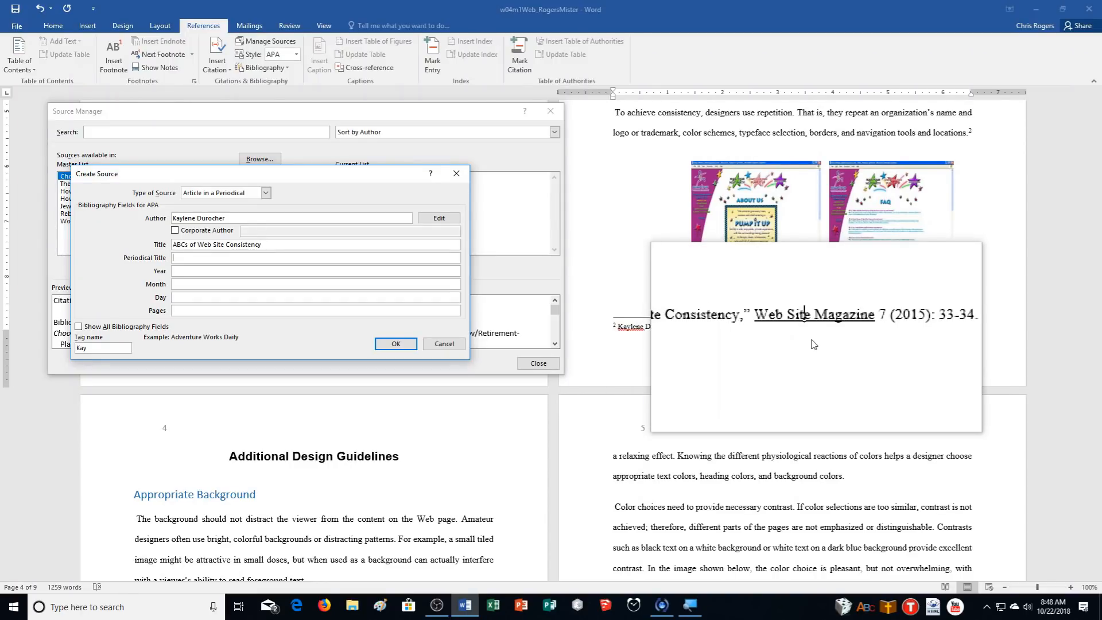
Set the source's periodical title to "Website Magazine", the year to 2015 and the pages to 33-34.
{"action": "type", "text": "Website Magazine"}
{"action": "key", "text": "Tab"}
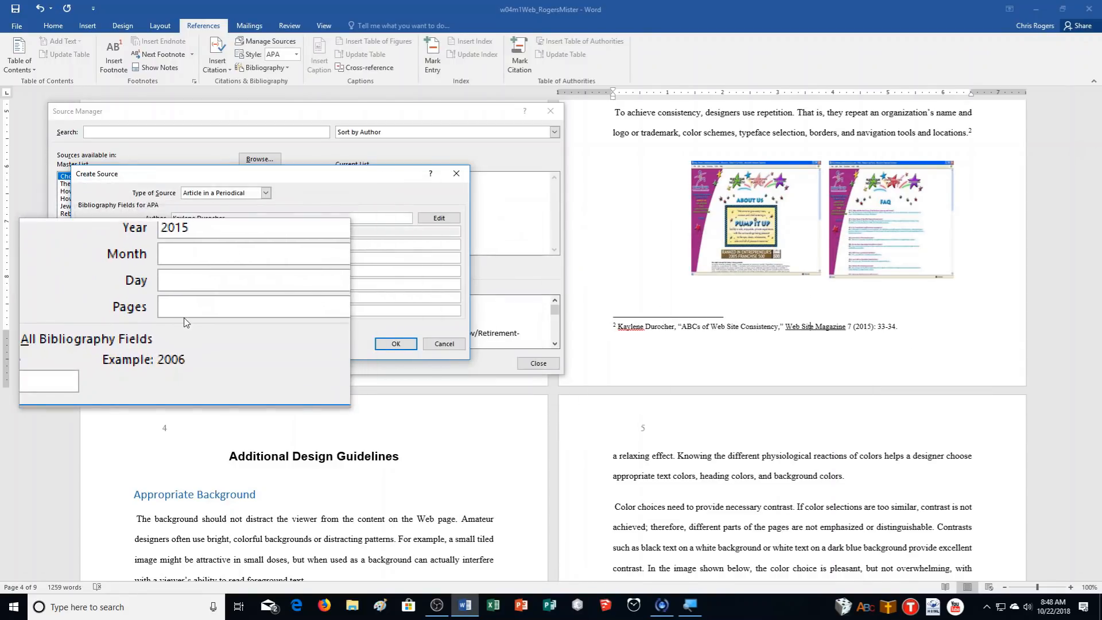
{"action": "key", "text": "Tab"}
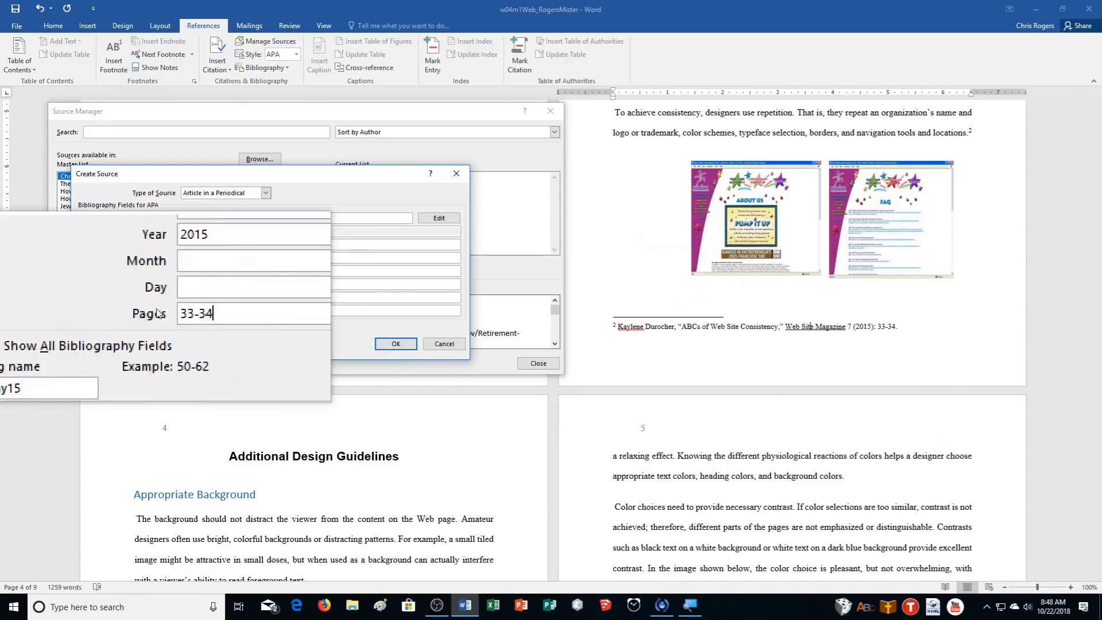
Show all bibliography fields, set the issue to 7, and save the periodical source, closing the Source Manager.
{"action": "left_click", "coordinate": [99, 332]}
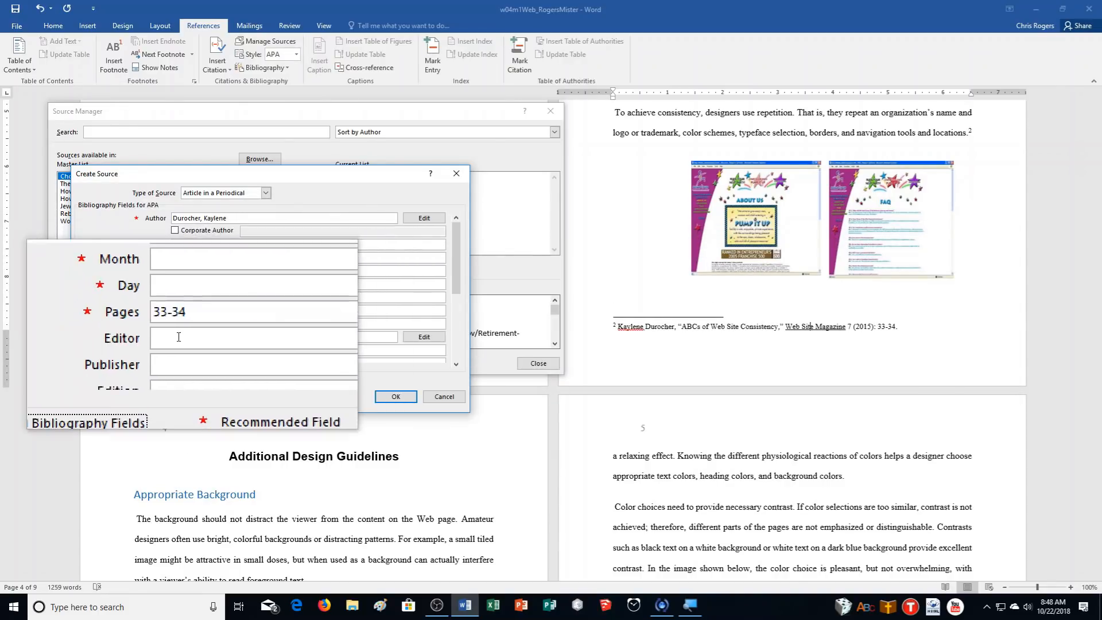
{"action": "left_click", "coordinate": [456, 363]}
{"action": "left_click", "coordinate": [456, 364]}
{"action": "left_click", "coordinate": [456, 365]}
{"action": "left_click", "coordinate": [456, 365]}
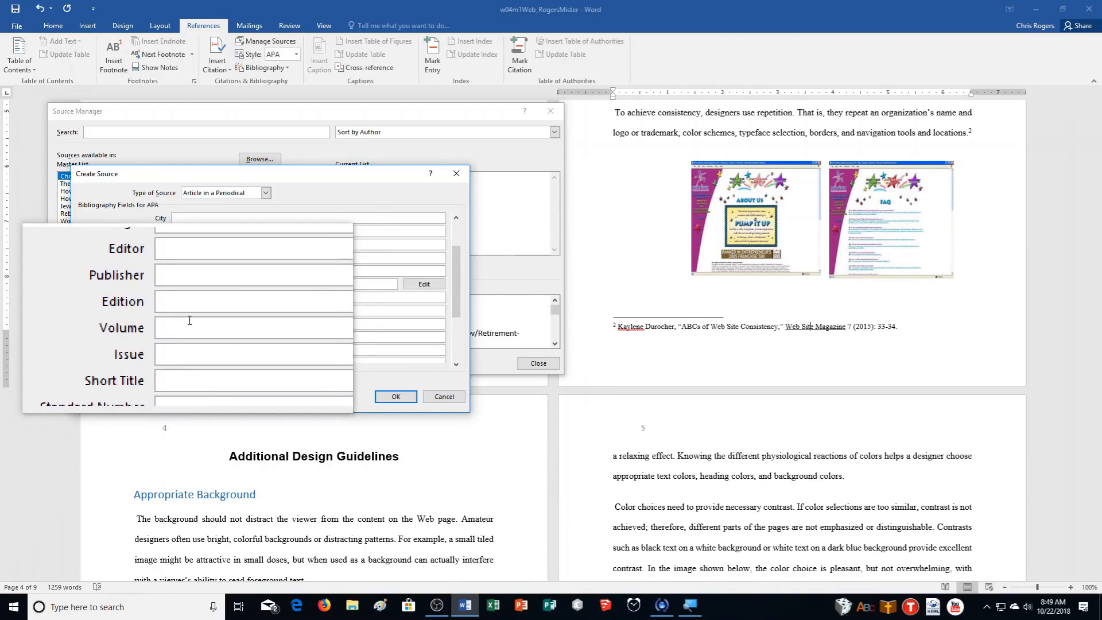
{"action": "type", "text": "7"}
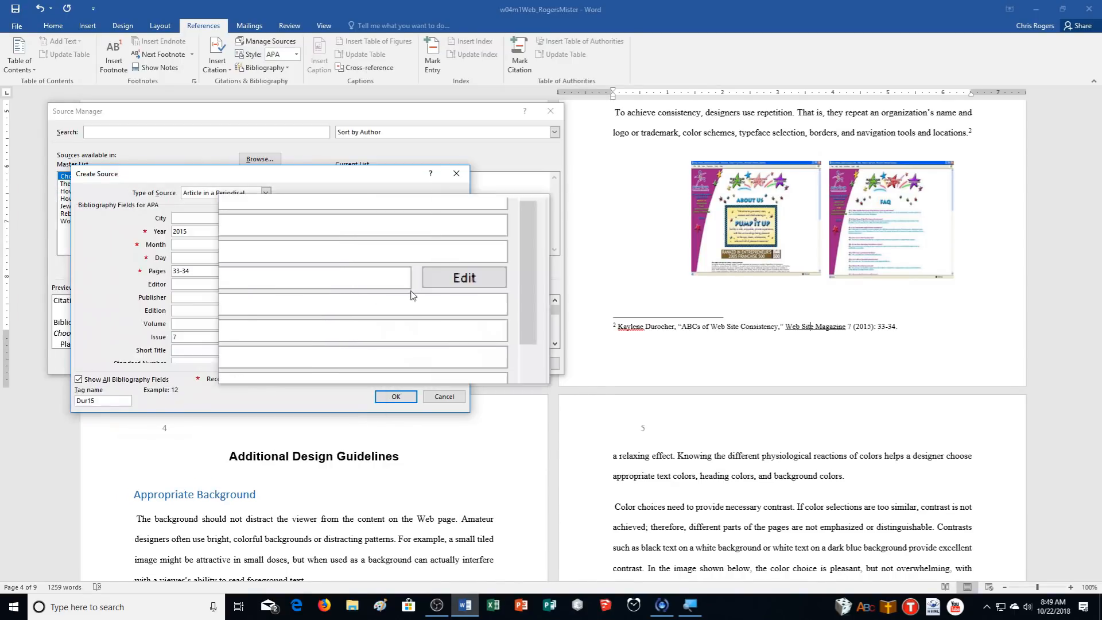
{"action": "left_click_drag", "start_coordinate": [454, 295], "coordinate": [456, 260]}
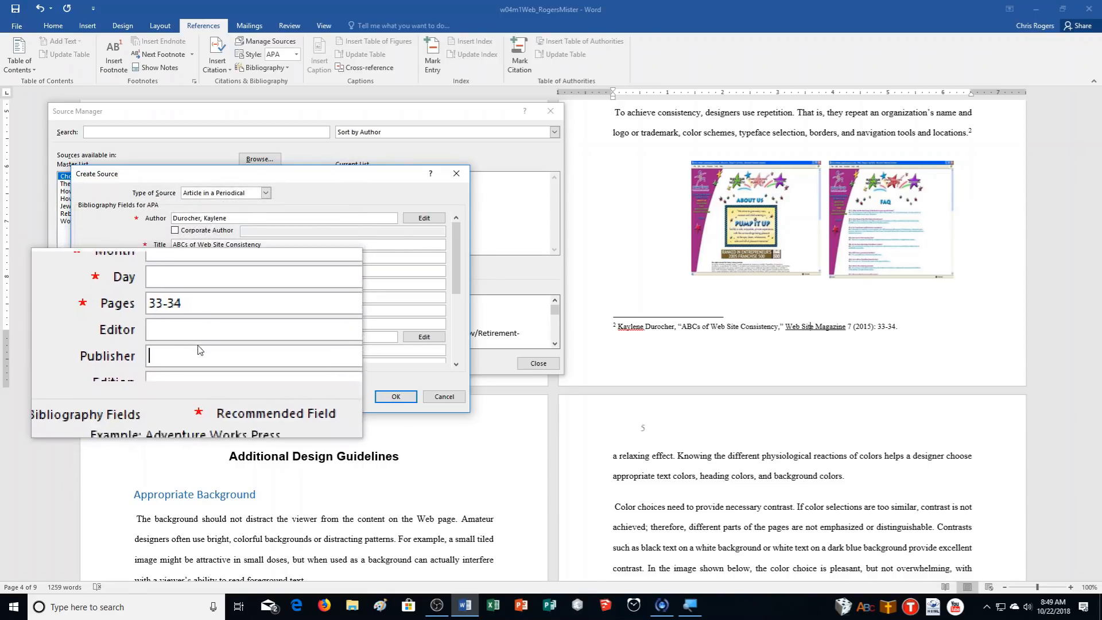
{"action": "left_click", "coordinate": [395, 396]}
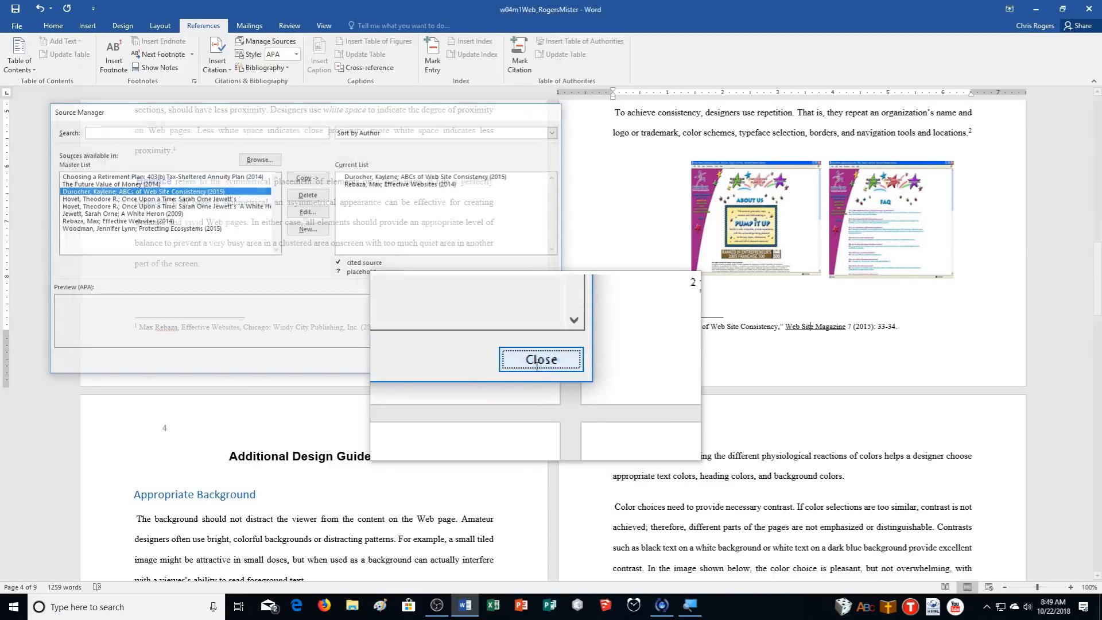
{"action": "left_click", "coordinate": [537, 360]}
Start a new source in the Source Manager for footnote 3 and set its type to Journal Article.
{"action": "scroll", "coordinate": [529, 396], "scroll_direction": "down", "scroll_amount": 7}
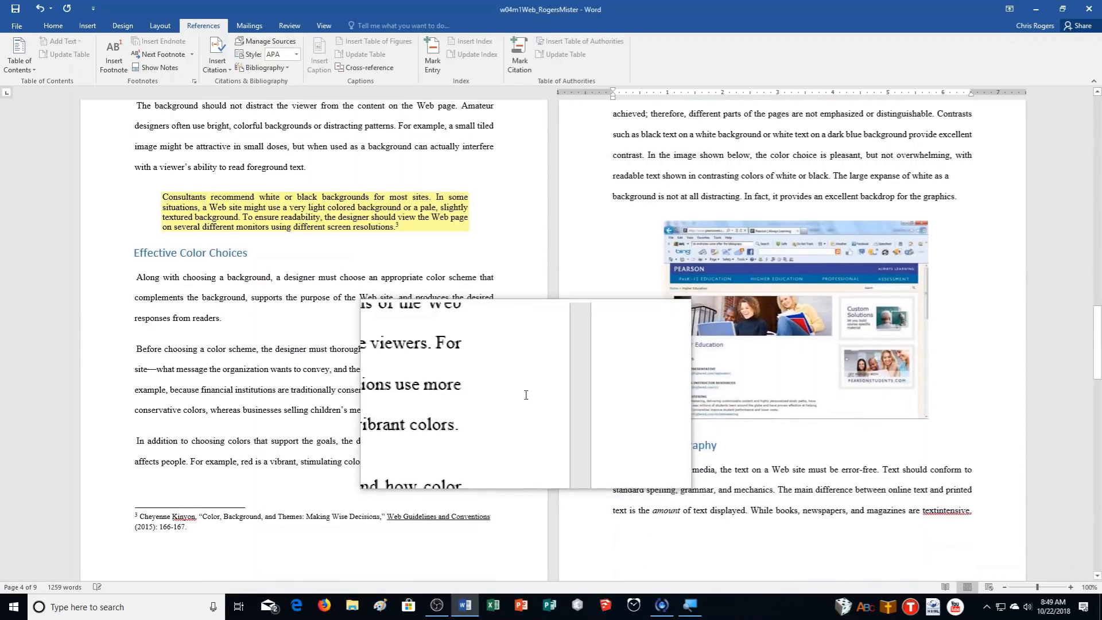
{"action": "scroll", "coordinate": [525, 395], "scroll_direction": "down", "scroll_amount": 3}
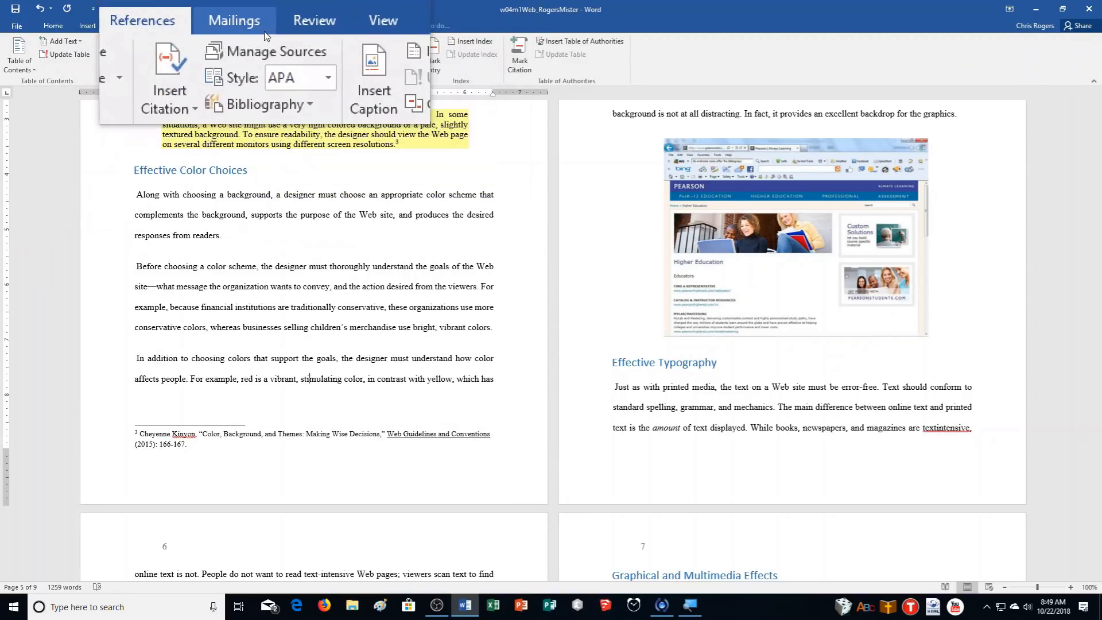
{"action": "left_click", "coordinate": [267, 40]}
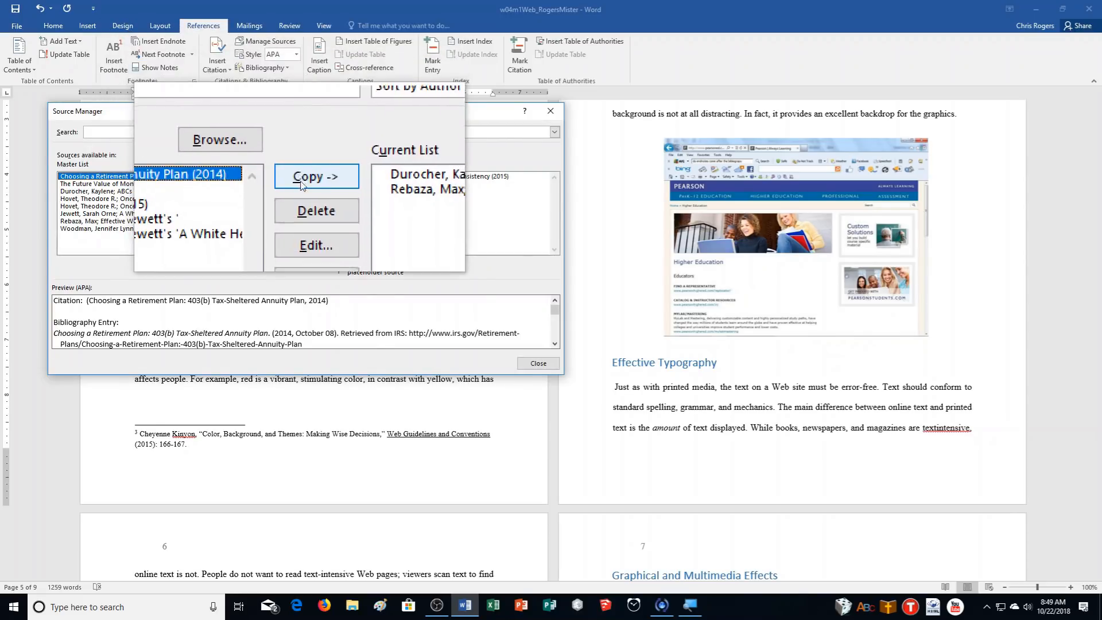
{"action": "left_click", "coordinate": [304, 215]}
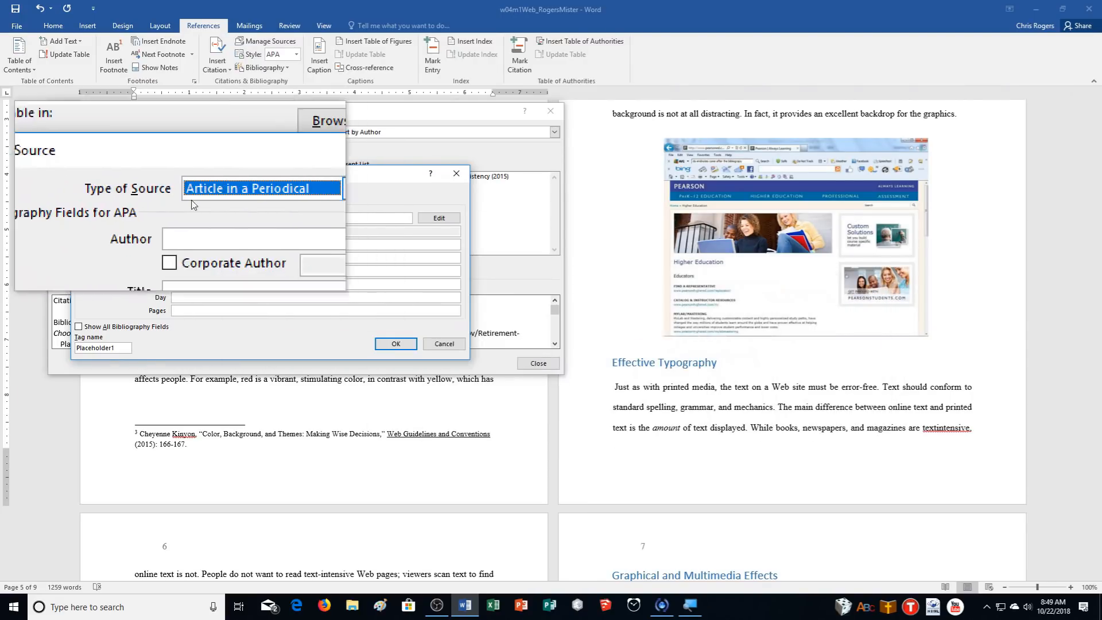
{"action": "left_click", "coordinate": [209, 195]}
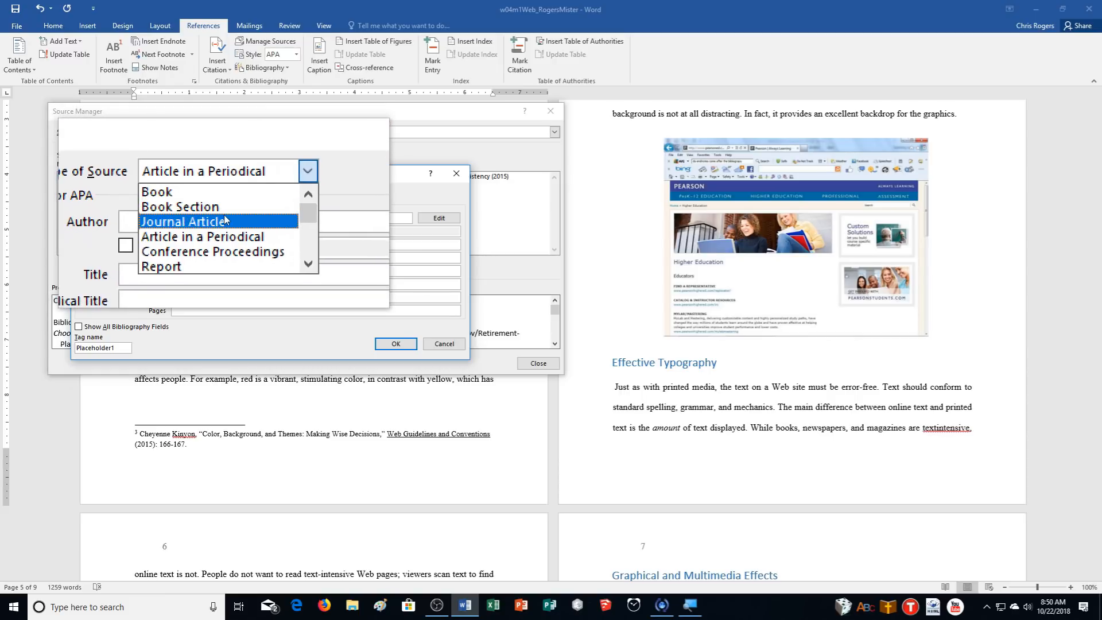
{"action": "left_click", "coordinate": [212, 218]}
{"action": "left_click", "coordinate": [219, 216]}
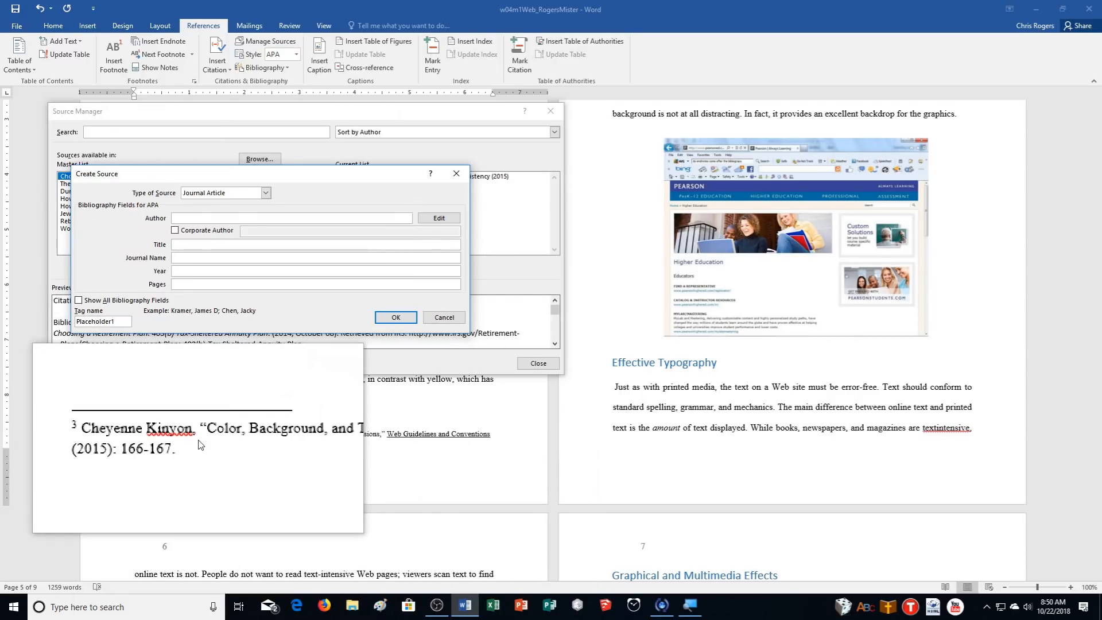
Enter footnote 3's author name, the title "Color, Background, and Themes: Making Wise Decisions" and the journal name "Web Guidelines and Conventions".
{"action": "type", "text": "CD"}
{"action": "key", "text": "Tab"}
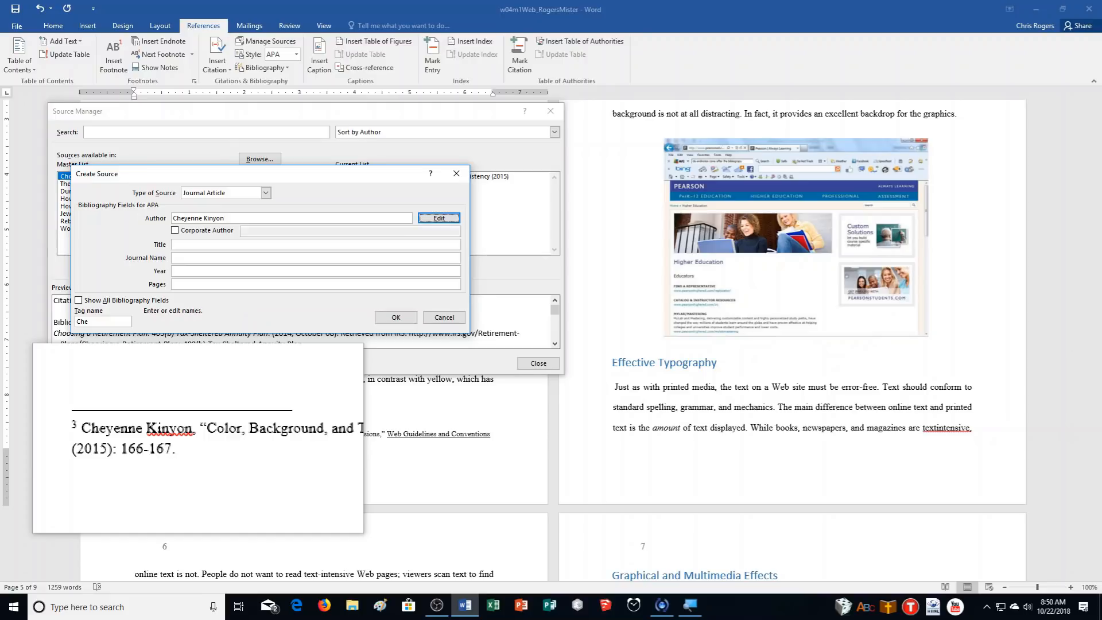
{"action": "key", "text": "Tab"}
{"action": "key", "text": "Tab"}
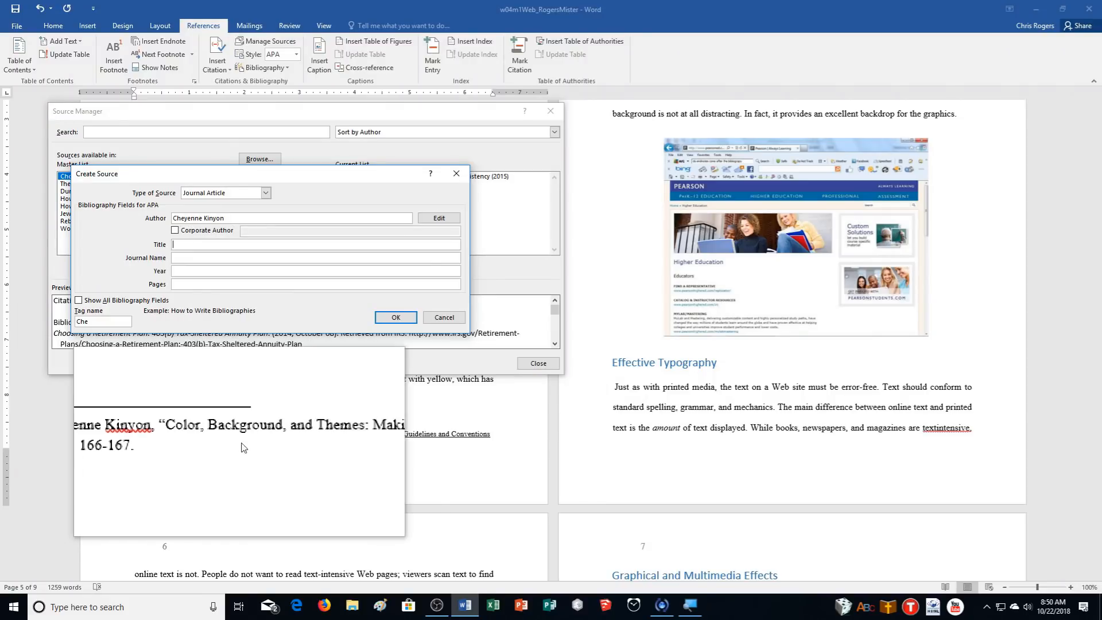
{"action": "type", "text": "Co"}
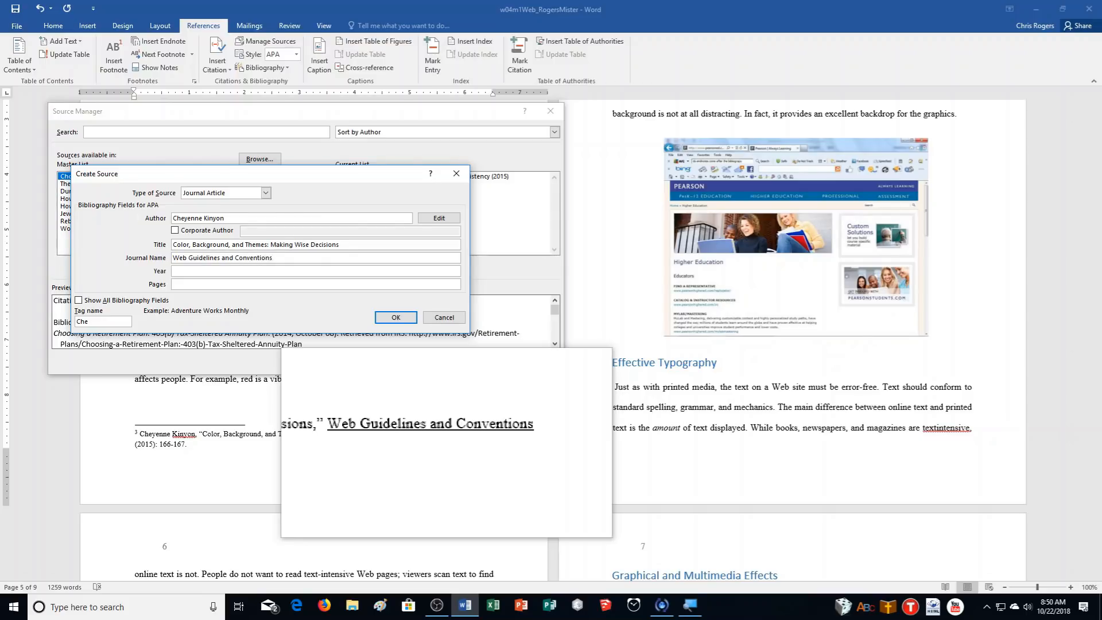
Set the journal article's year to 2015 and pages to 166-167, save the source and close the Source Manager.
{"action": "key", "text": "Tab"}
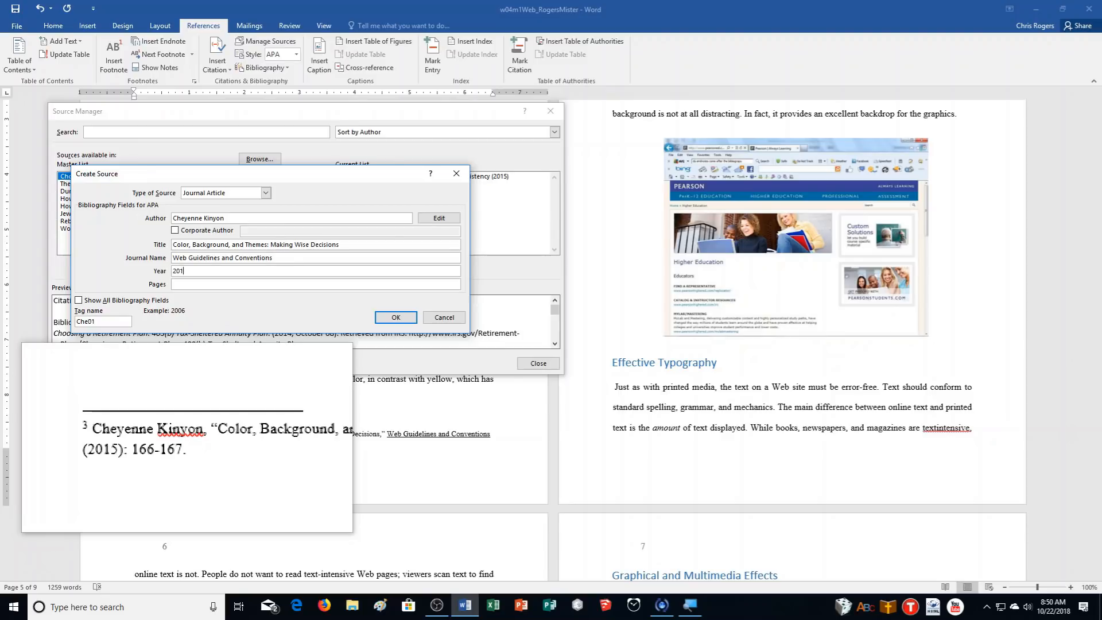
{"action": "key", "text": "Tab"}
{"action": "type", "text": "166-1"}
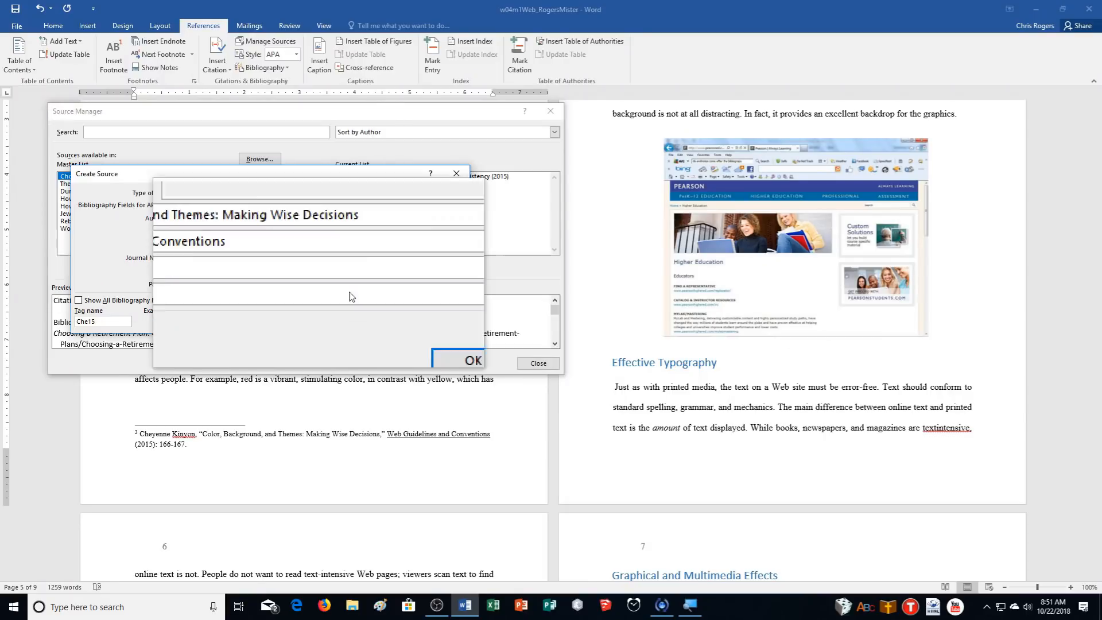
{"action": "left_click", "coordinate": [396, 318]}
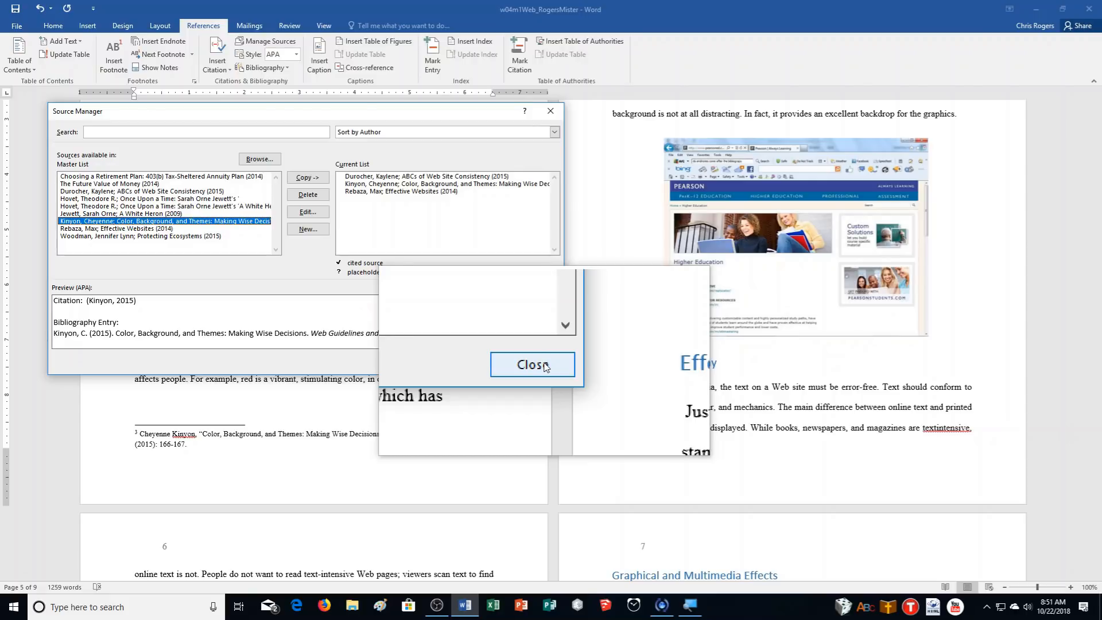
{"action": "left_click", "coordinate": [531, 362]}
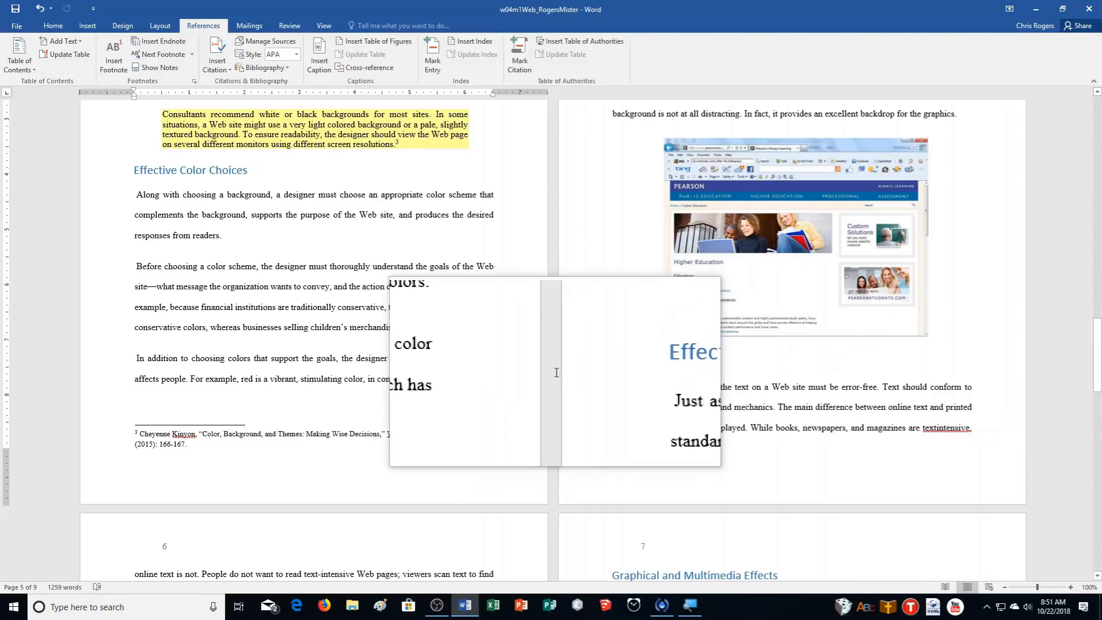
Add a new page at the end of the document, after the university website image.
{"action": "scroll", "coordinate": [574, 367], "scroll_direction": "down", "scroll_amount": 5}
{"action": "scroll", "coordinate": [667, 366], "scroll_direction": "down", "scroll_amount": 10}
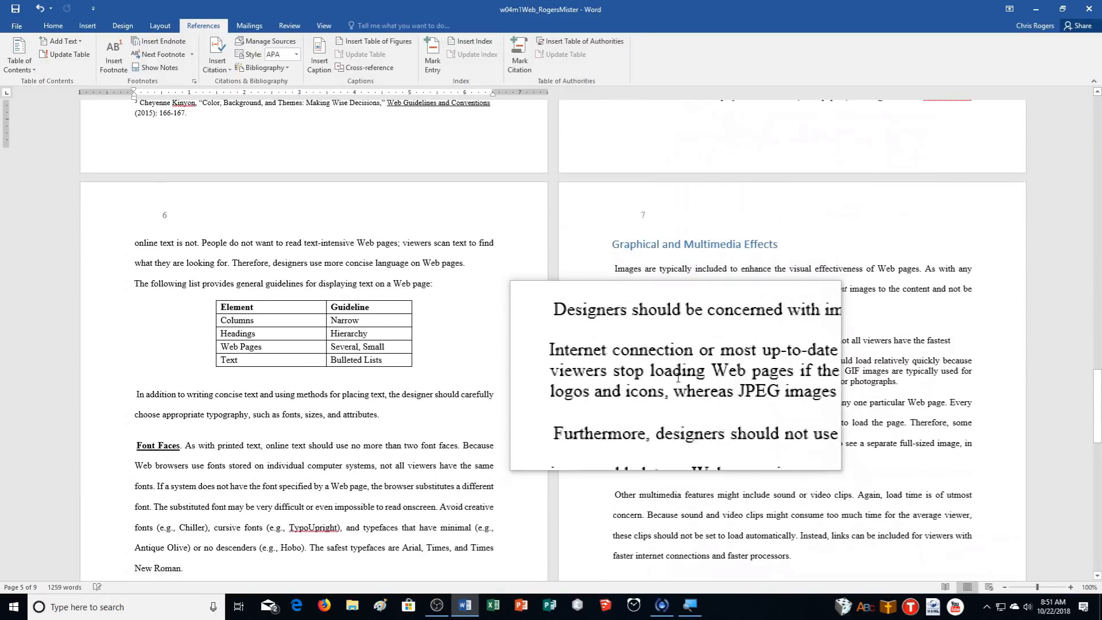
{"action": "scroll", "coordinate": [679, 382], "scroll_direction": "down", "scroll_amount": 8}
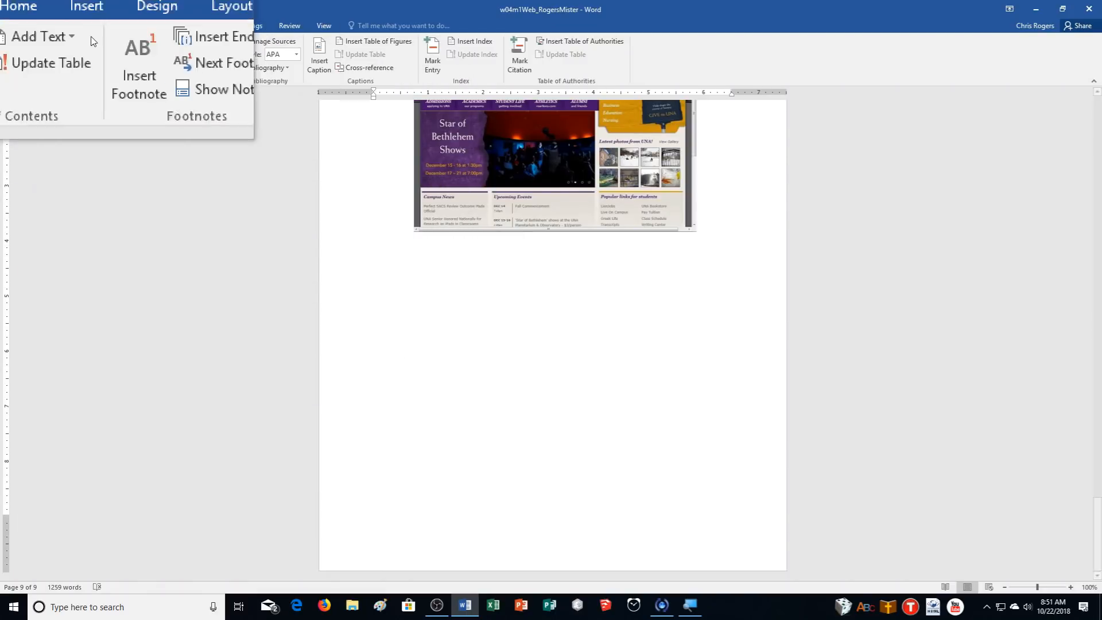
{"action": "left_click", "coordinate": [91, 26]}
{"action": "left_click", "coordinate": [38, 59]}
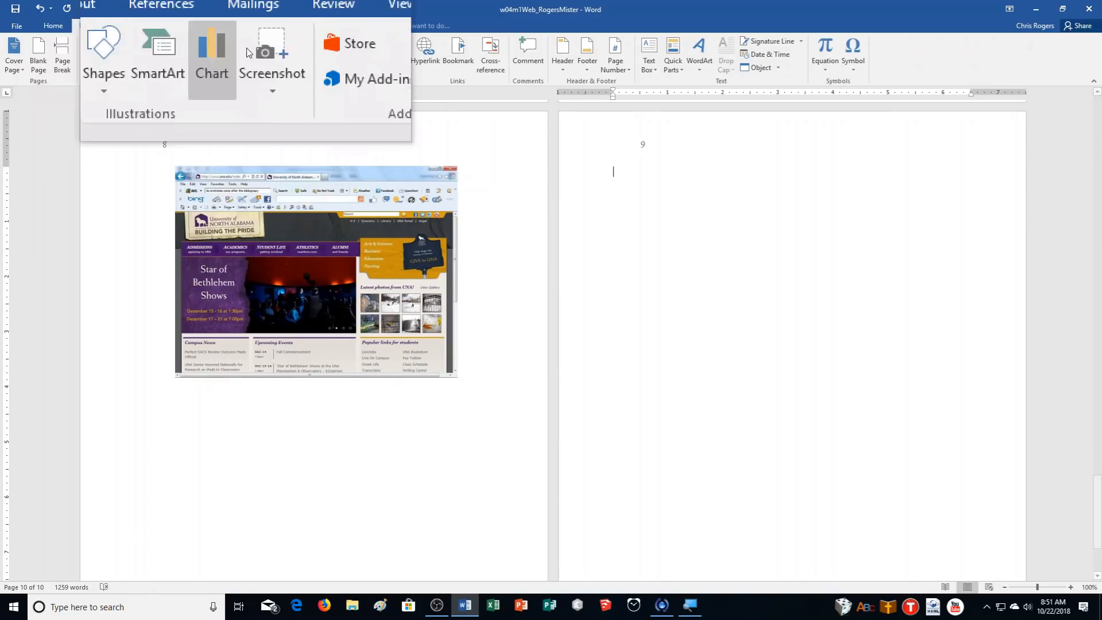
Set the citation and bibliography style to Chicago, Sixteenth Edition.
{"action": "left_click", "coordinate": [203, 26]}
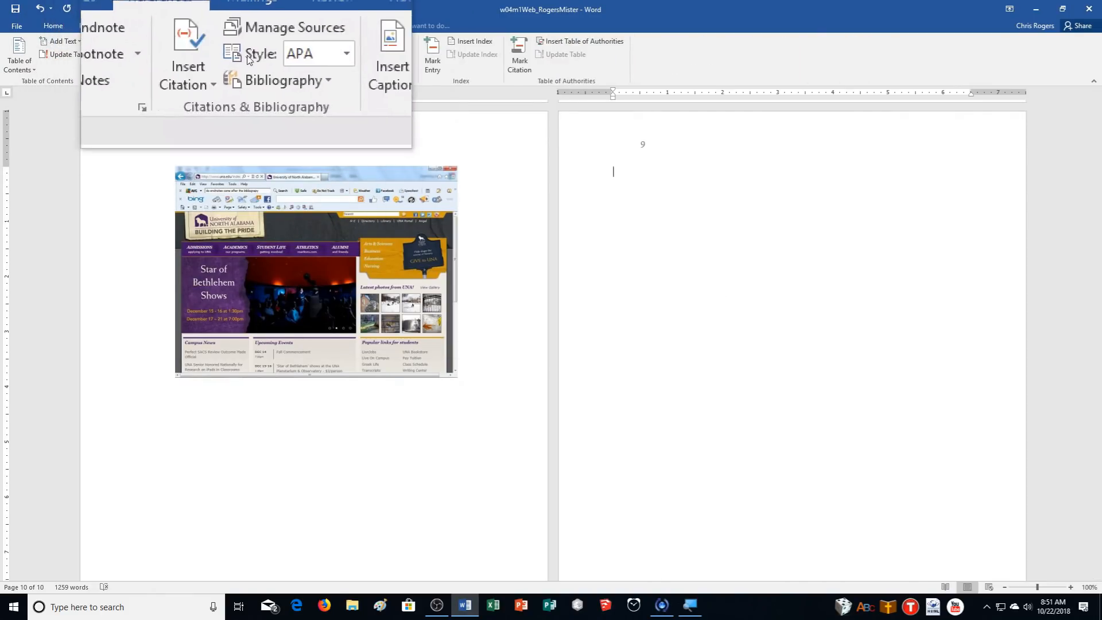
{"action": "left_click", "coordinate": [285, 56]}
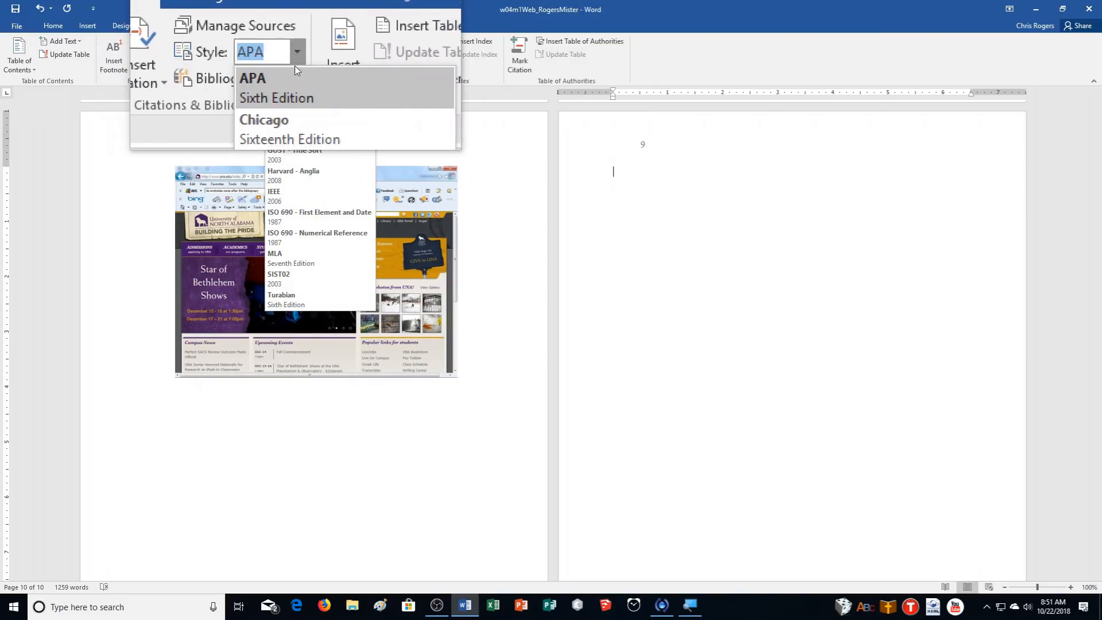
{"action": "left_click", "coordinate": [290, 91]}
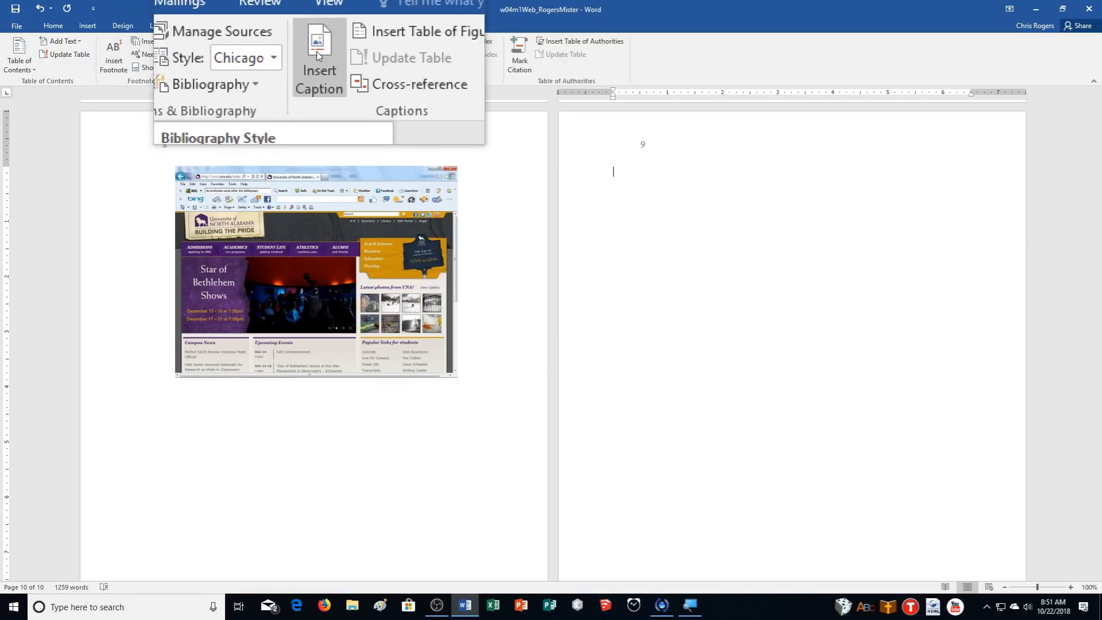
{"action": "left_click", "coordinate": [298, 57]}
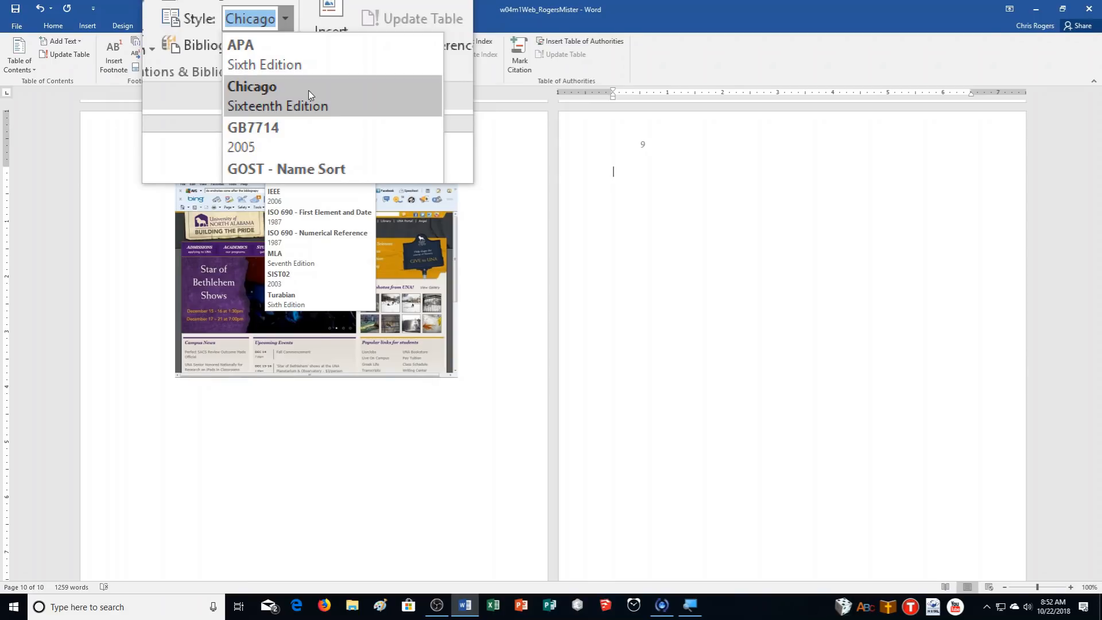
{"action": "left_click", "coordinate": [307, 91]}
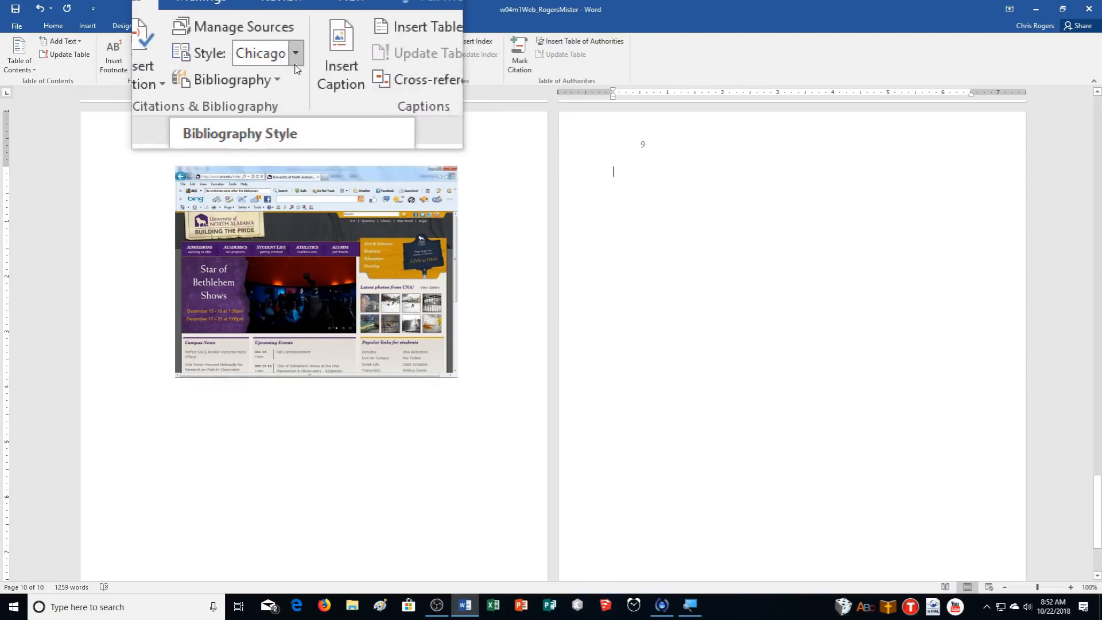
Insert the built-in Bibliography on the new last page and select its heading and all entries.
{"action": "left_click", "coordinate": [281, 70]}
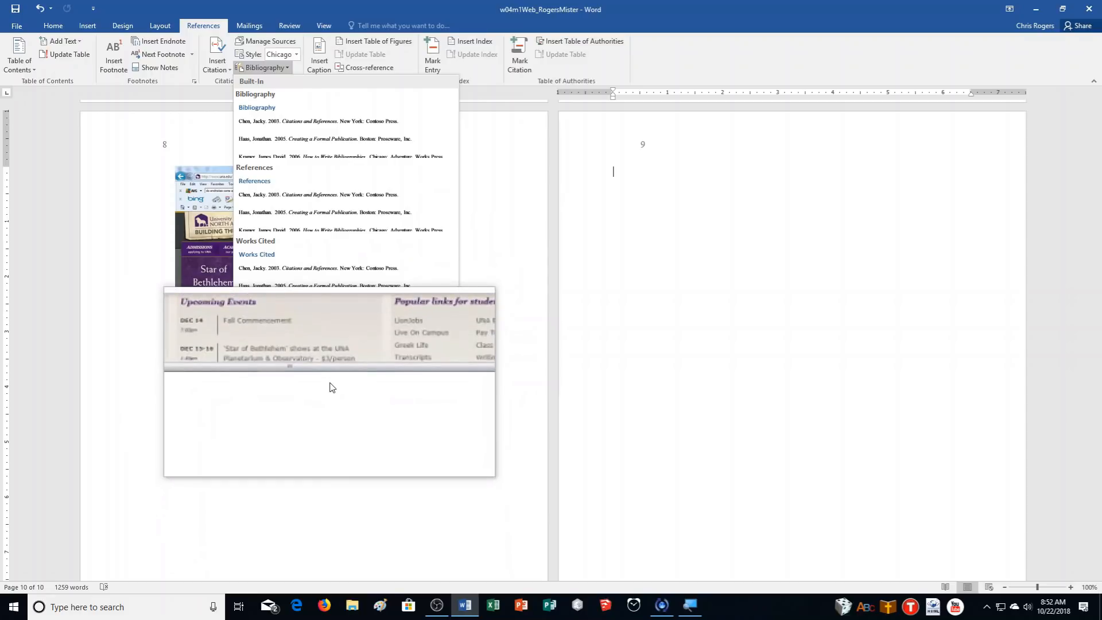
{"action": "left_click", "coordinate": [315, 119]}
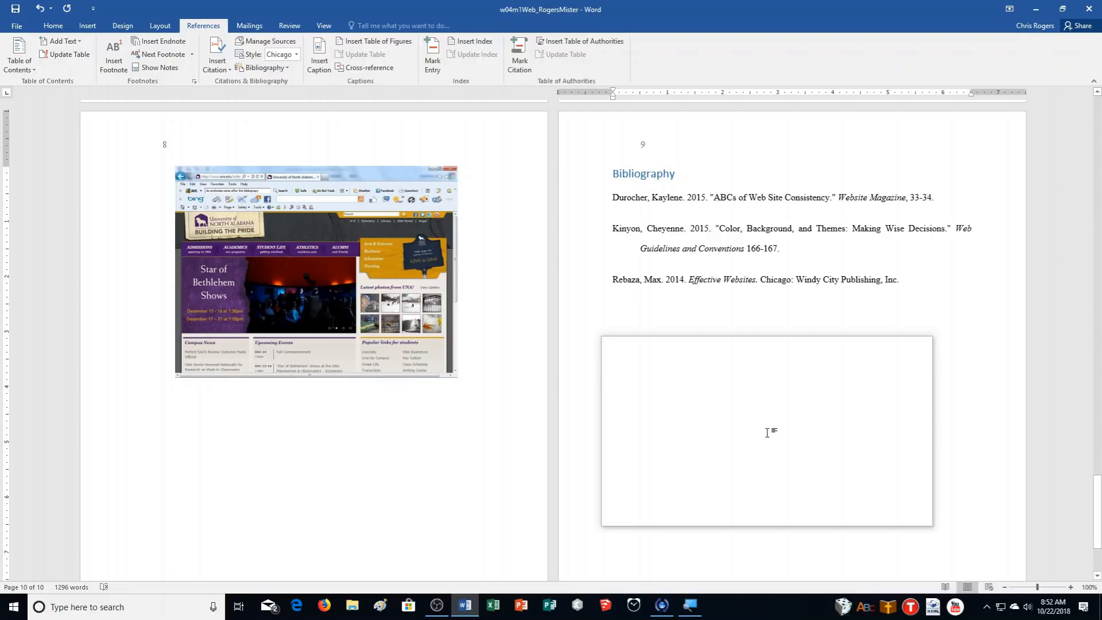
{"action": "left_click", "coordinate": [890, 305]}
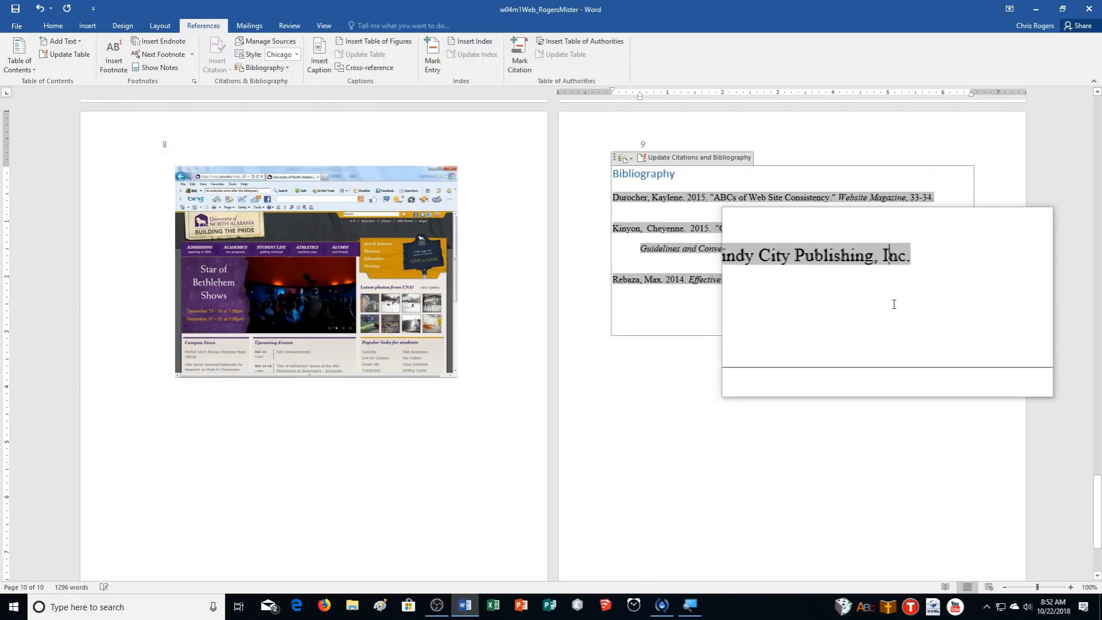
{"action": "left_click_drag", "start_coordinate": [703, 206], "coordinate": [611, 168]}
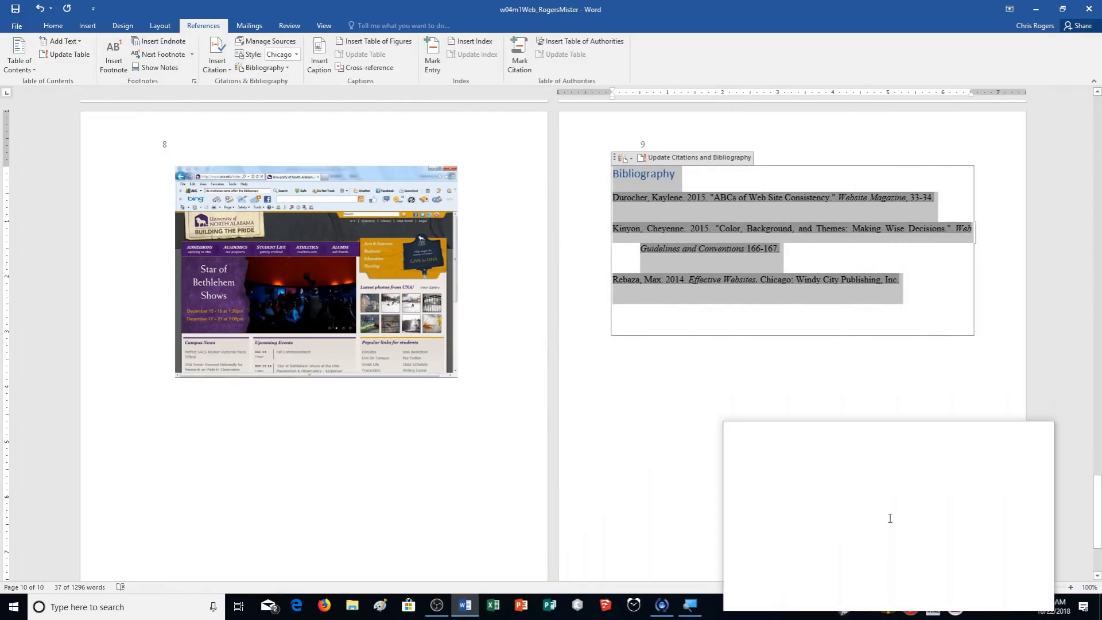
Apply the Heading 2 style to the Bibliography heading and center it.
{"action": "double_click", "coordinate": [643, 175]}
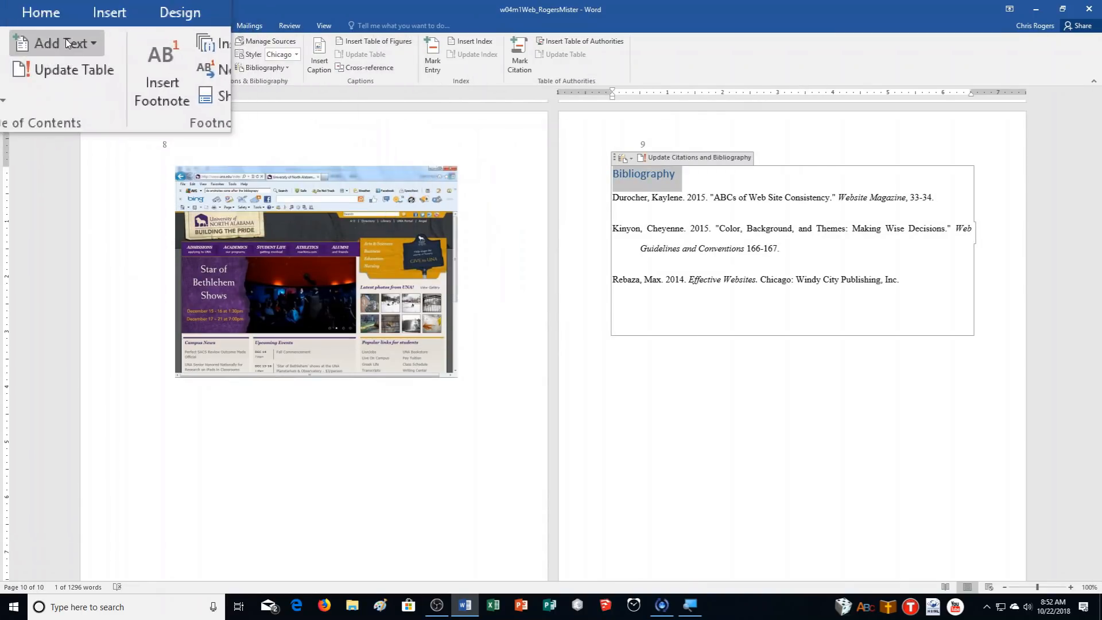
{"action": "left_click", "coordinate": [64, 28]}
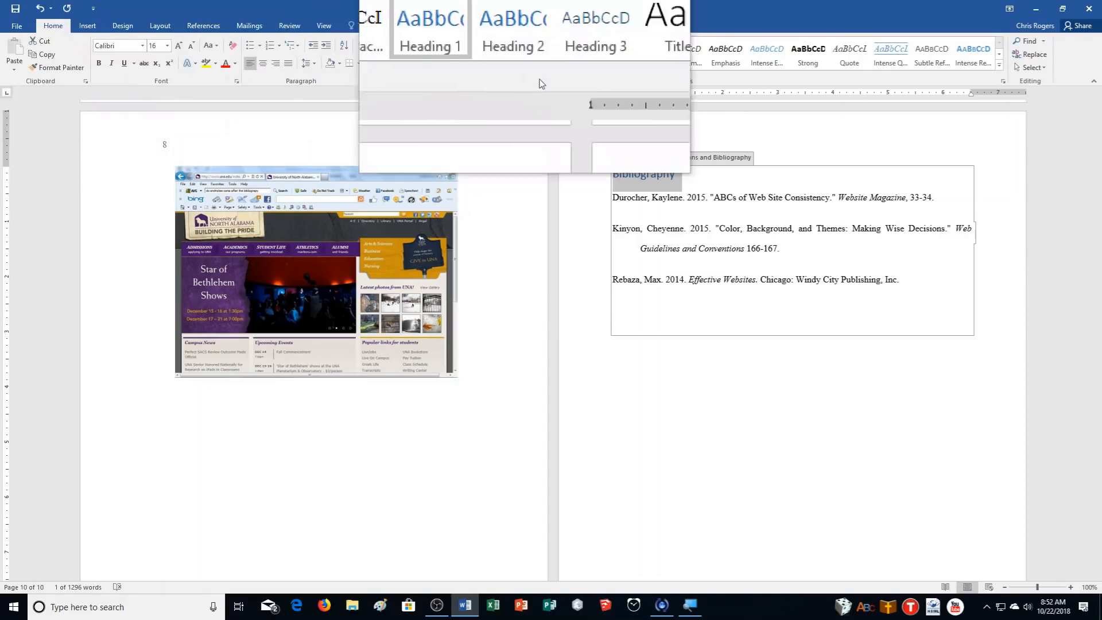
{"action": "left_click", "coordinate": [520, 57]}
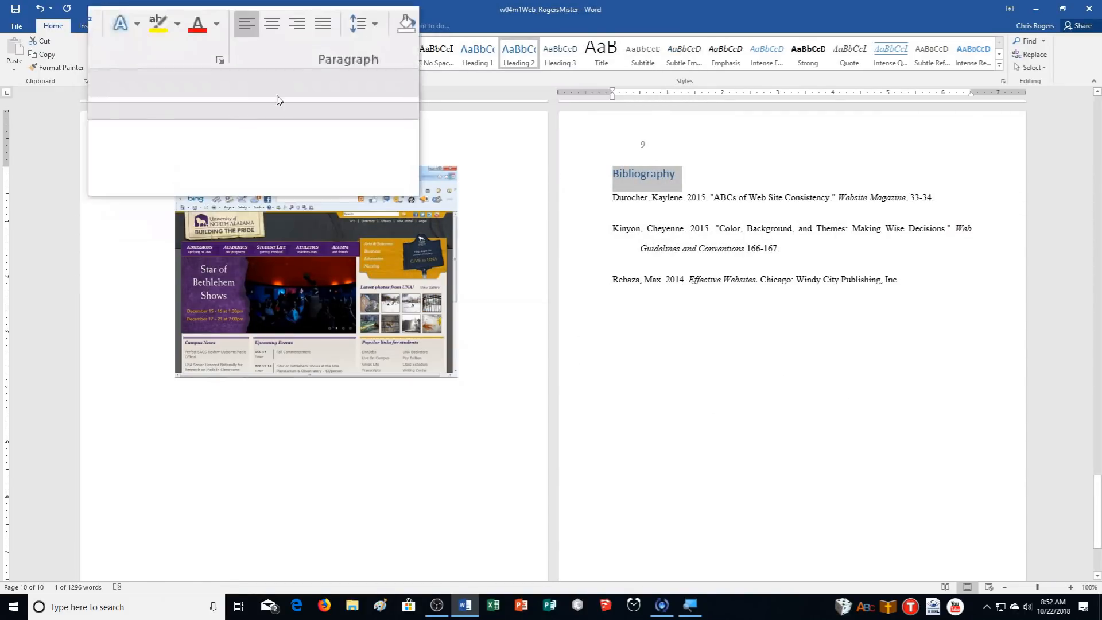
{"action": "left_click", "coordinate": [263, 63]}
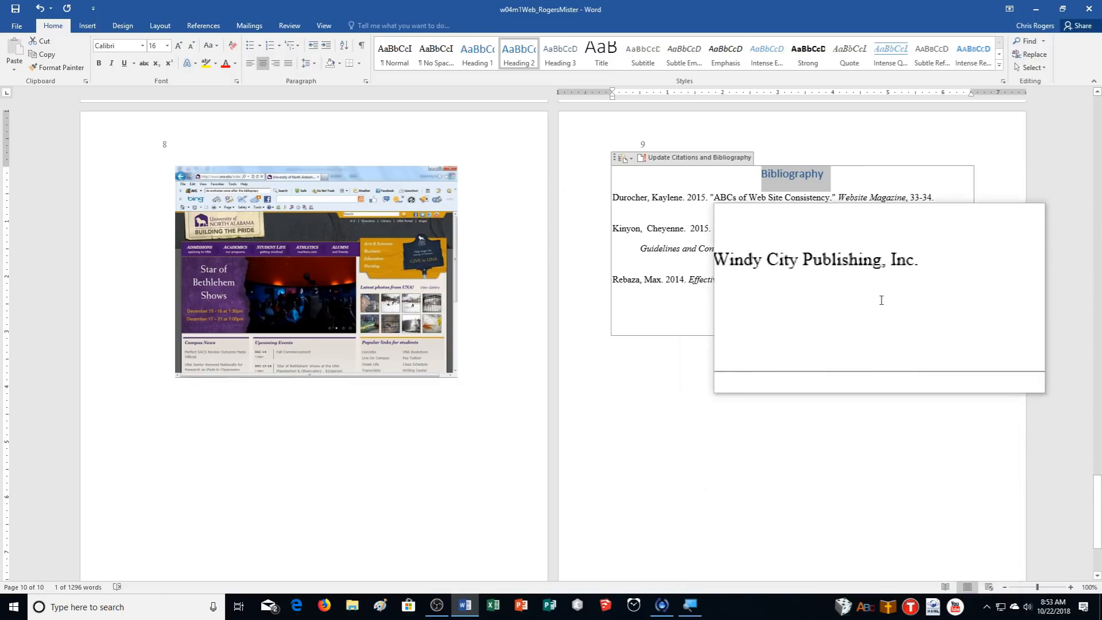
Set all the bibliography entries below the heading to double line spacing.
{"action": "left_click_drag", "start_coordinate": [926, 296], "coordinate": [598, 186]}
{"action": "left_click", "coordinate": [768, 226]}
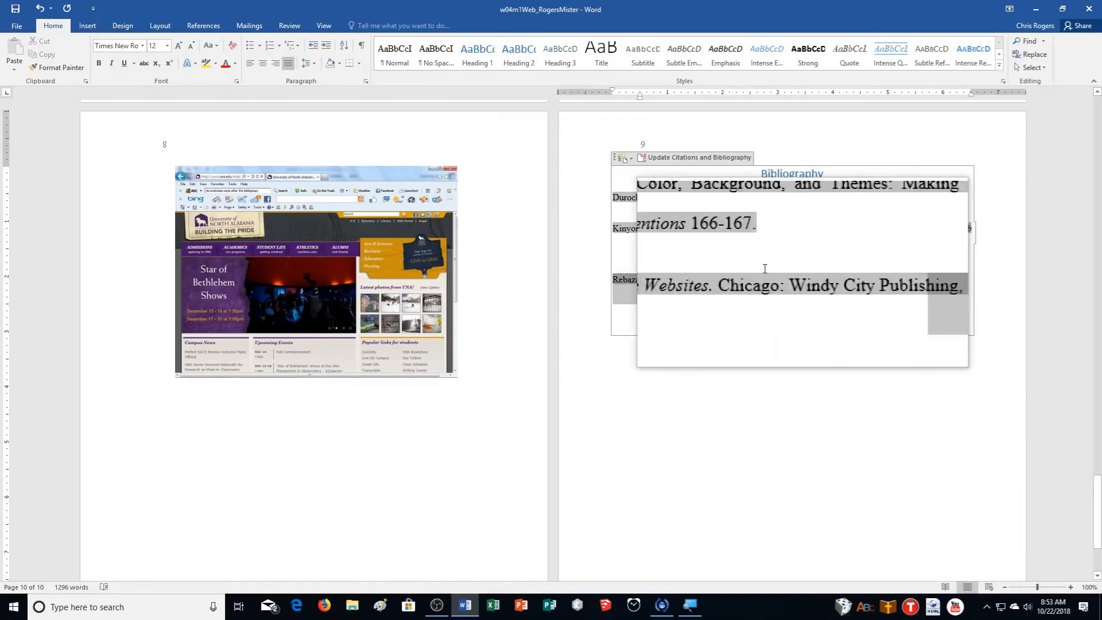
{"action": "left_click_drag", "start_coordinate": [676, 237], "coordinate": [616, 206]}
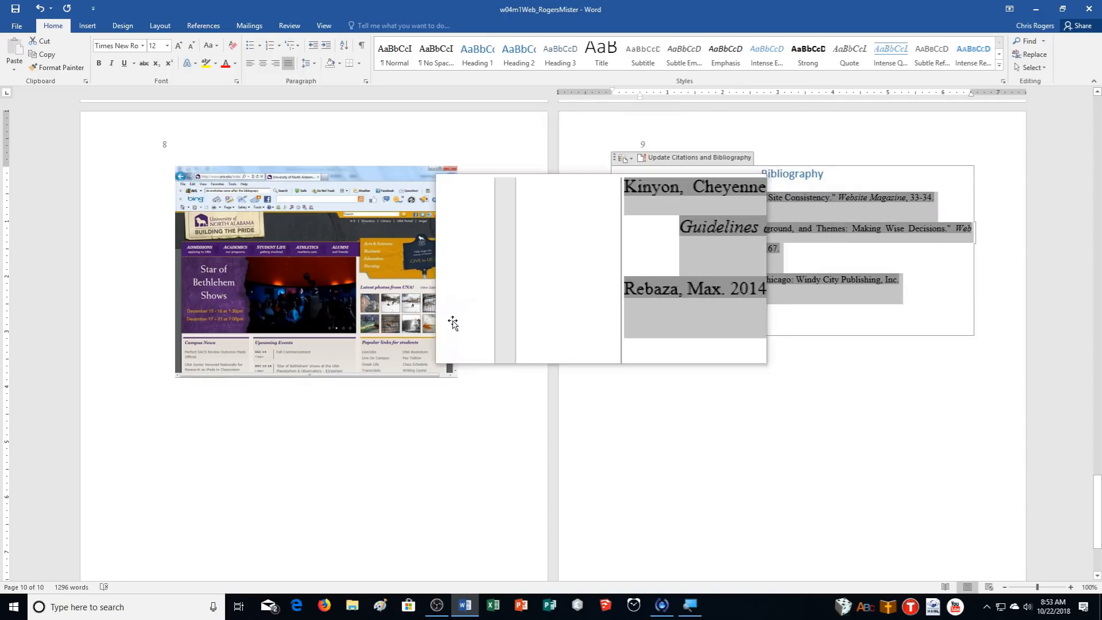
{"action": "left_click", "coordinate": [305, 63]}
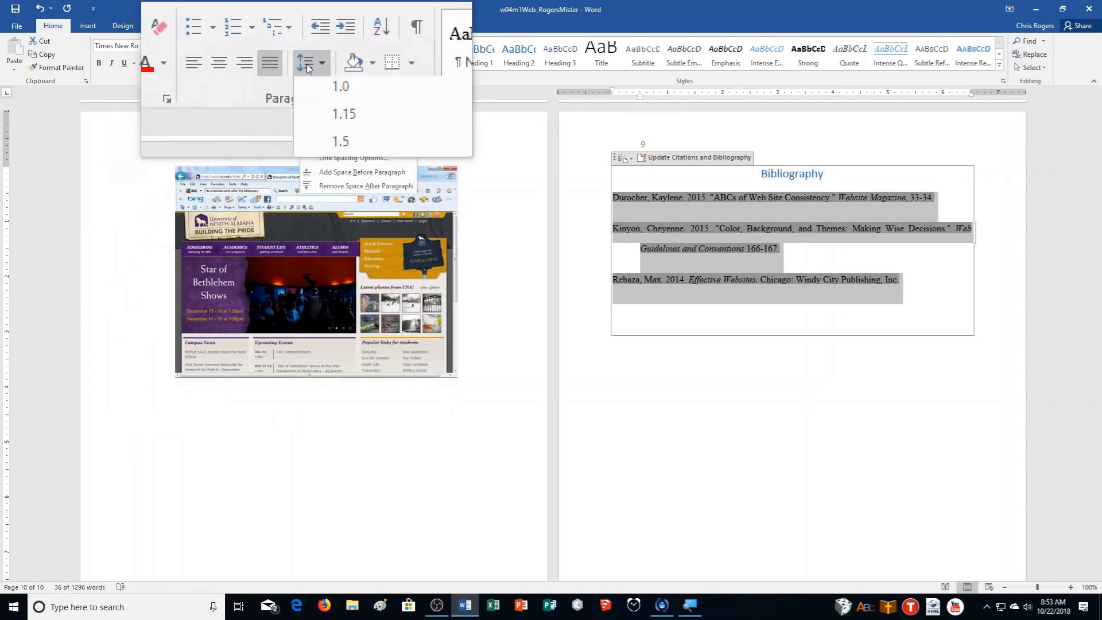
{"action": "left_click", "coordinate": [319, 121]}
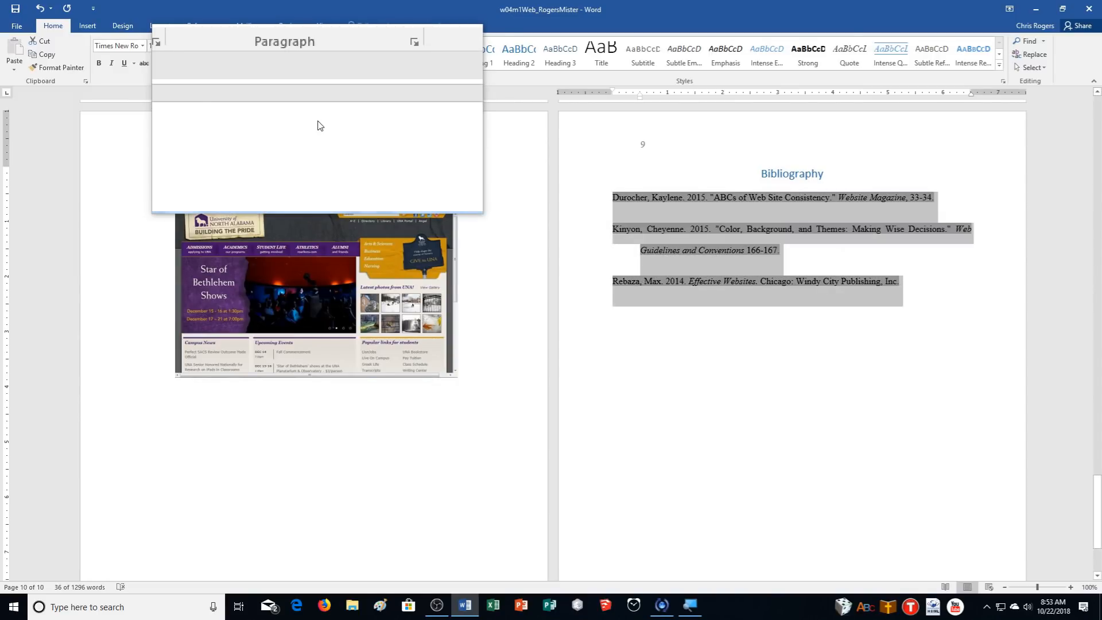
Set the spacing after the selected bibliography entries to 0 pt.
{"action": "left_click", "coordinate": [162, 25]}
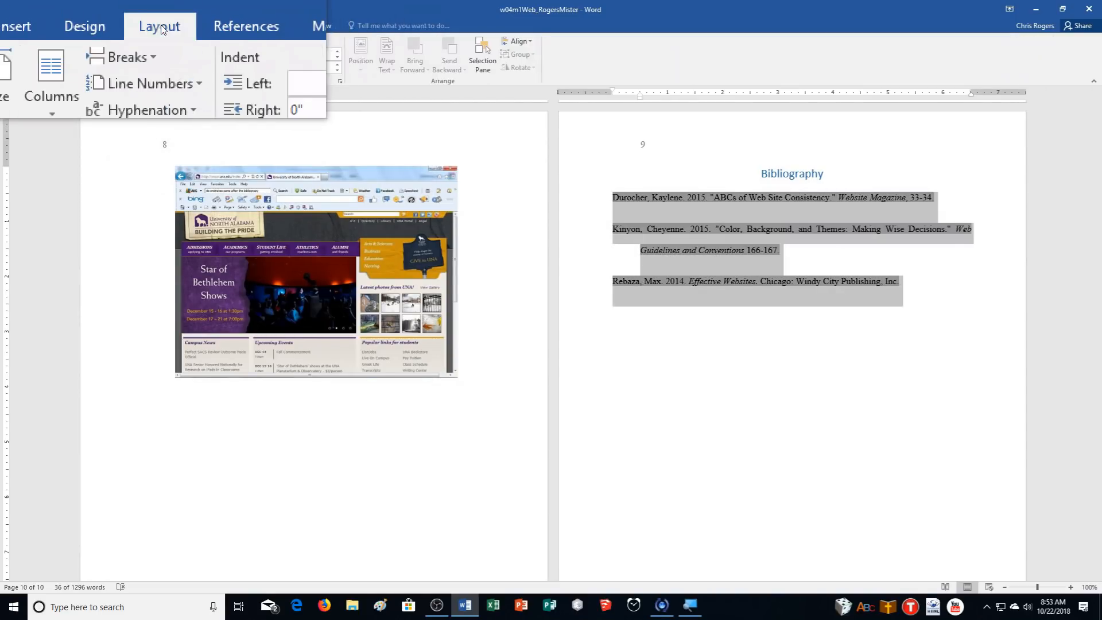
{"action": "left_click", "coordinate": [335, 71]}
{"action": "left_click", "coordinate": [335, 71]}
{"action": "left_click", "coordinate": [335, 71]}
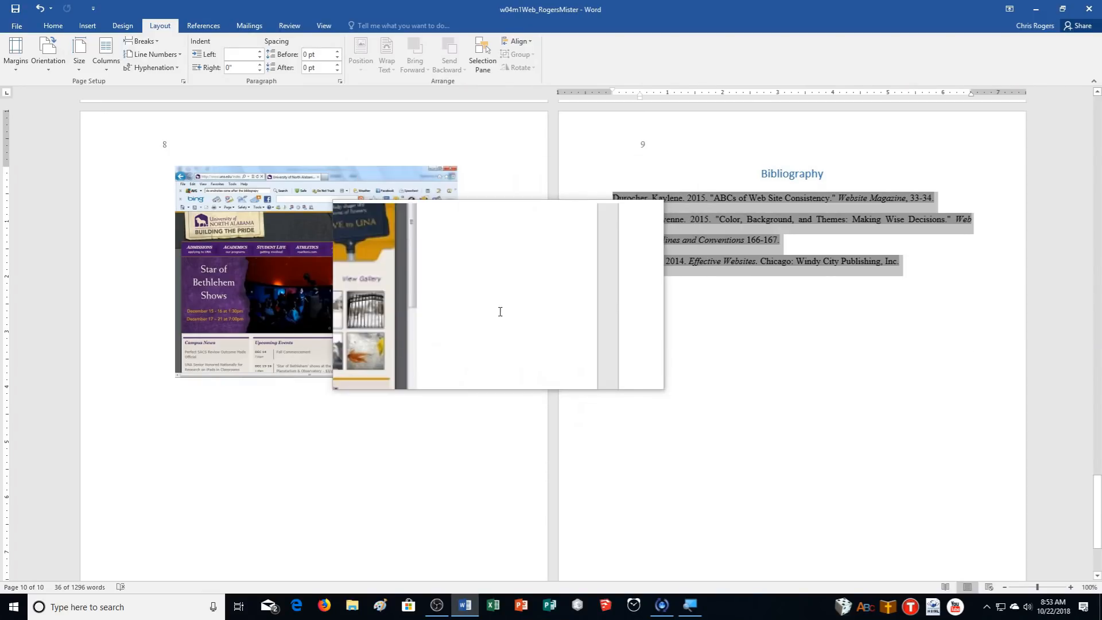
Find "web" in the document and mark all occurrences of "Web" as index entries, starting from the opening paragraph on page 2.
{"action": "left_click", "coordinate": [204, 26]}
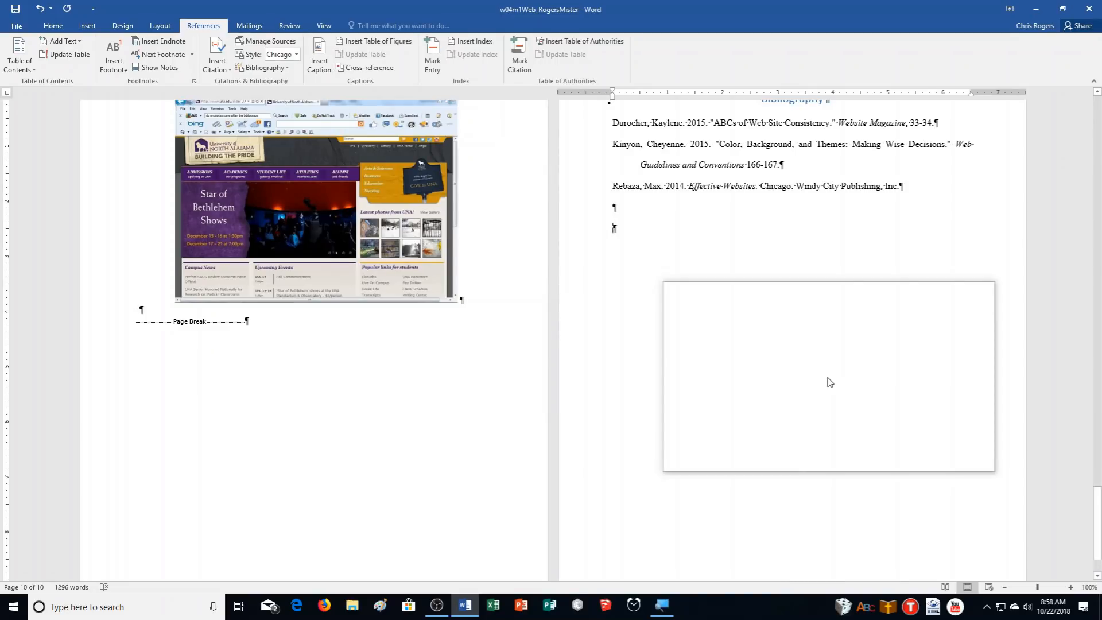
{"action": "key", "text": "ctrl+f"}
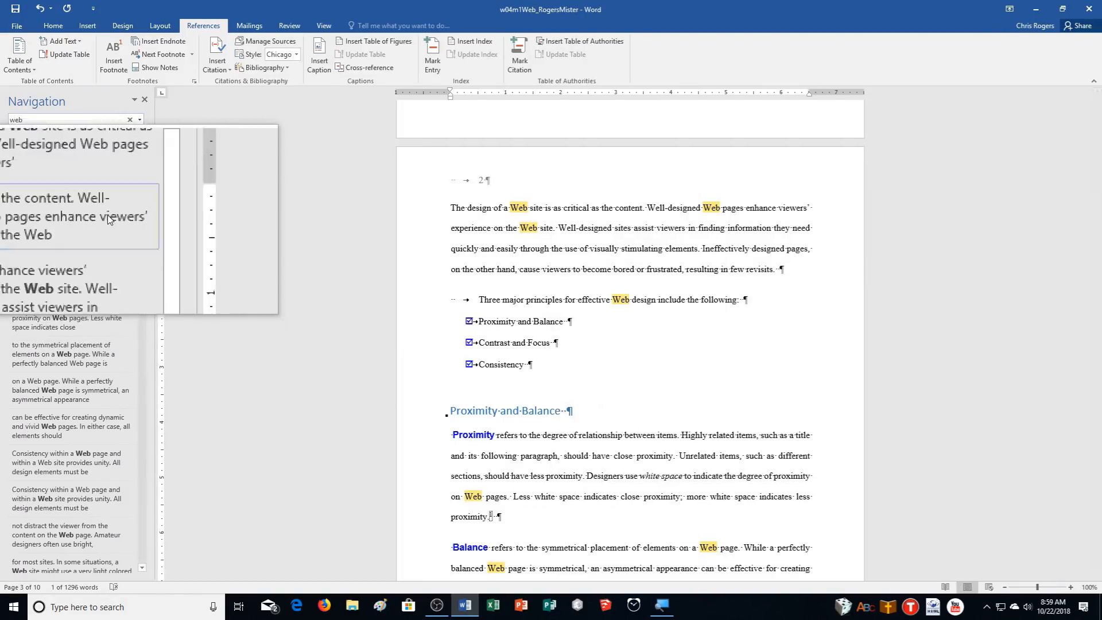
{"action": "left_click", "coordinate": [49, 183]}
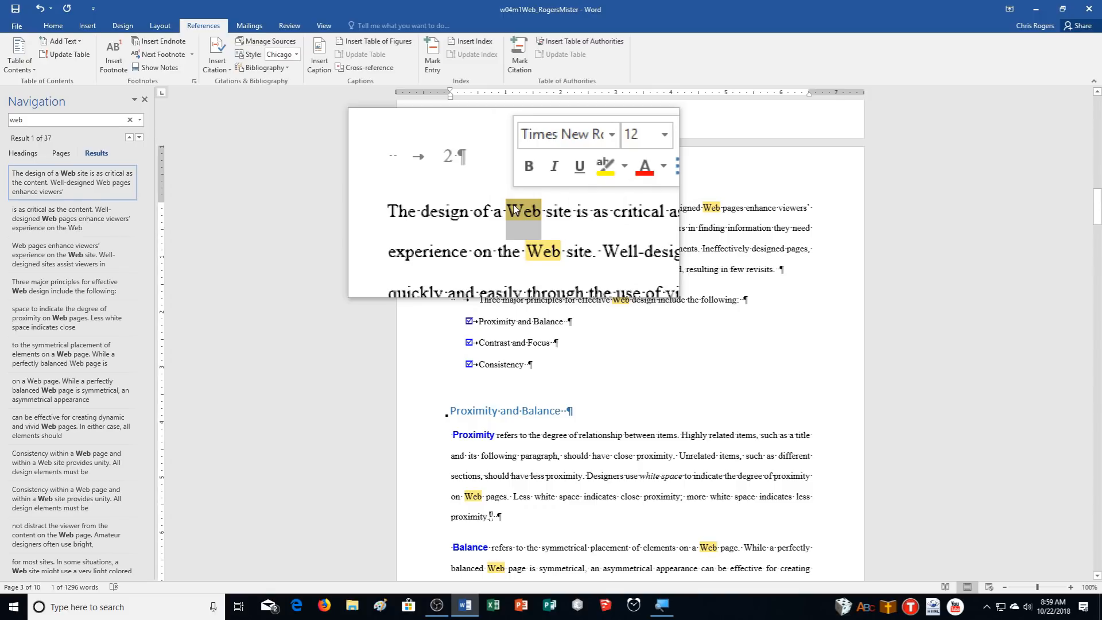
{"action": "left_click", "coordinate": [432, 57]}
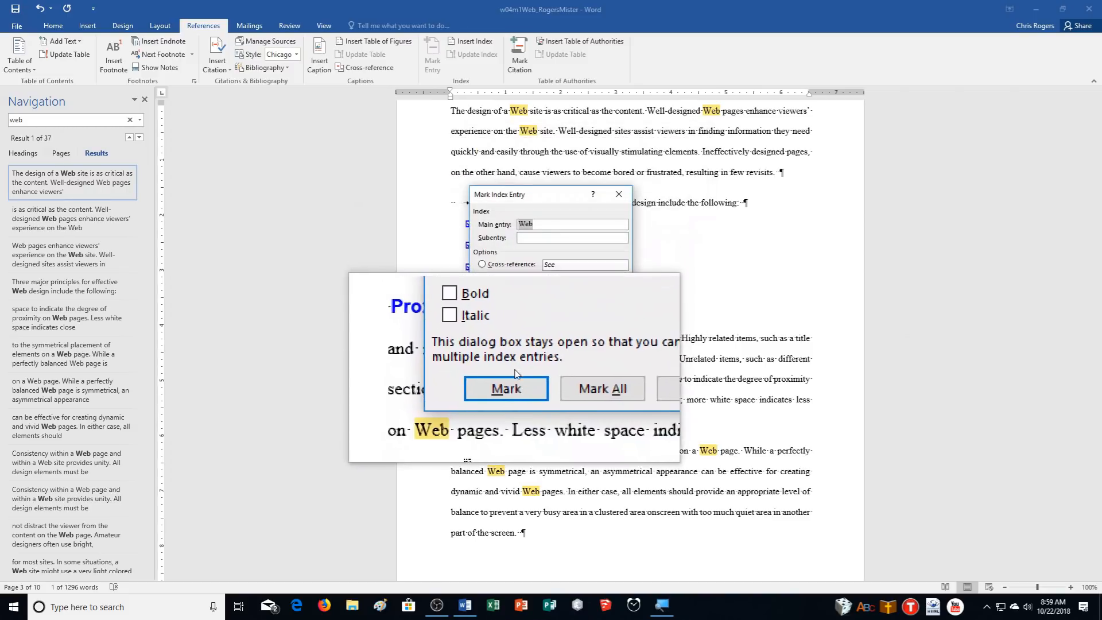
{"action": "left_click", "coordinate": [557, 380]}
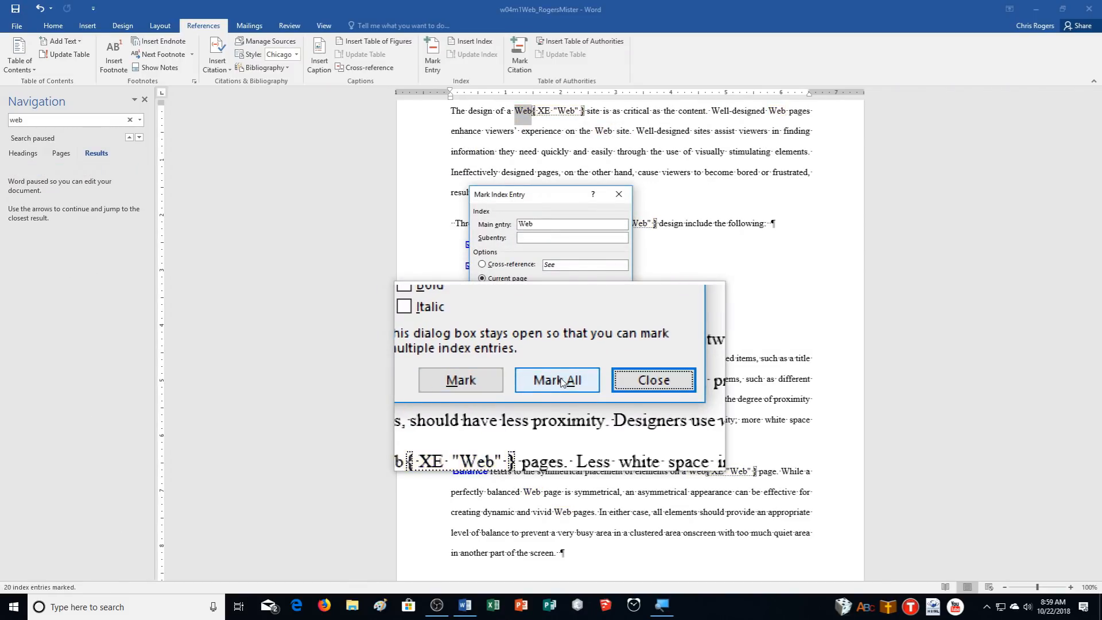
{"action": "left_click", "coordinate": [605, 380]}
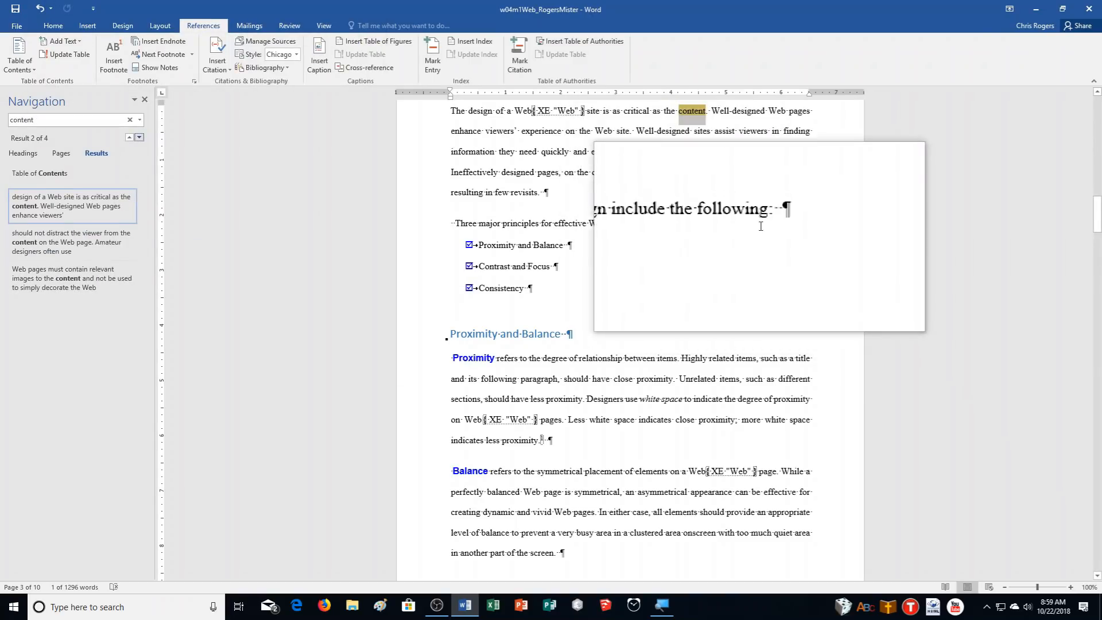
Mark all occurrences of "content" as index entries, using the word in the first sentence of page 2.
{"action": "left_click", "coordinate": [699, 115]}
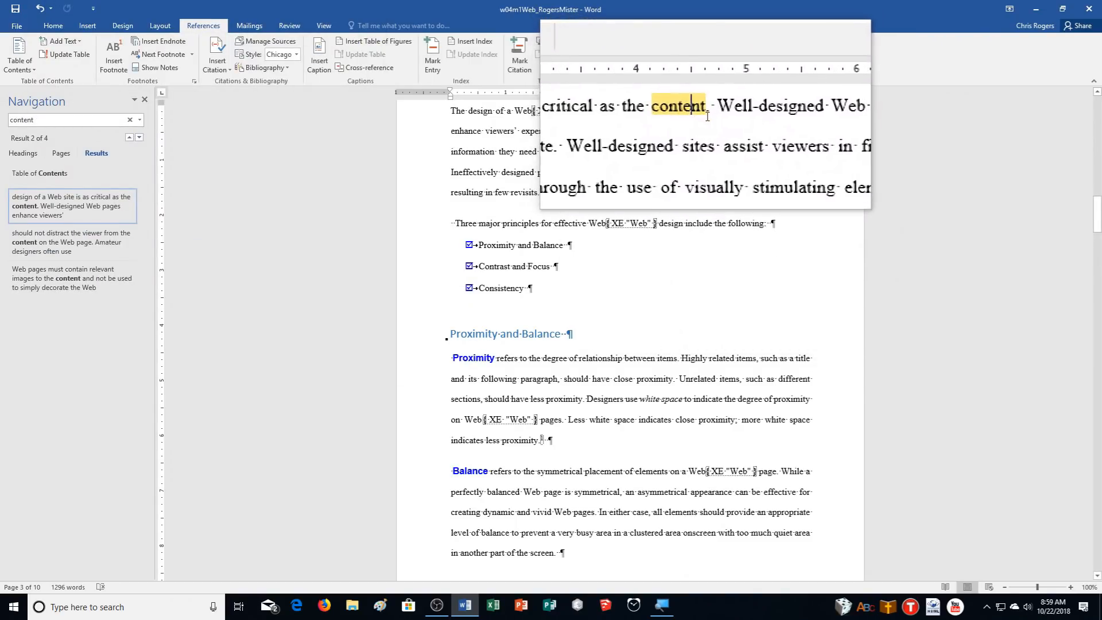
{"action": "left_click_drag", "start_coordinate": [707, 113], "coordinate": [681, 115]}
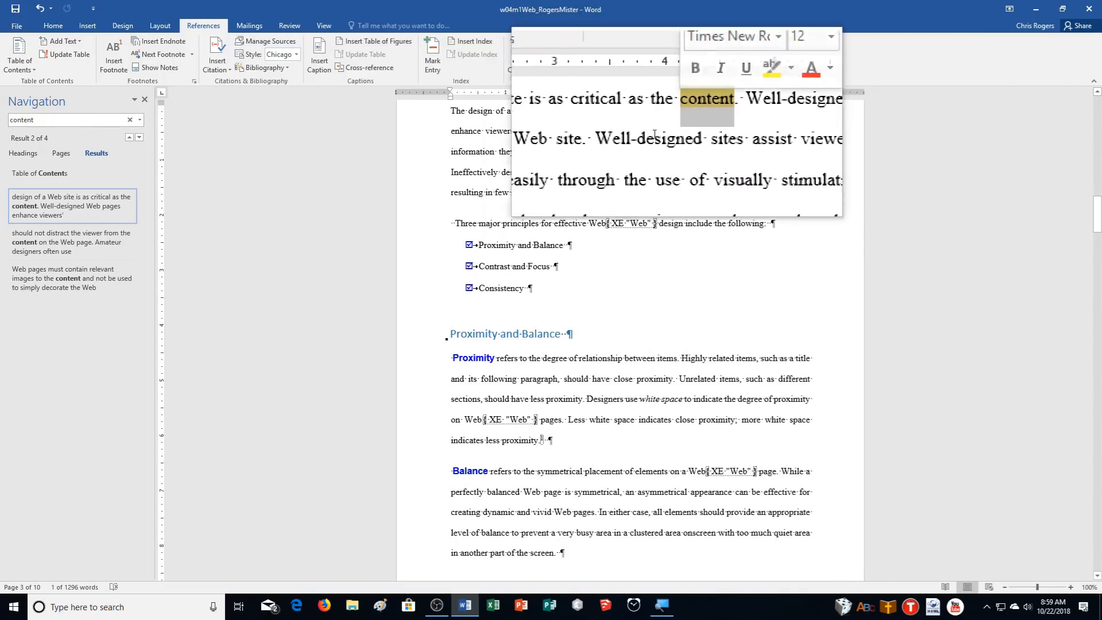
{"action": "left_click", "coordinate": [432, 64]}
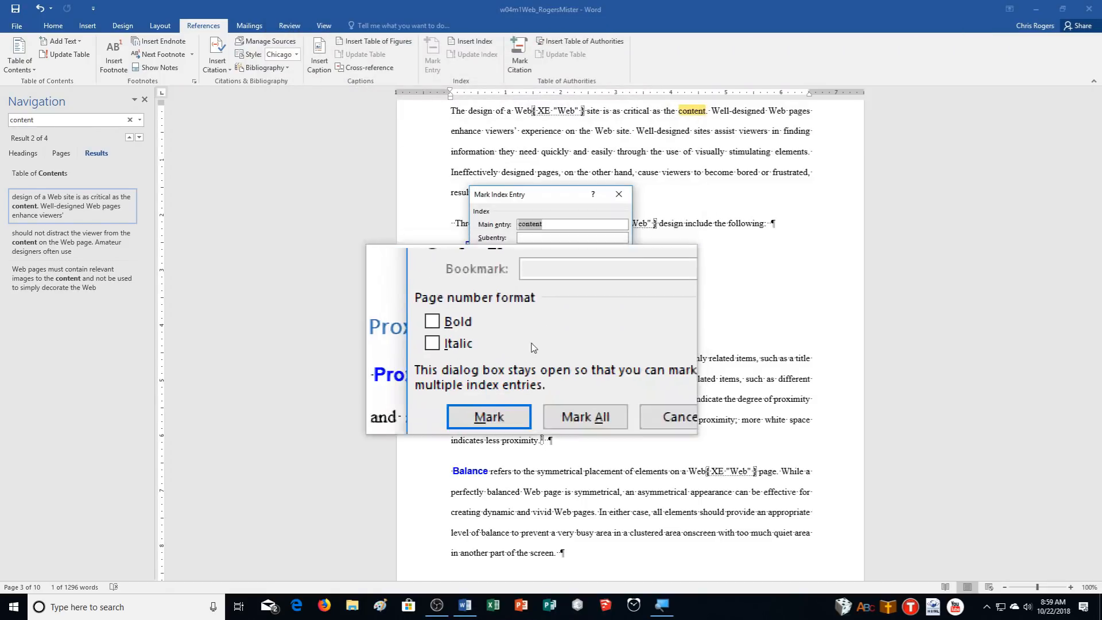
{"action": "left_click", "coordinate": [574, 383]}
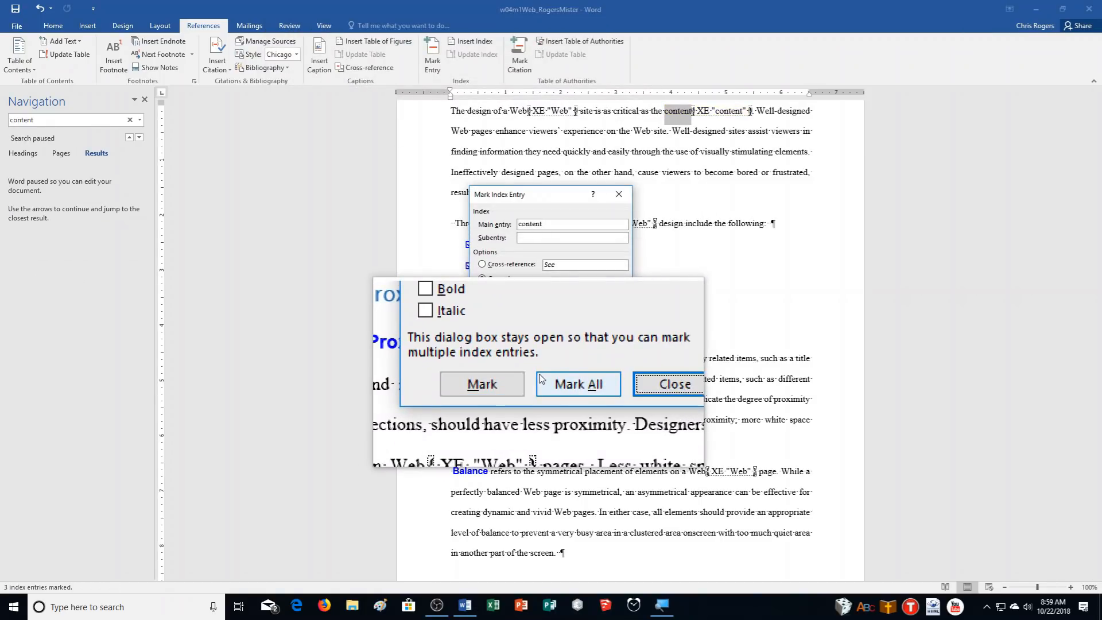
{"action": "left_click", "coordinate": [606, 380]}
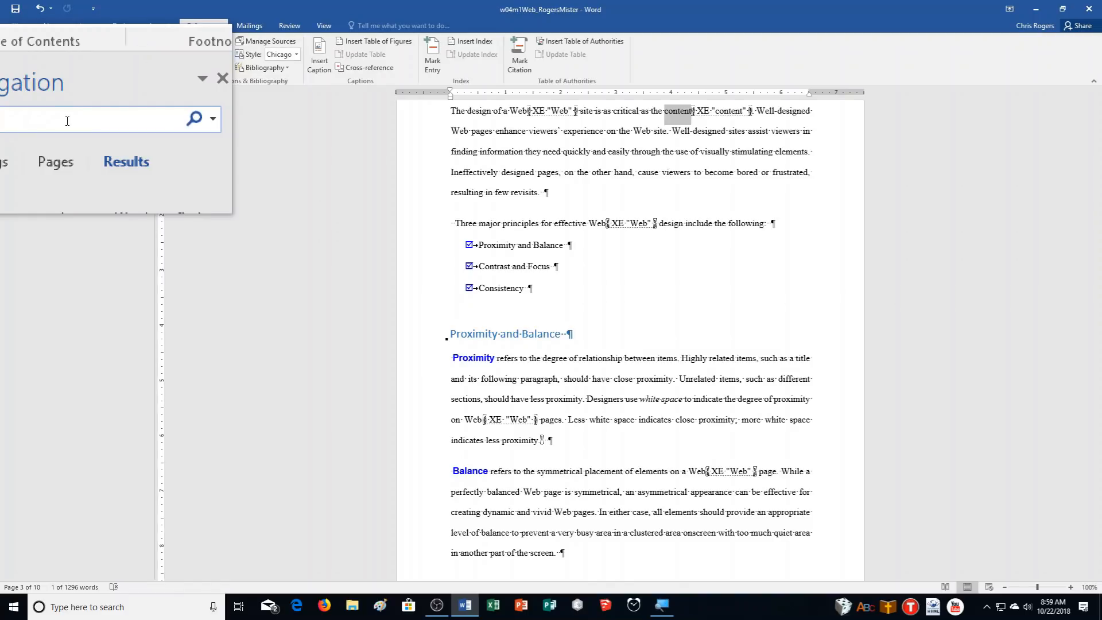
Find "site", mark all its occurrences as index entries from the first sentence of page 2, and close the search.
{"action": "type", "text": "site"}
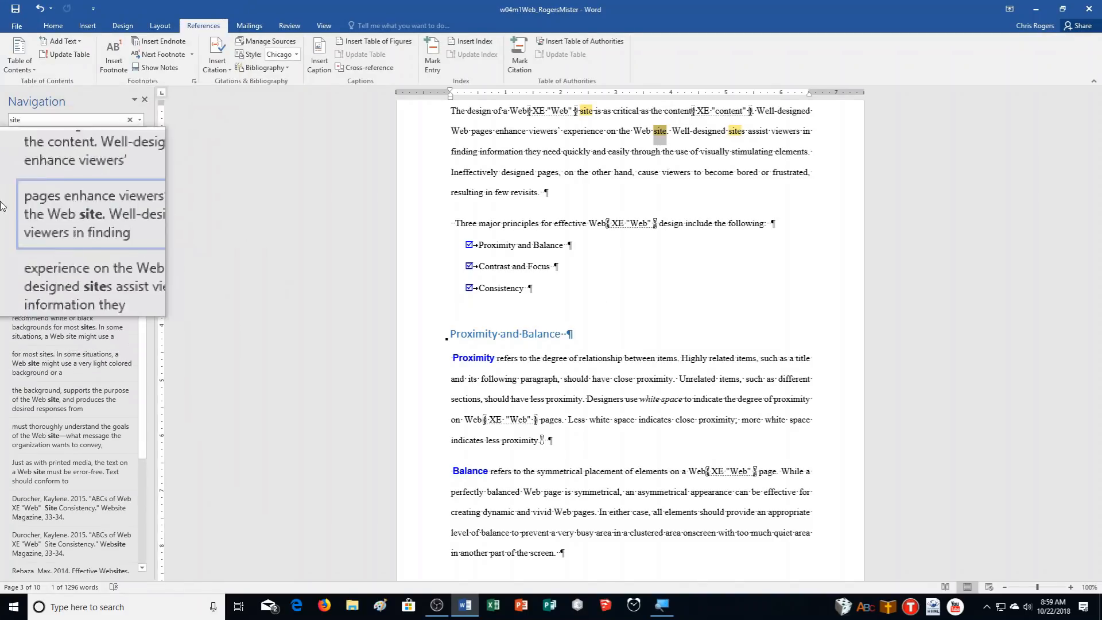
{"action": "left_click", "coordinate": [16, 183]}
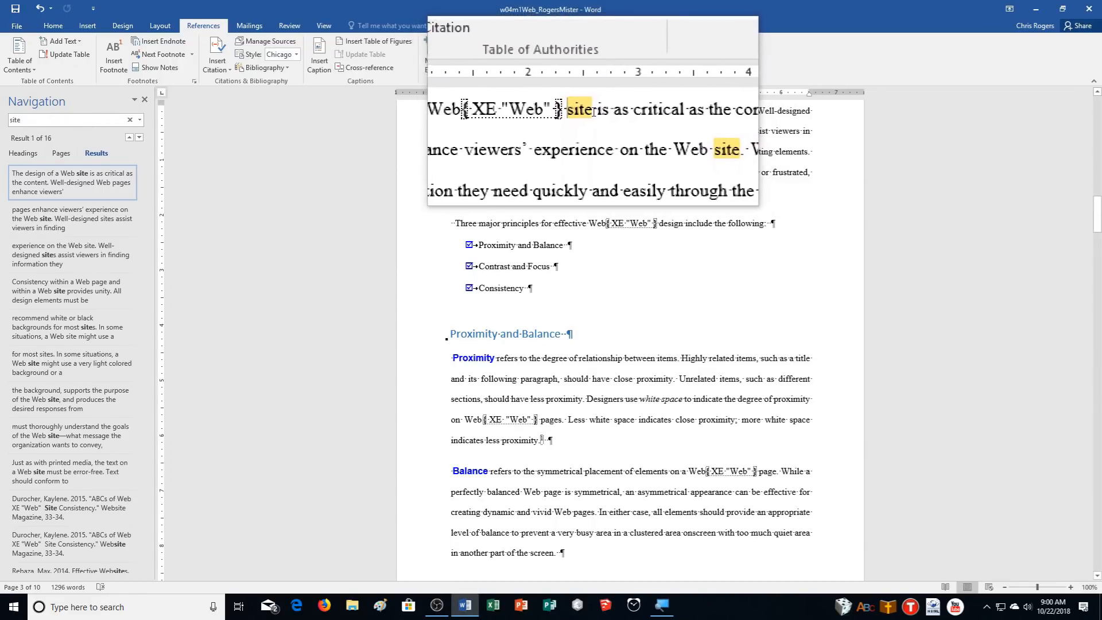
{"action": "double_click", "coordinate": [586, 110]}
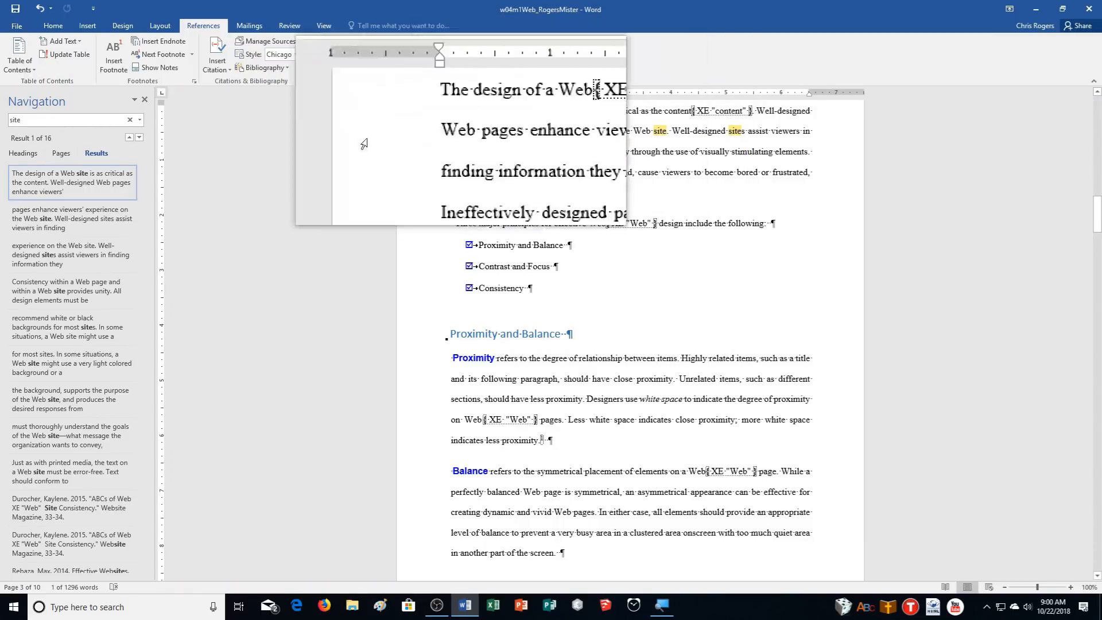
{"action": "left_click", "coordinate": [432, 63]}
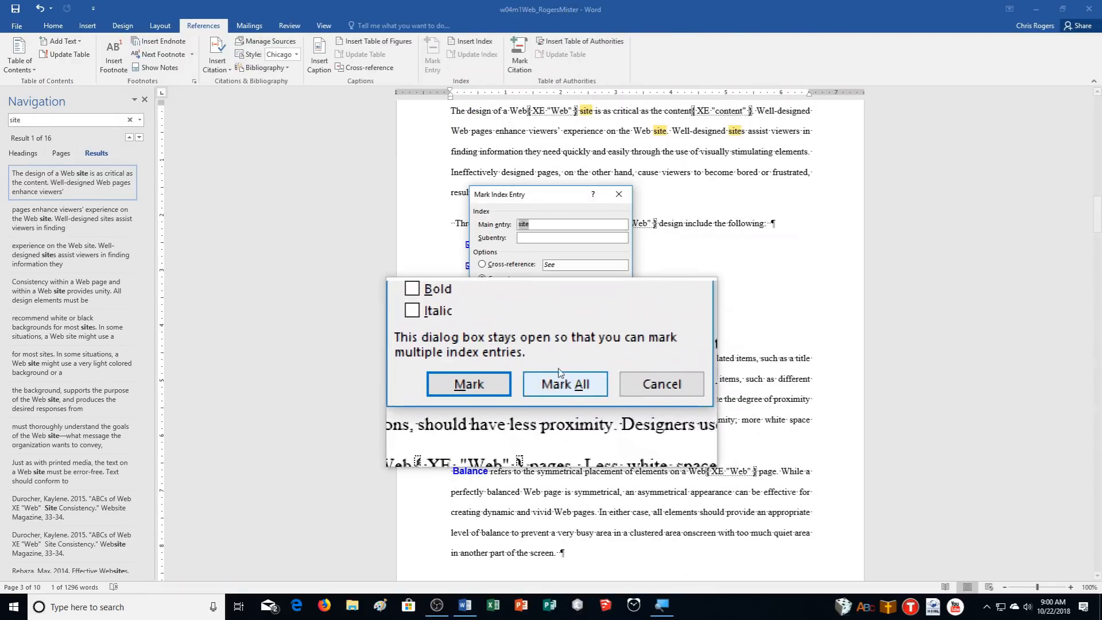
{"action": "left_click", "coordinate": [558, 379]}
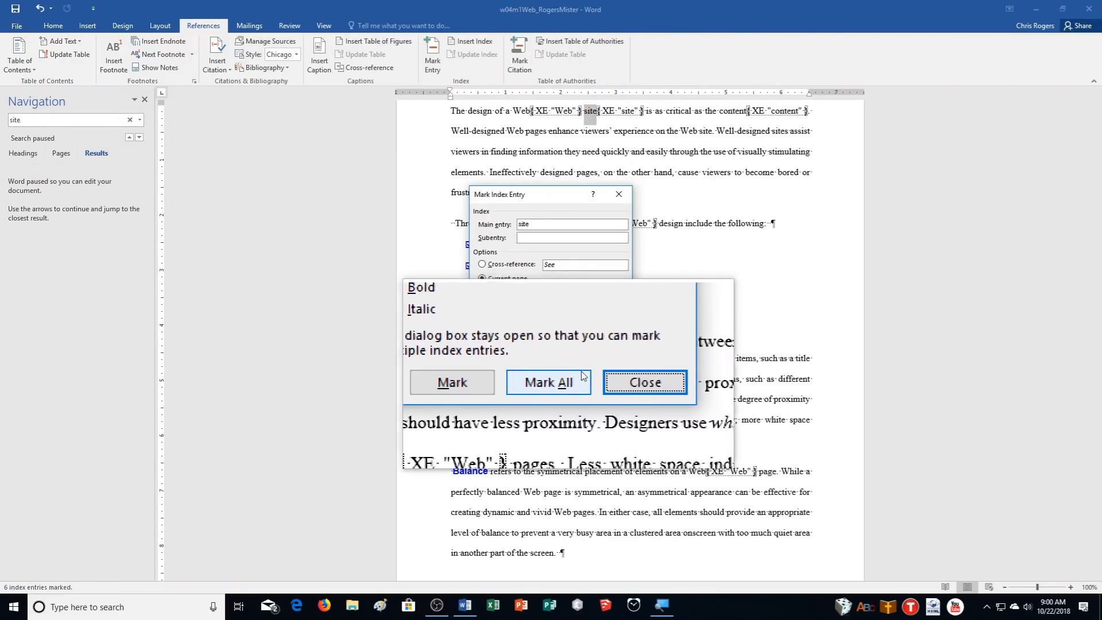
{"action": "left_click", "coordinate": [607, 381]}
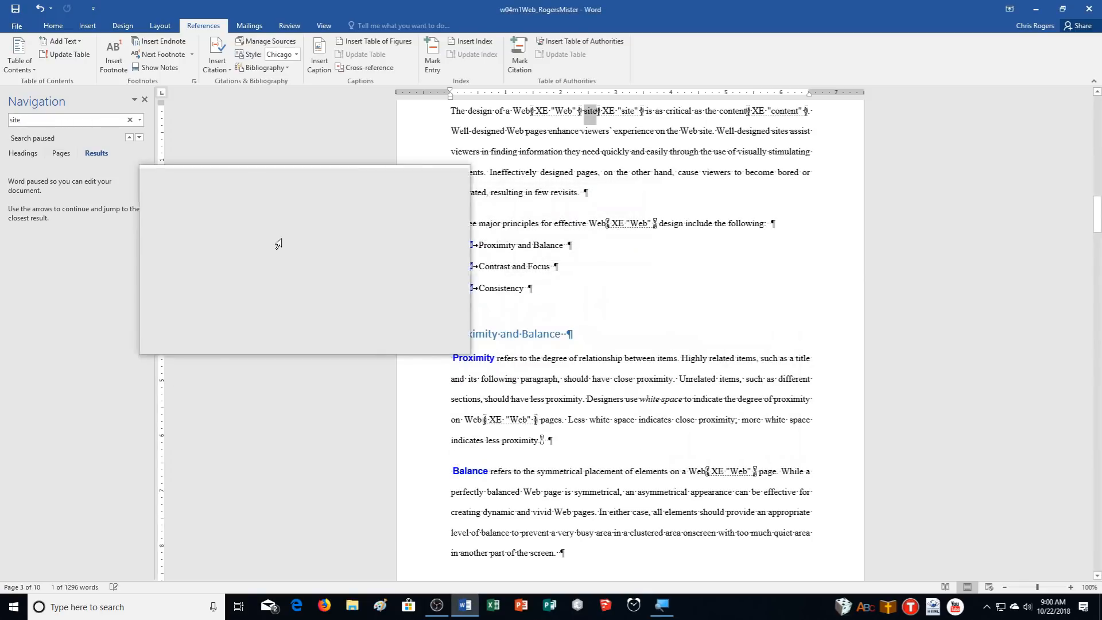
{"action": "left_click", "coordinate": [143, 99]}
Add a blank page at the very end of the document, after the bibliography.
{"action": "scroll", "coordinate": [631, 373], "scroll_direction": "up", "scroll_amount": 5}
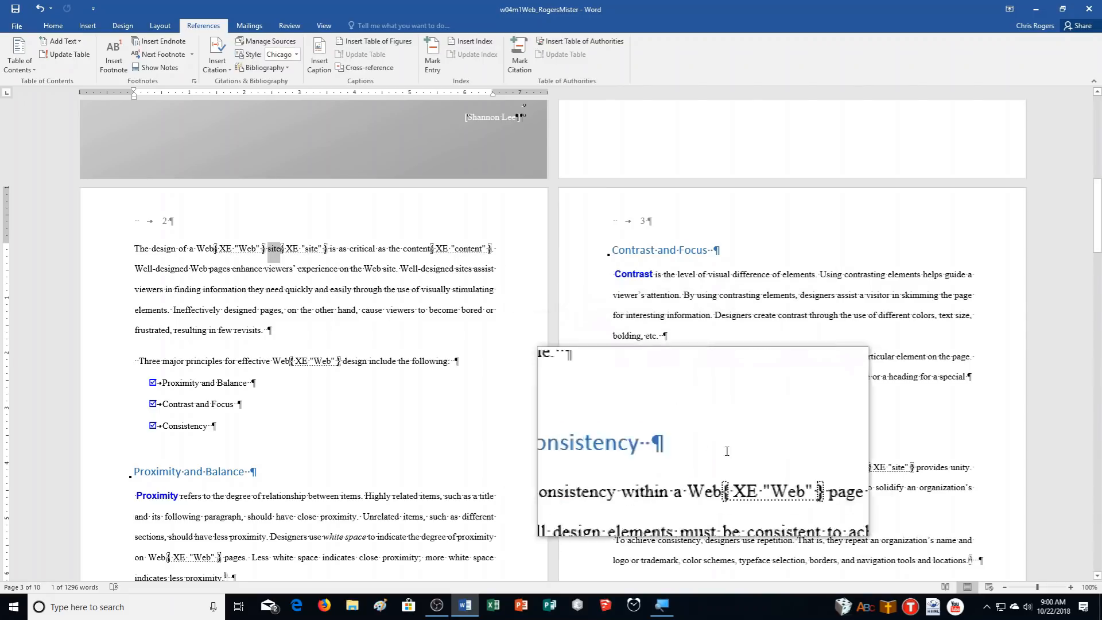
{"action": "scroll", "coordinate": [803, 345], "scroll_direction": "down", "scroll_amount": 6}
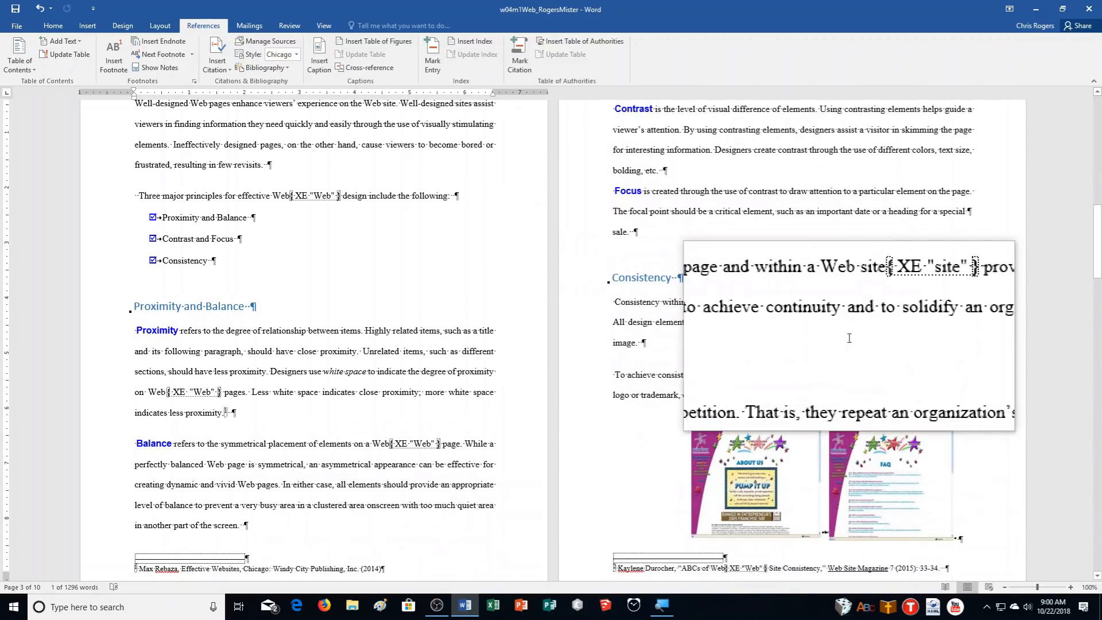
{"action": "key", "text": "ctrl+End"}
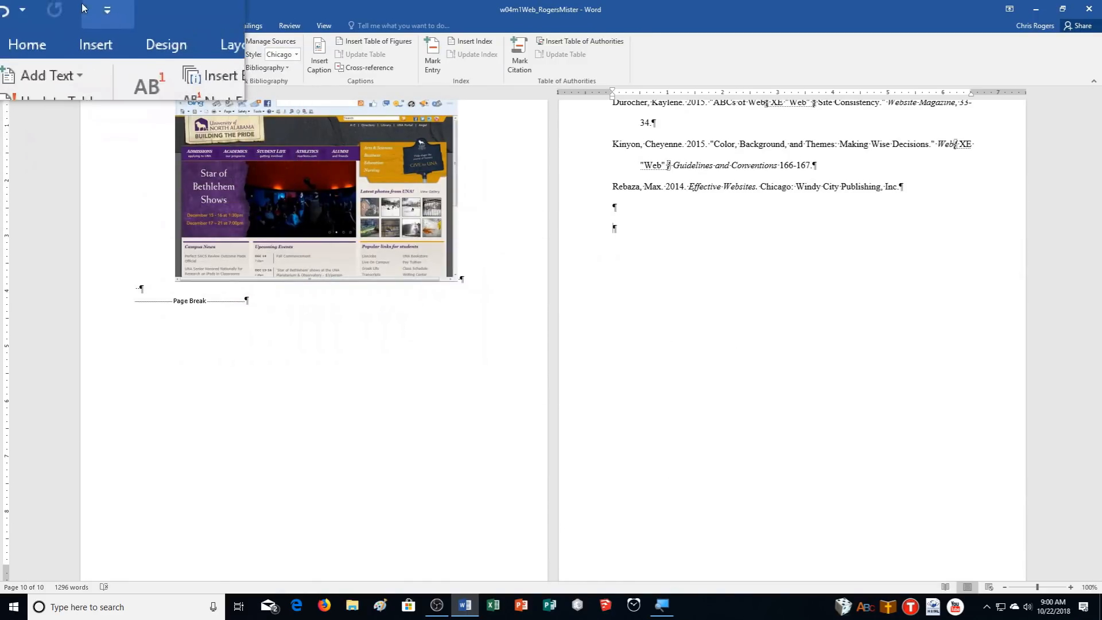
{"action": "left_click", "coordinate": [88, 28]}
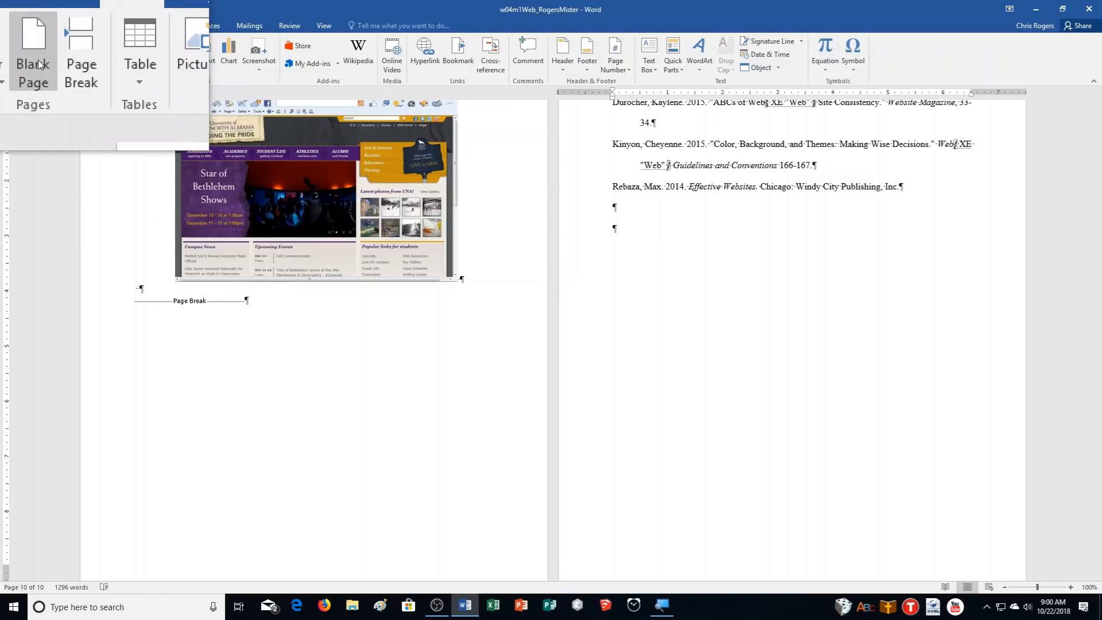
{"action": "left_click", "coordinate": [41, 60]}
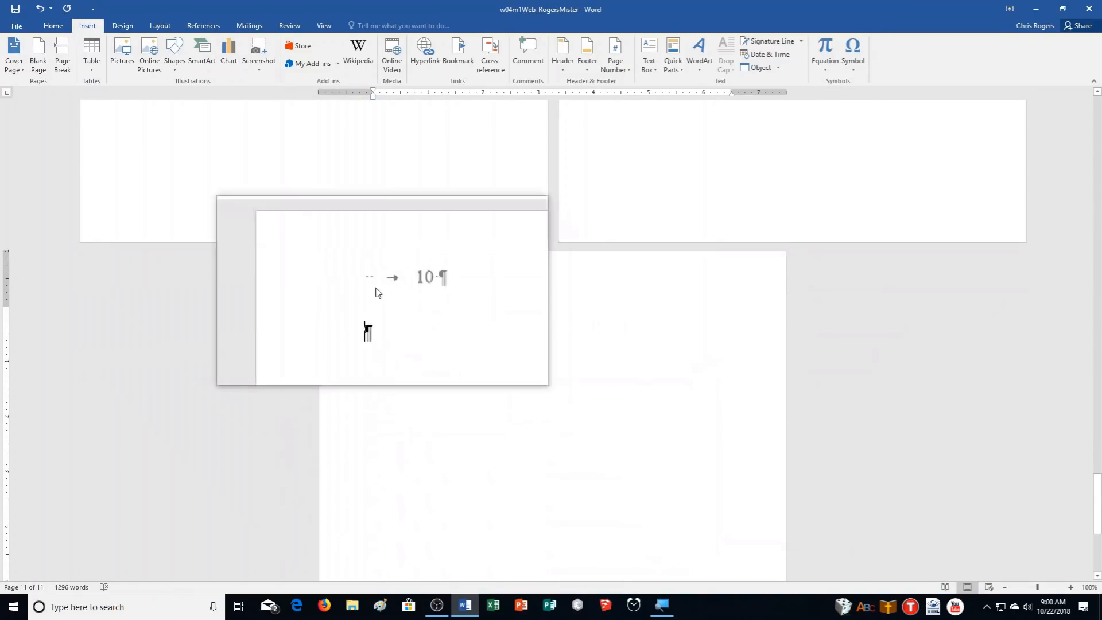
Insert an index on the blank last page using the Formal format with right-aligned page numbers and two columns.
{"action": "left_click", "coordinate": [198, 27]}
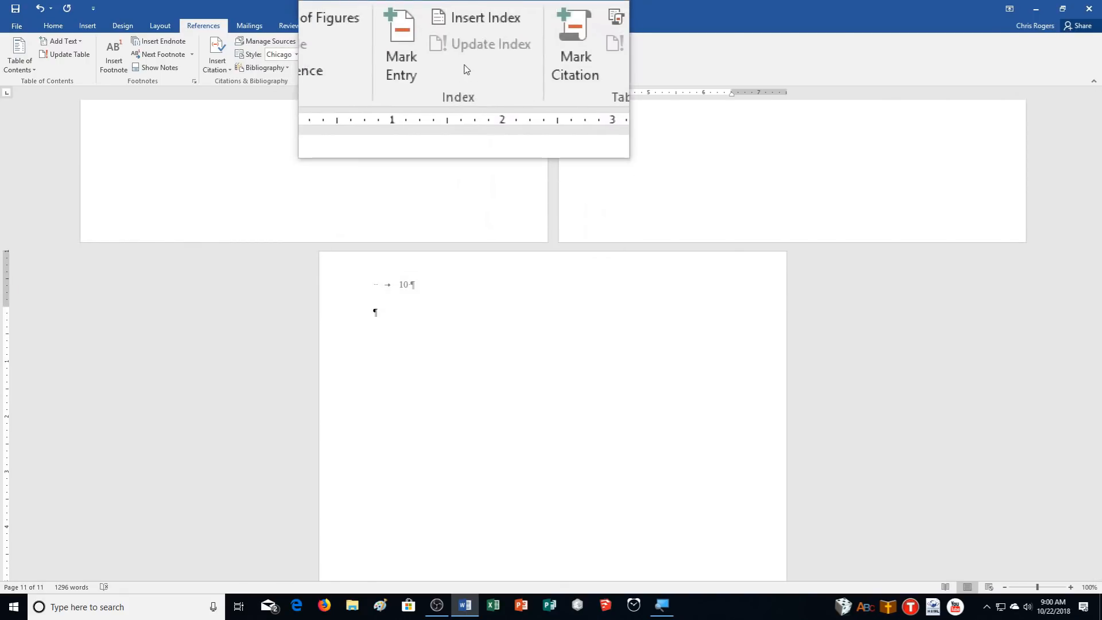
{"action": "left_click", "coordinate": [473, 49]}
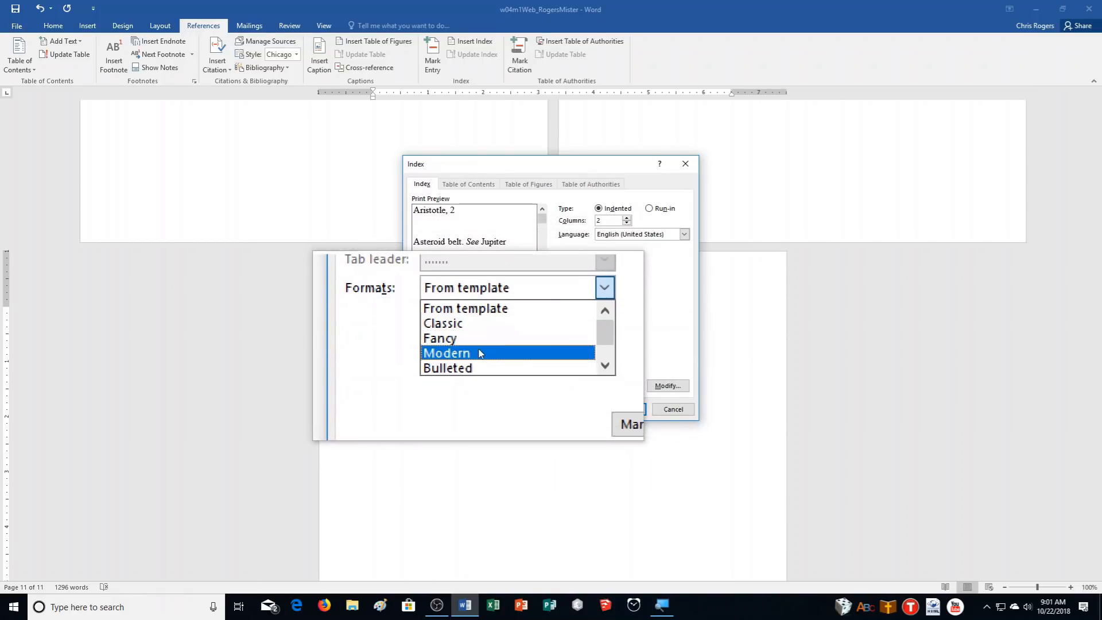
{"action": "left_click", "coordinate": [481, 352]}
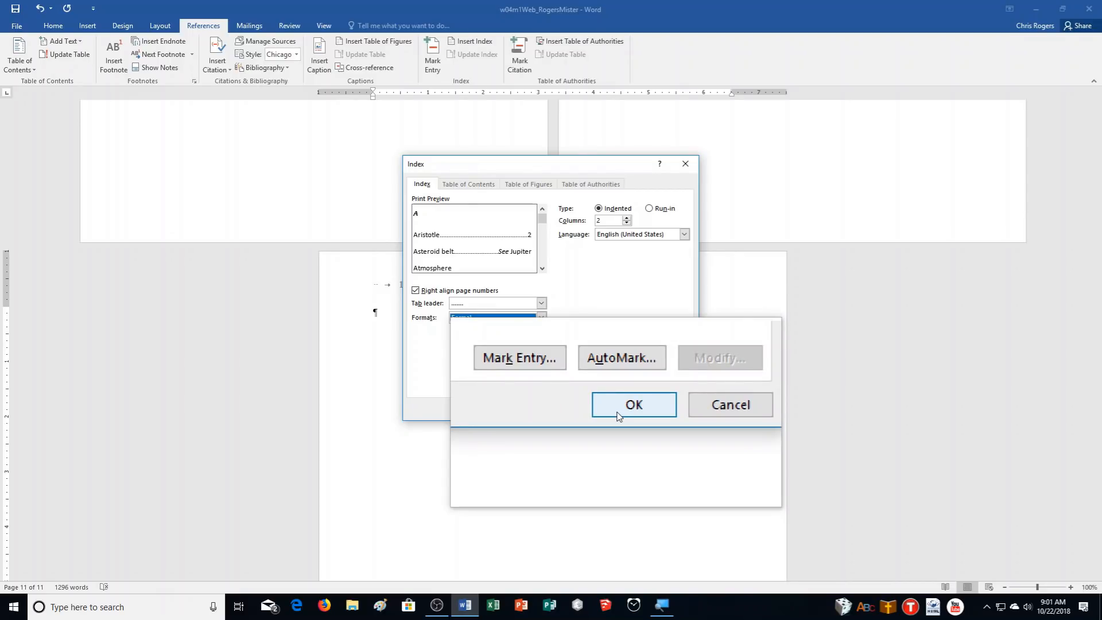
{"action": "left_click", "coordinate": [617, 413]}
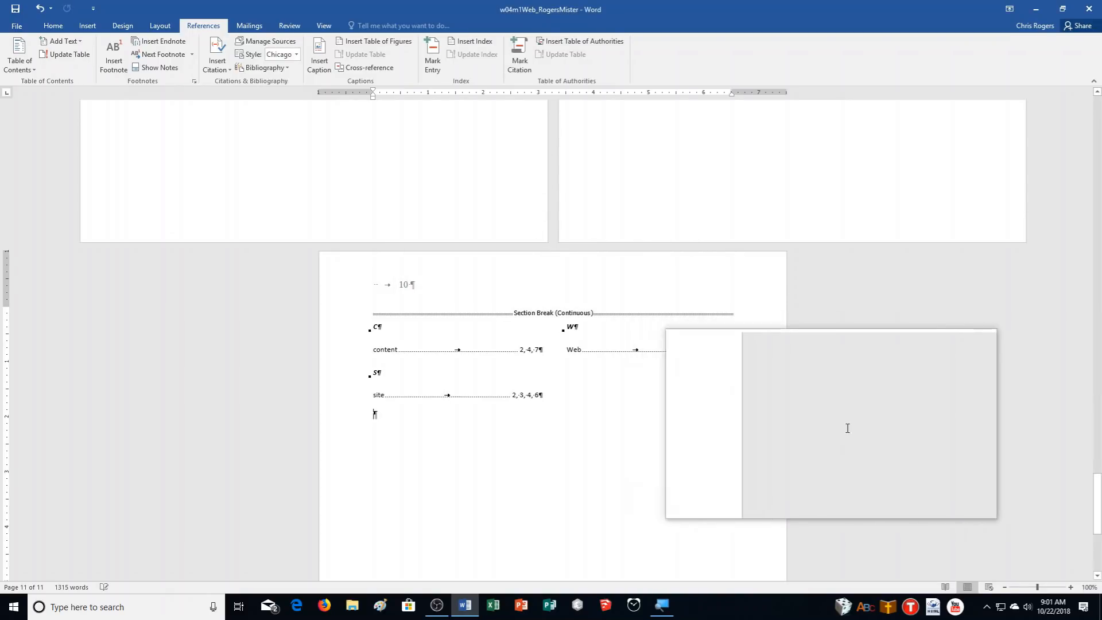
{"action": "scroll", "coordinate": [935, 432], "scroll_direction": "down", "scroll_amount": 1}
{"action": "scroll", "coordinate": [936, 432], "scroll_direction": "down", "scroll_amount": 1}
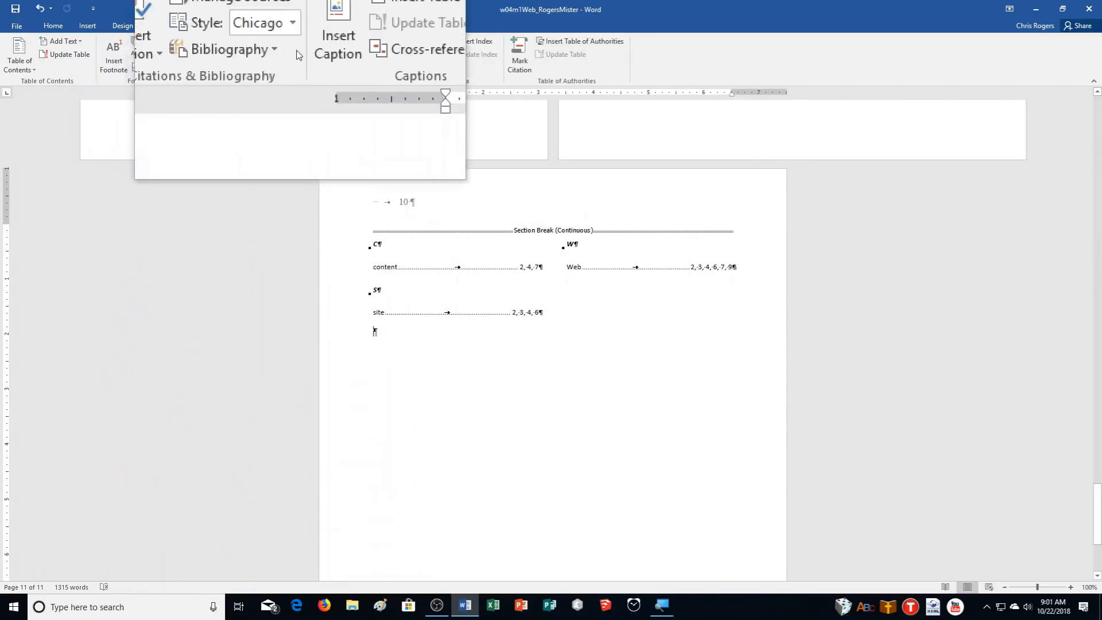
Turn on Track Changes for the document without locking the tracking.
{"action": "left_click", "coordinate": [289, 25]}
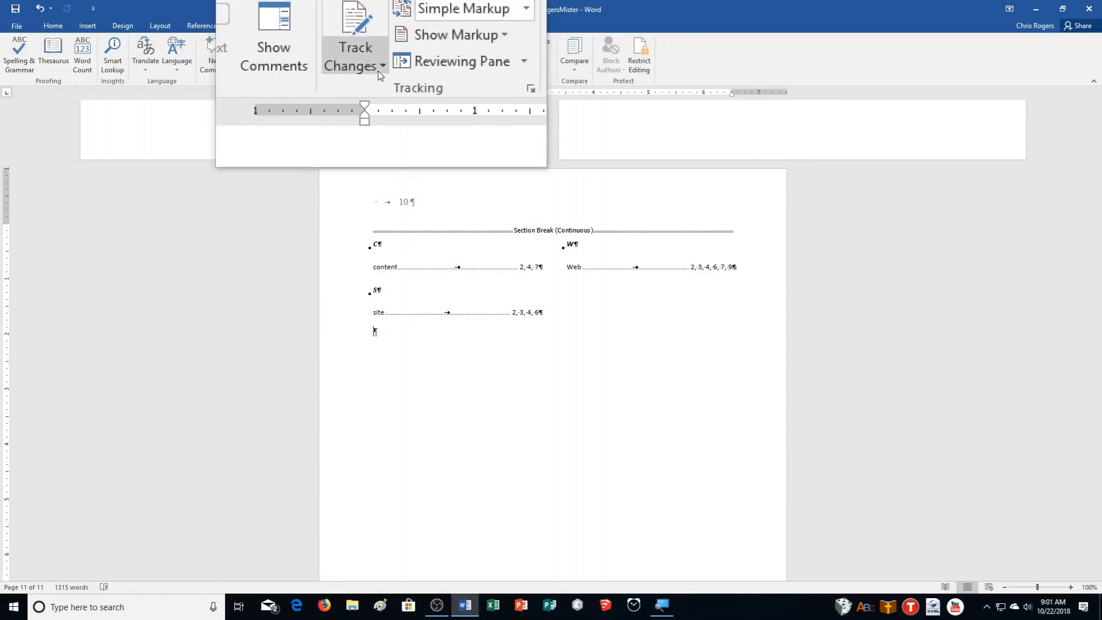
{"action": "left_click", "coordinate": [368, 68]}
{"action": "left_click", "coordinate": [384, 84]}
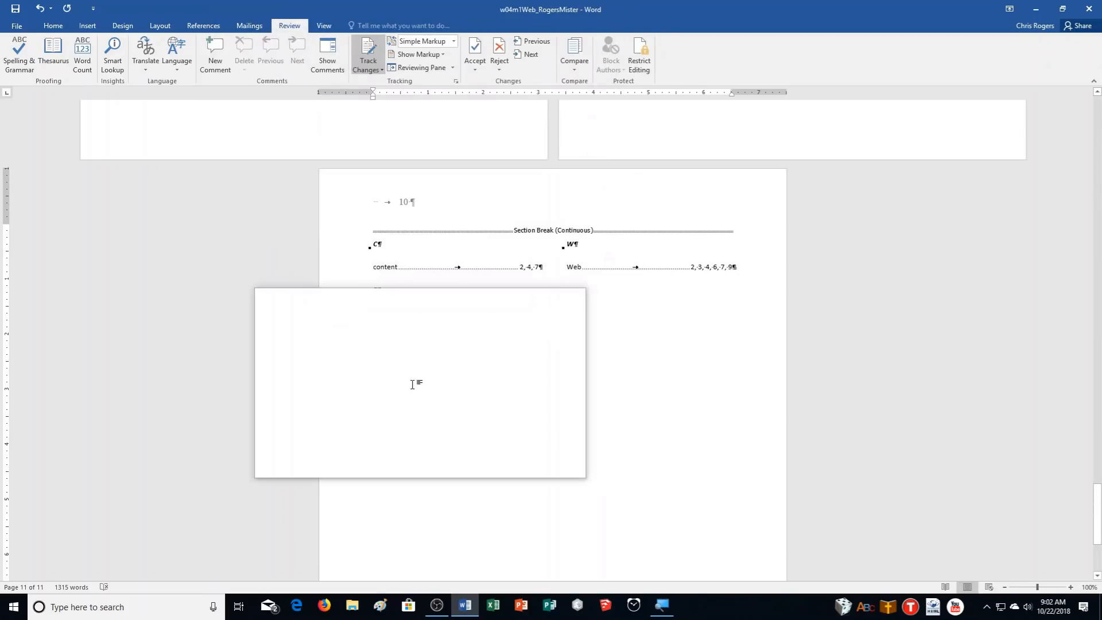
{"action": "left_click", "coordinate": [376, 63]}
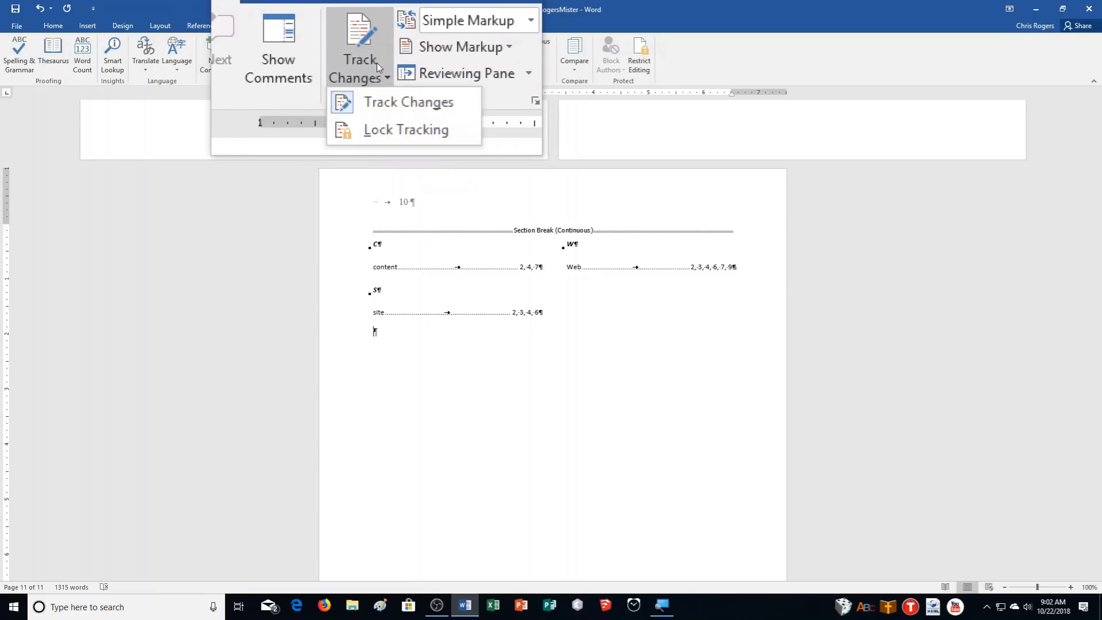
{"action": "left_click", "coordinate": [356, 85]}
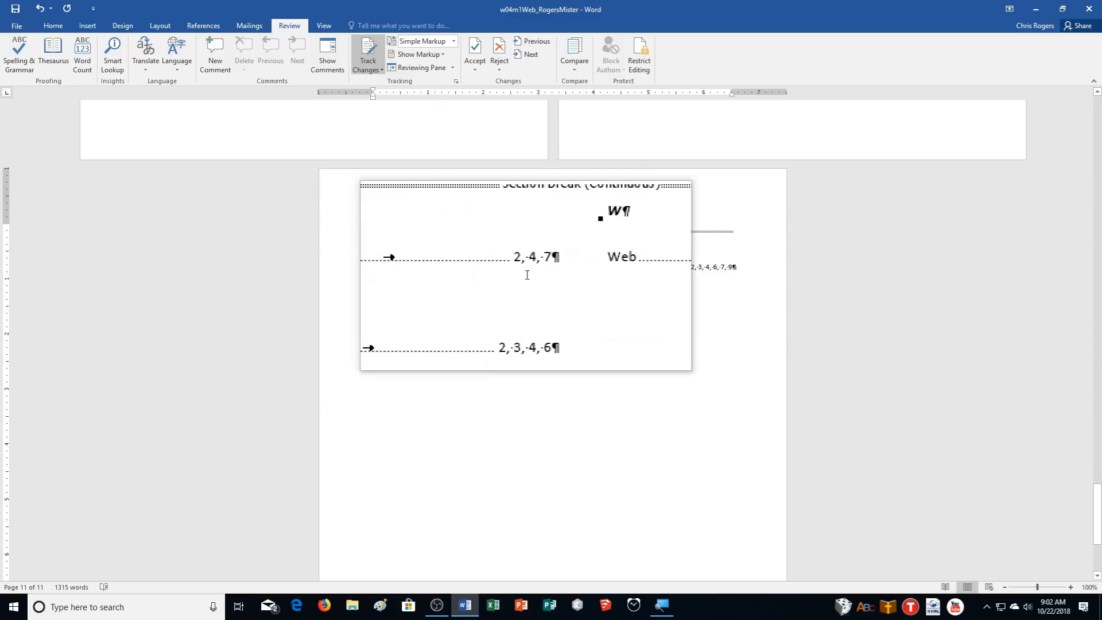
Find "proximity and balance", go to the Proximity and Balance heading on page 2, and close the search.
{"action": "key", "text": "ctrl+f"}
{"action": "type", "text": "proximity a"}
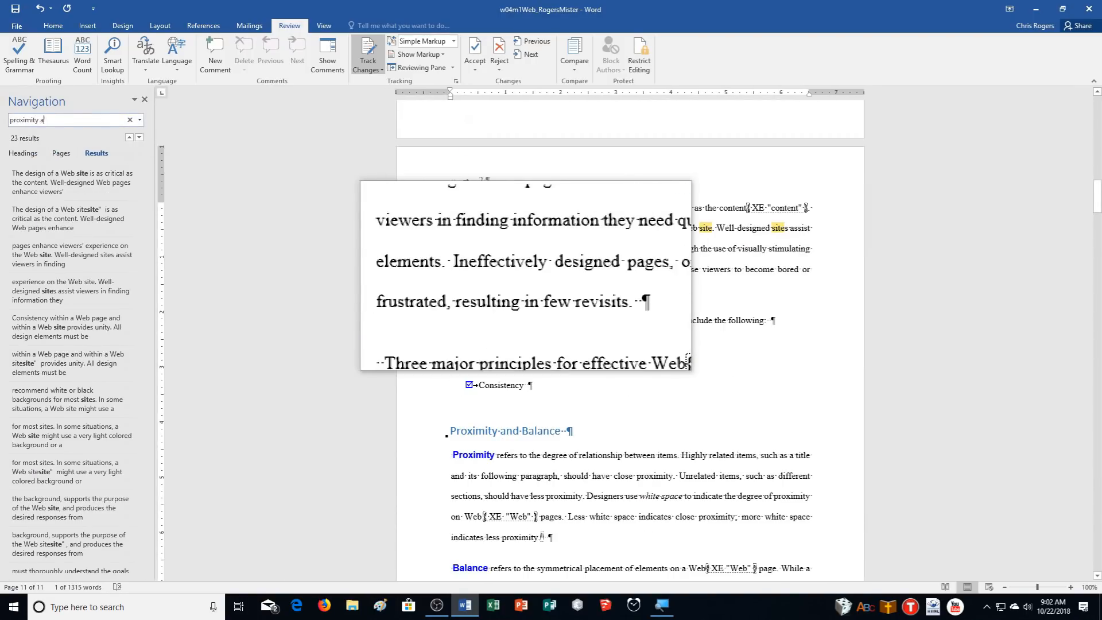
{"action": "type", "text": "nd balance"}
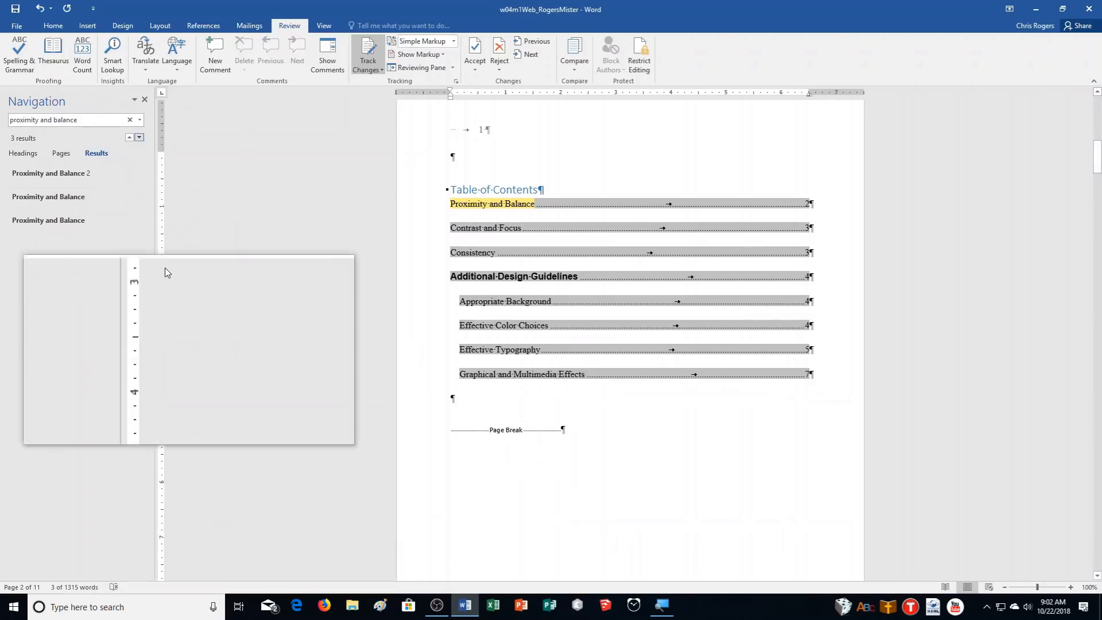
{"action": "left_click", "coordinate": [49, 198]}
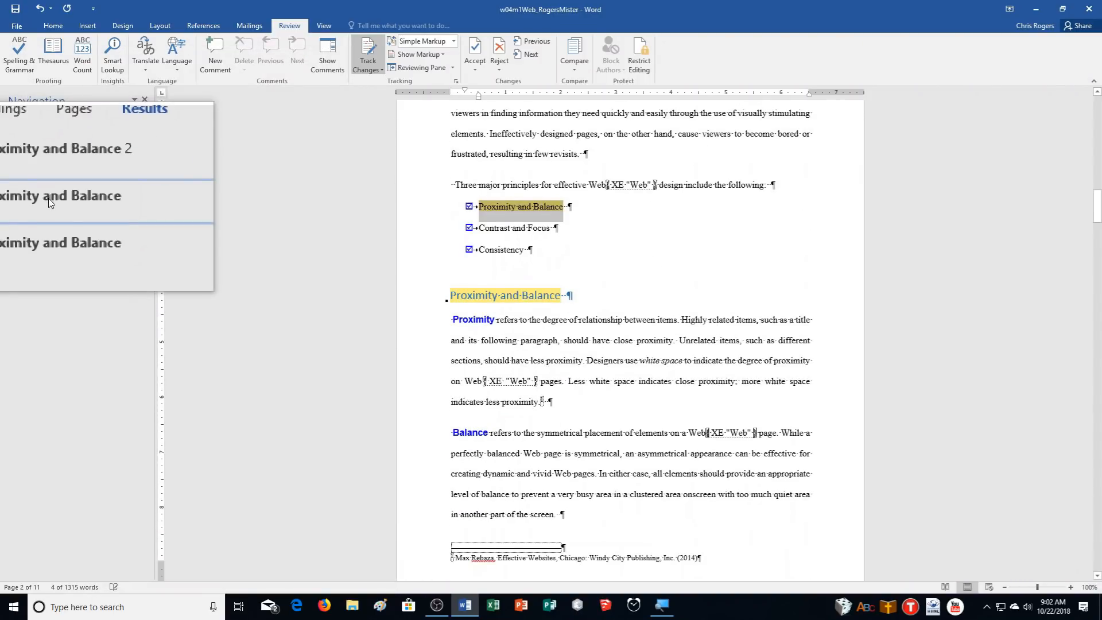
{"action": "left_click", "coordinate": [45, 181]}
{"action": "left_click", "coordinate": [54, 199]}
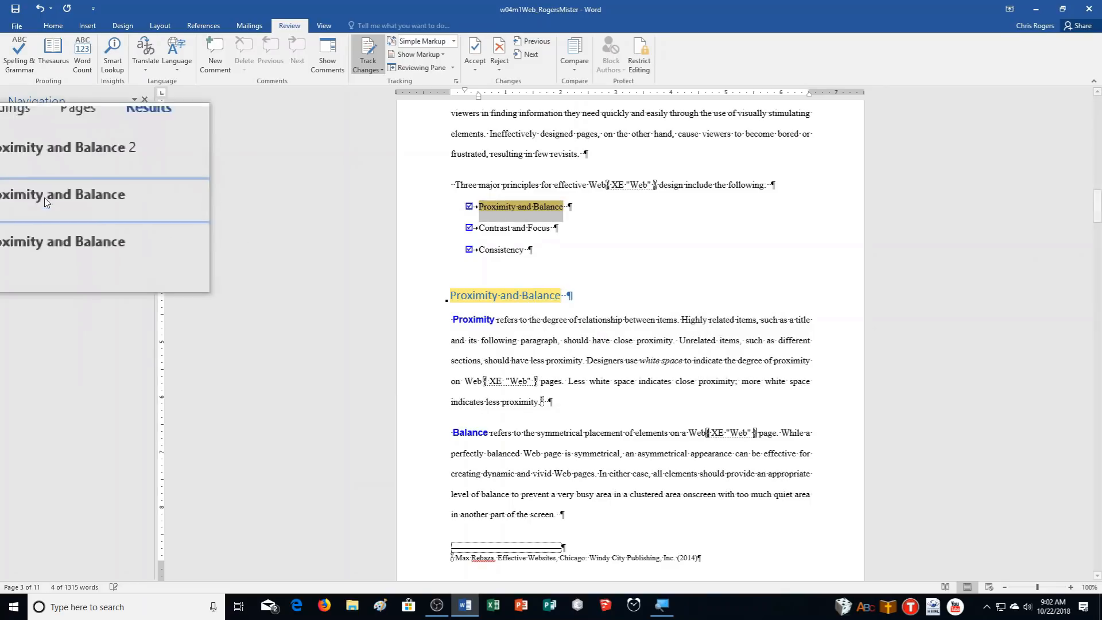
{"action": "left_click", "coordinate": [520, 295]}
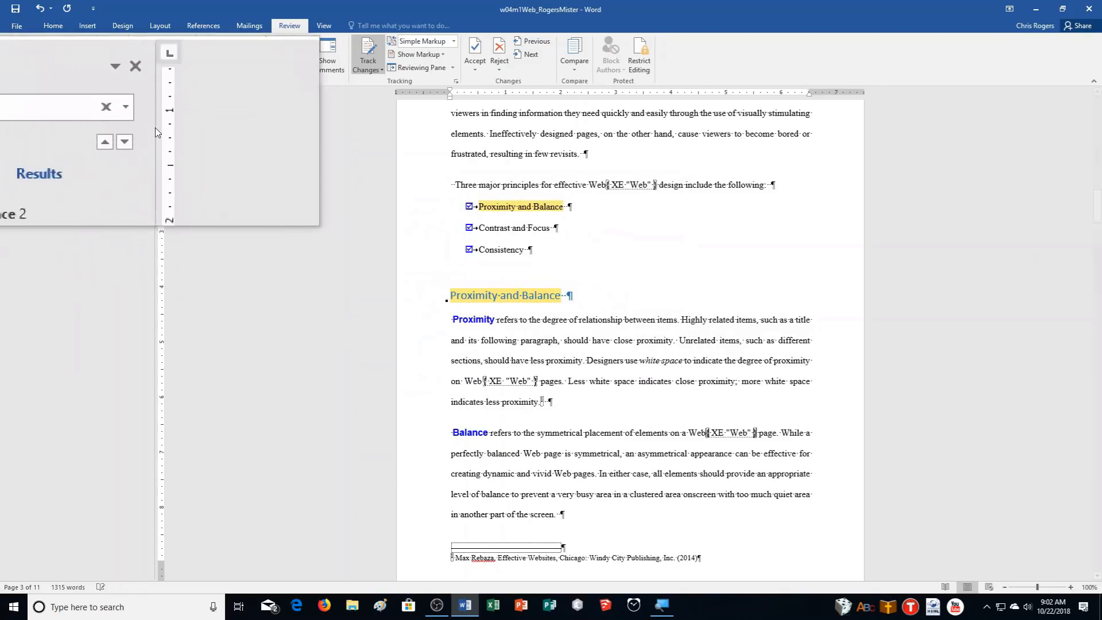
{"action": "left_click", "coordinate": [145, 99]}
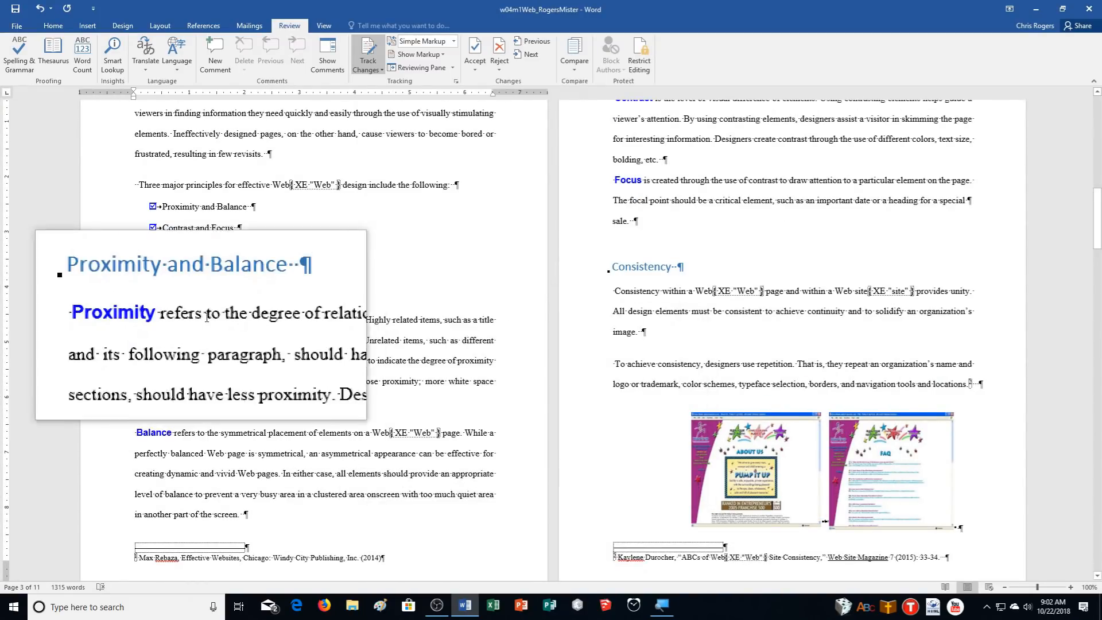
Add the comment "This section seems incomplete. Please check and add content." to the Proximity and Balance heading.
{"action": "triple_click", "coordinate": [241, 295]}
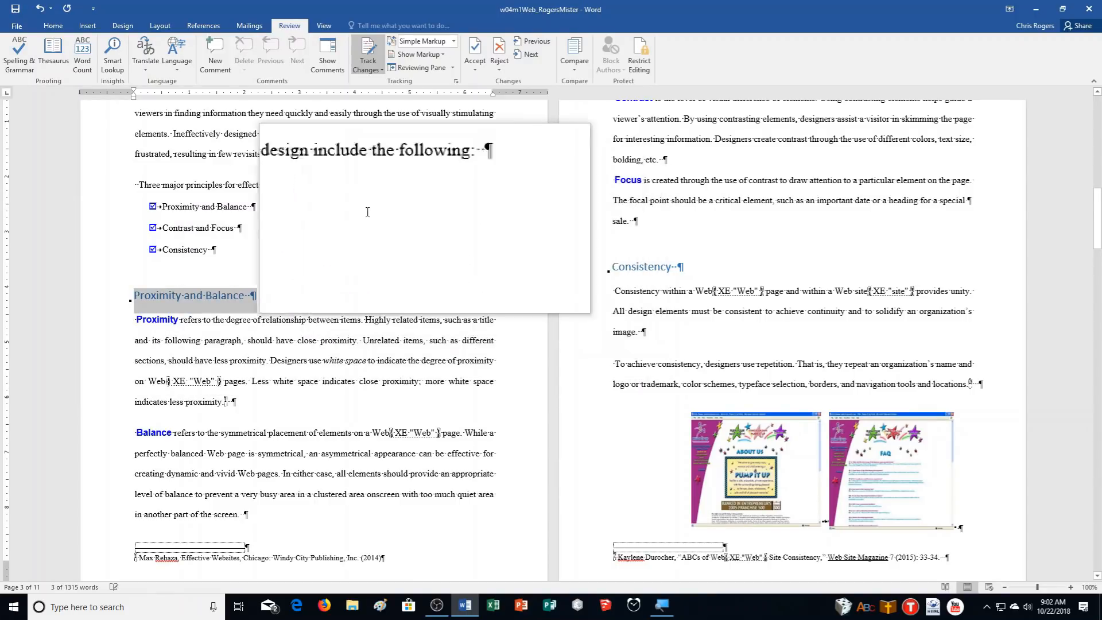
{"action": "left_click", "coordinate": [214, 54]}
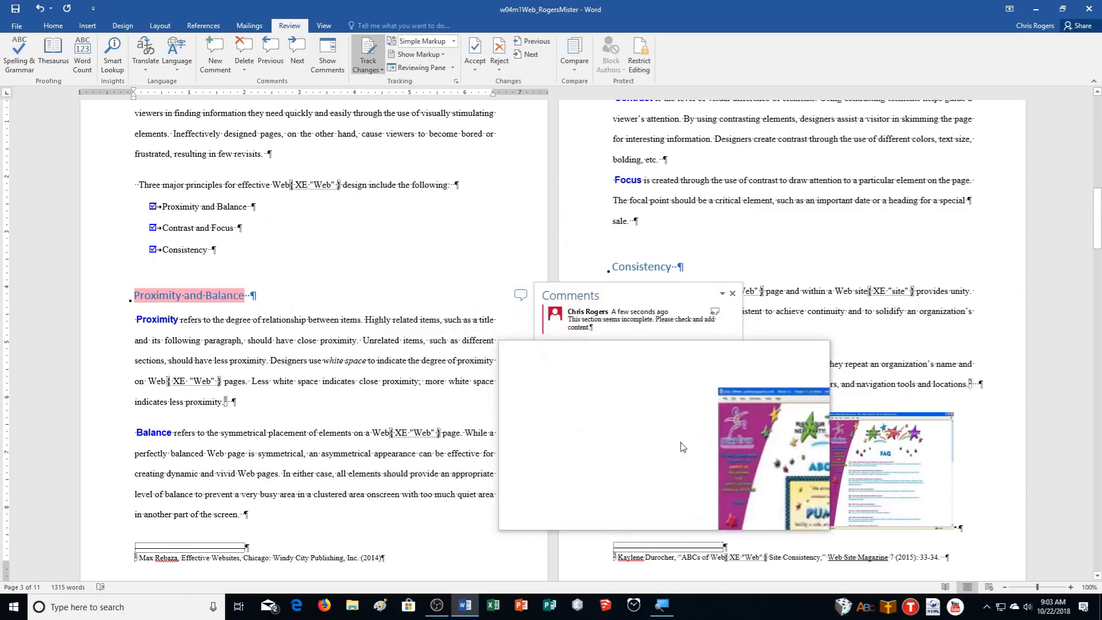
{"action": "scroll", "coordinate": [878, 469], "scroll_direction": "up", "scroll_amount": 2}
{"action": "scroll", "coordinate": [879, 470], "scroll_direction": "up", "scroll_amount": 4}
{"action": "scroll", "coordinate": [879, 470], "scroll_direction": "down", "scroll_amount": 3}
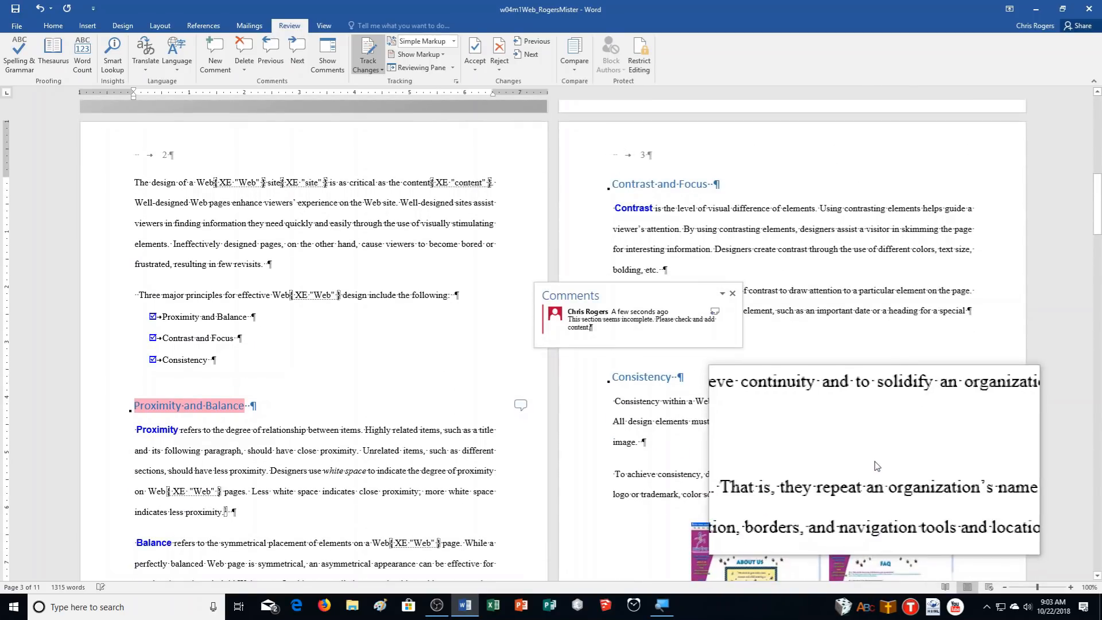
{"action": "left_click", "coordinate": [727, 294]}
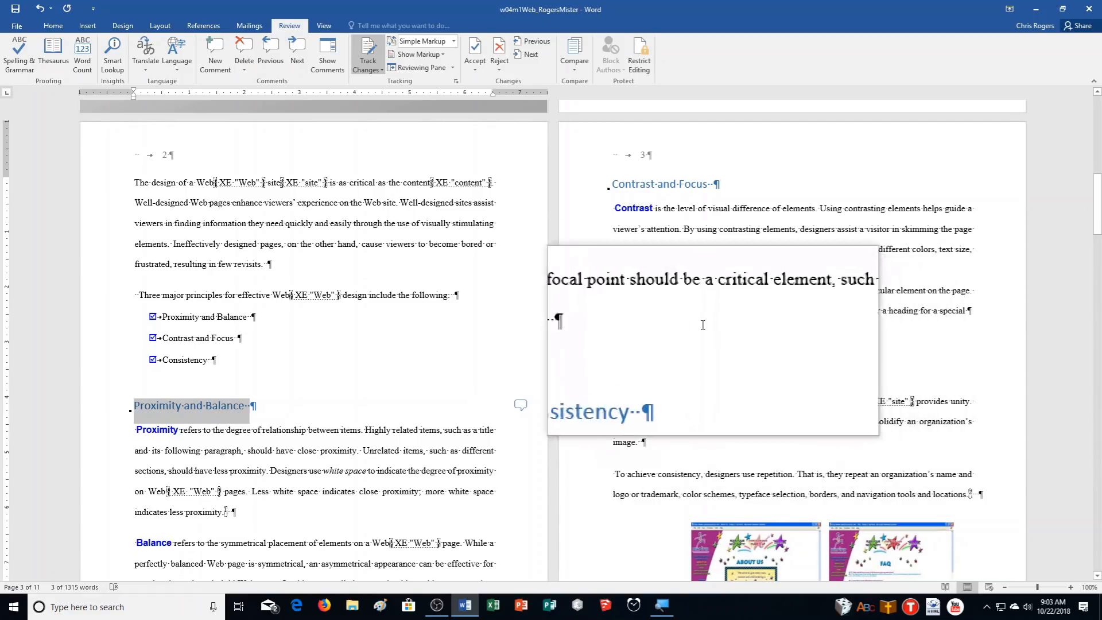
{"action": "left_click", "coordinate": [689, 235]}
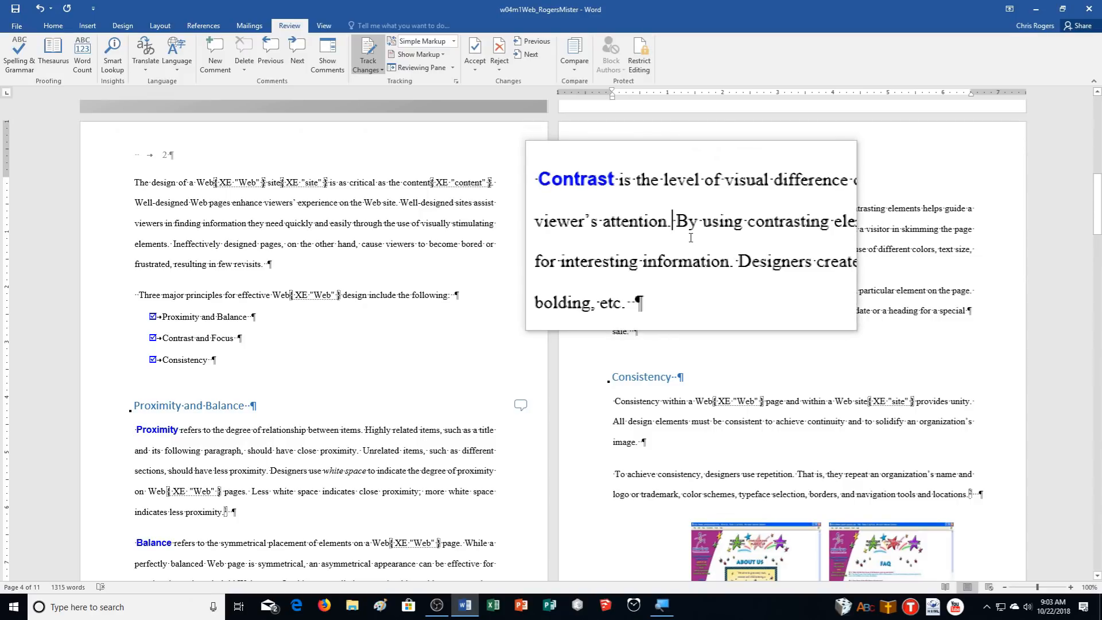
{"action": "type", "text": "This "}
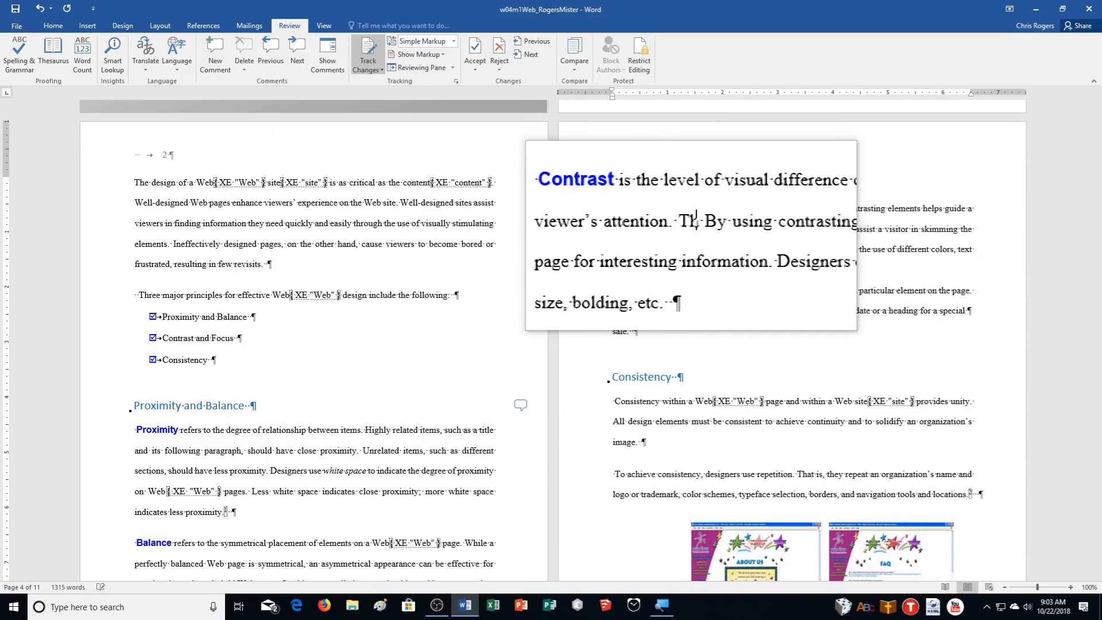
{"action": "type", "text": "sect"}
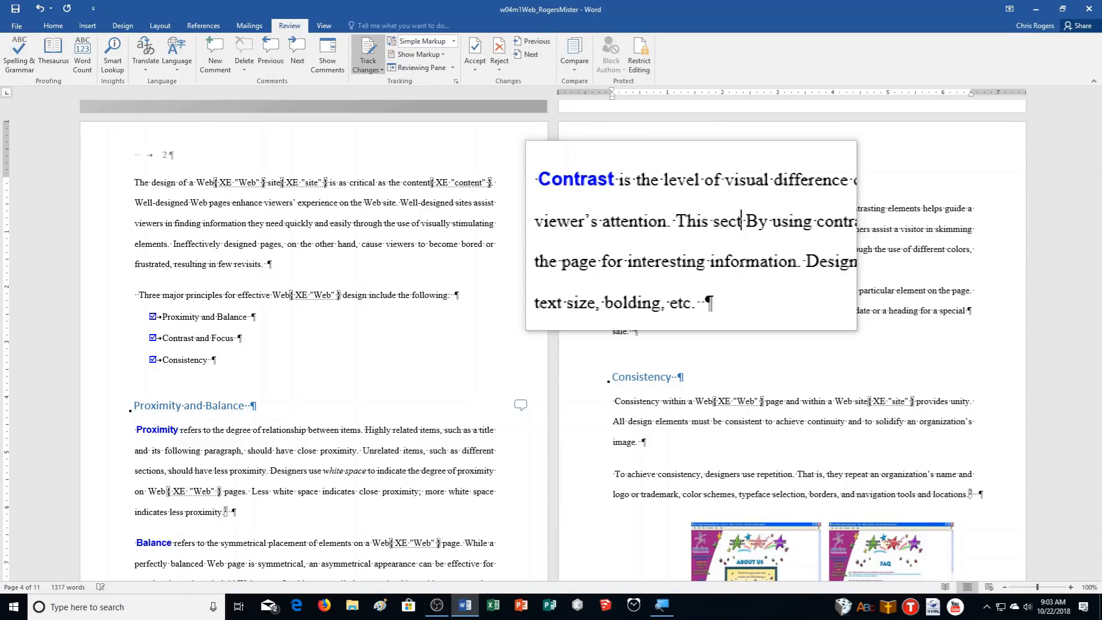
{"action": "type", "text": "ion"}
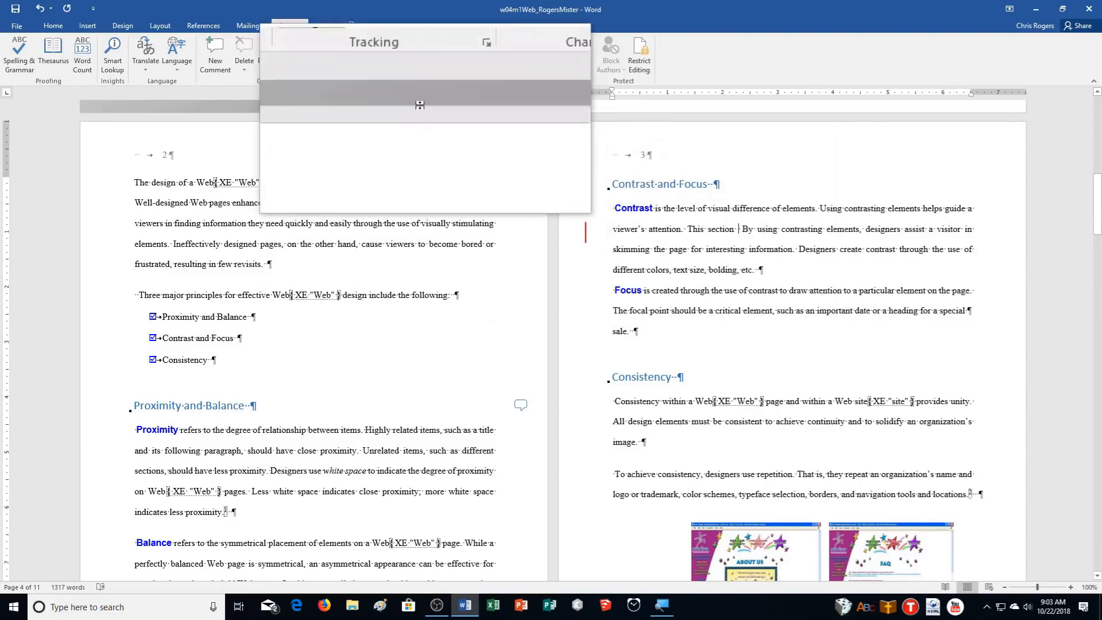
{"action": "left_click", "coordinate": [381, 69]}
{"action": "left_click", "coordinate": [377, 71]}
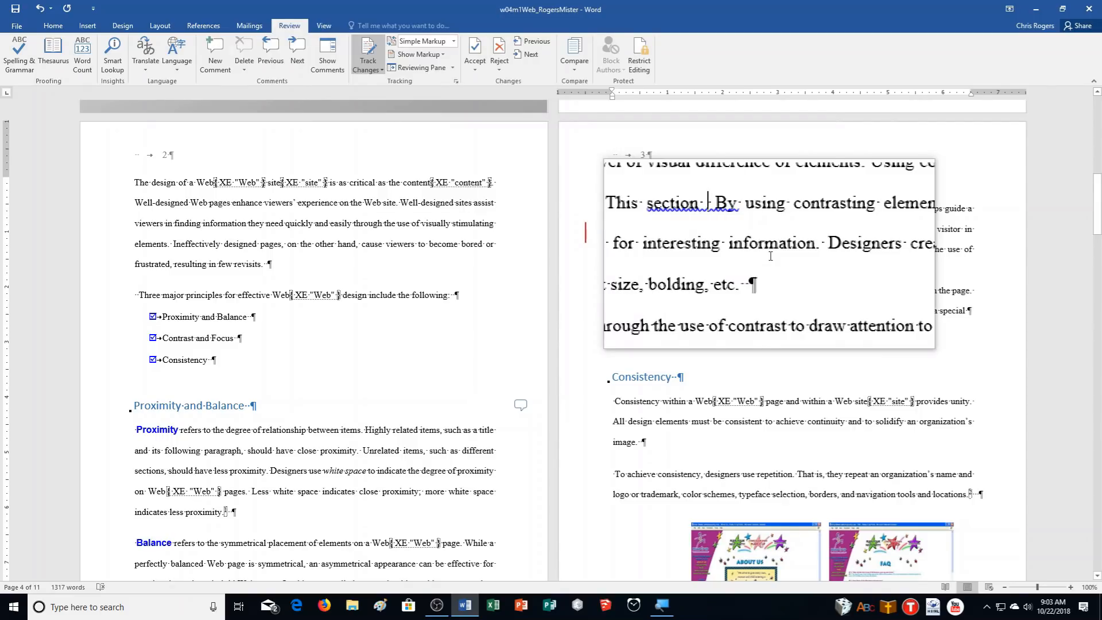
{"action": "type", "text": "seems"}
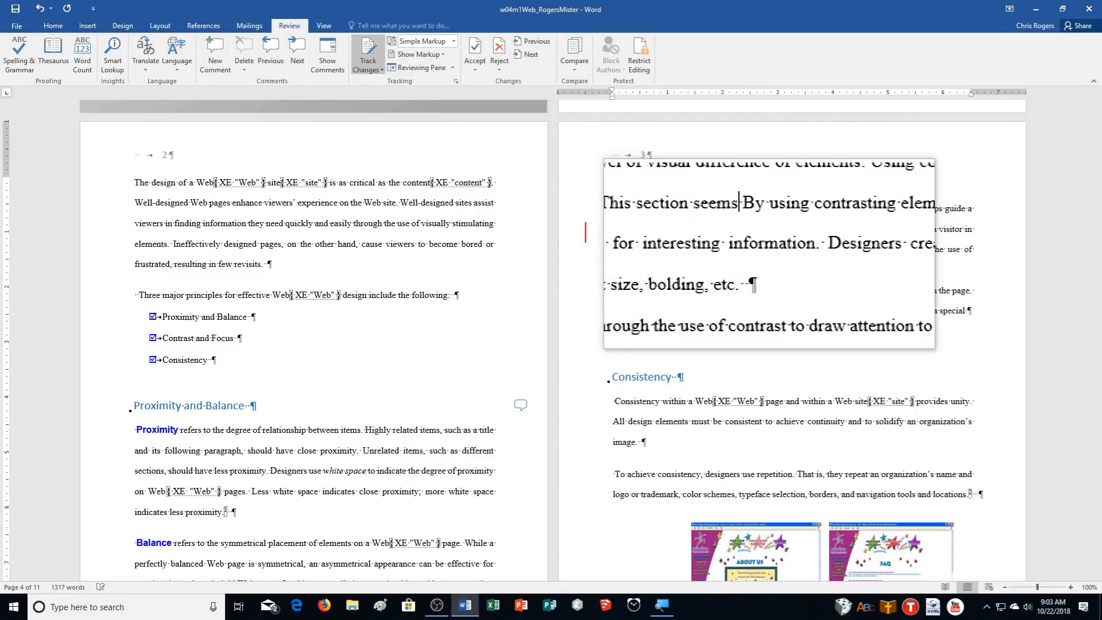
{"action": "type", "text": " incomplete."}
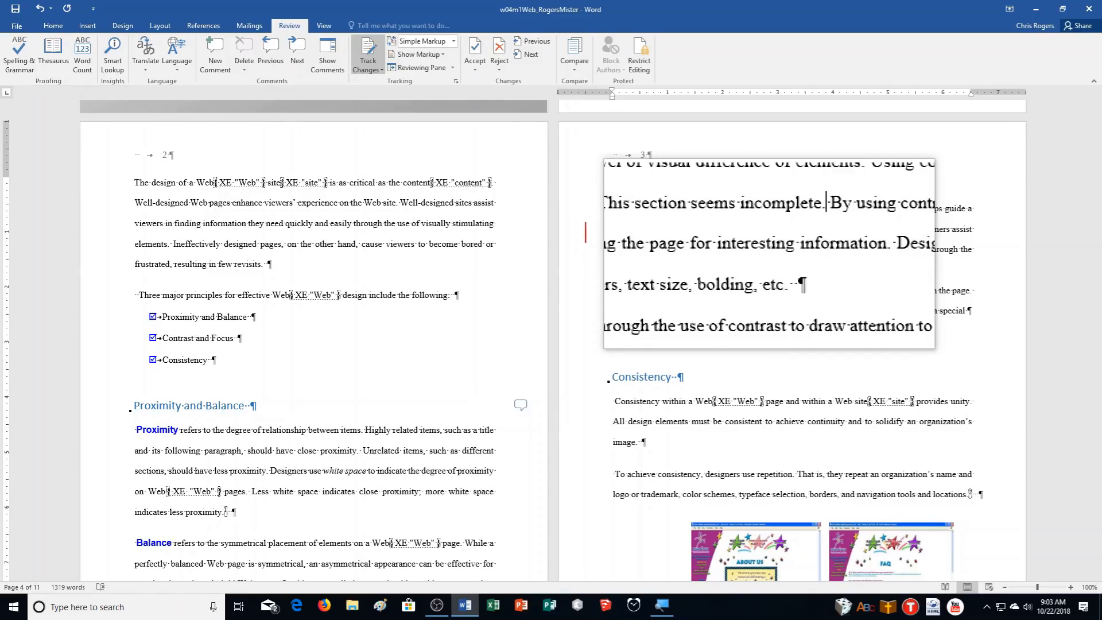
{"action": "key", "text": "BackSpace"}
{"action": "key", "text": "BackSpace"}
{"action": "key", "text": "BackSpace"}
{"action": "key", "text": "BackSpace"}
{"action": "key", "text": "BackSpace"}
{"action": "key", "text": "BackSpace"}
{"action": "key", "text": "BackSpace"}
{"action": "key", "text": "BackSpace"}
{"action": "key", "text": "BackSpace"}
{"action": "key", "text": "BackSpace"}
{"action": "key", "text": "BackSpace"}
{"action": "key", "text": "BackSpace"}
{"action": "key", "text": "BackSpace"}
{"action": "key", "text": "BackSpace"}
{"action": "key", "text": "BackSpace"}
{"action": "key", "text": "BackSpace"}
{"action": "key", "text": "BackSpace"}
{"action": "key", "text": "BackSpace"}
{"action": "key", "text": "BackSpace"}
{"action": "key", "text": "BackSpace"}
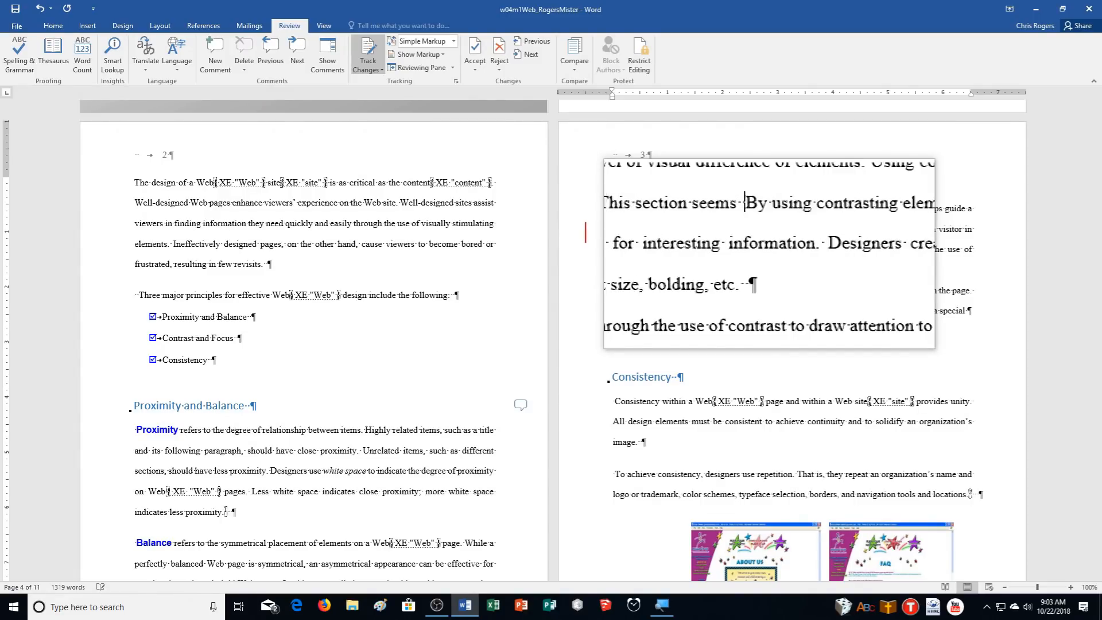
{"action": "key", "text": "BackSpace"}
{"action": "key", "text": "BackSpace"}
{"action": "key", "text": "BackSpace"}
{"action": "key", "text": "BackSpace"}
{"action": "key", "text": "BackSpace"}
{"action": "key", "text": "BackSpace"}
{"action": "key", "text": "BackSpace"}
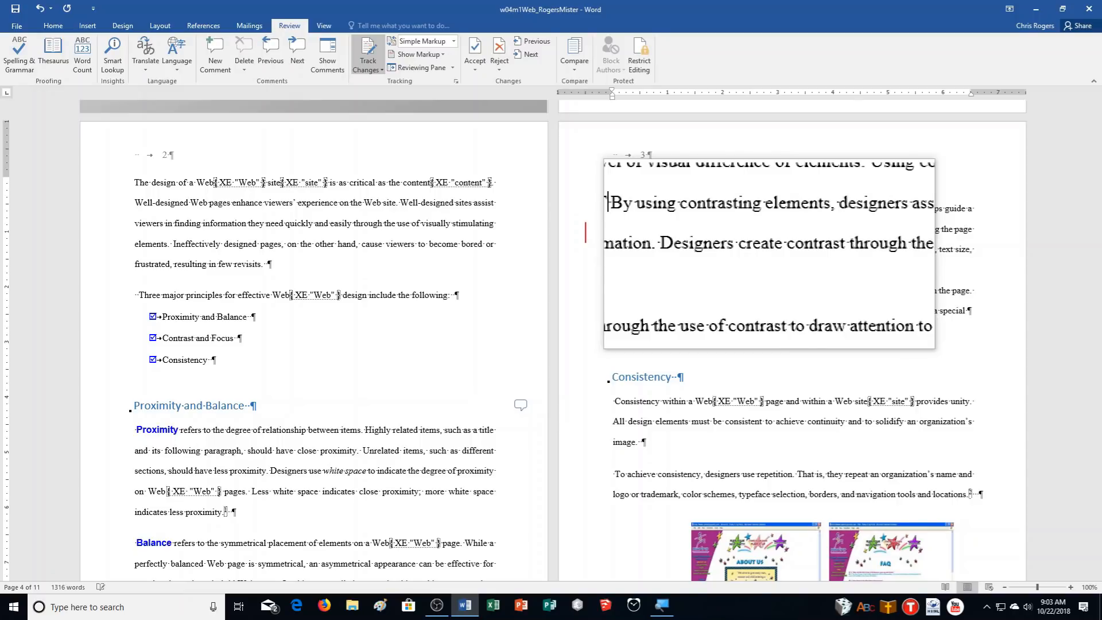
{"action": "type", "text": "T"}
{"action": "key", "text": "BackSpace"}
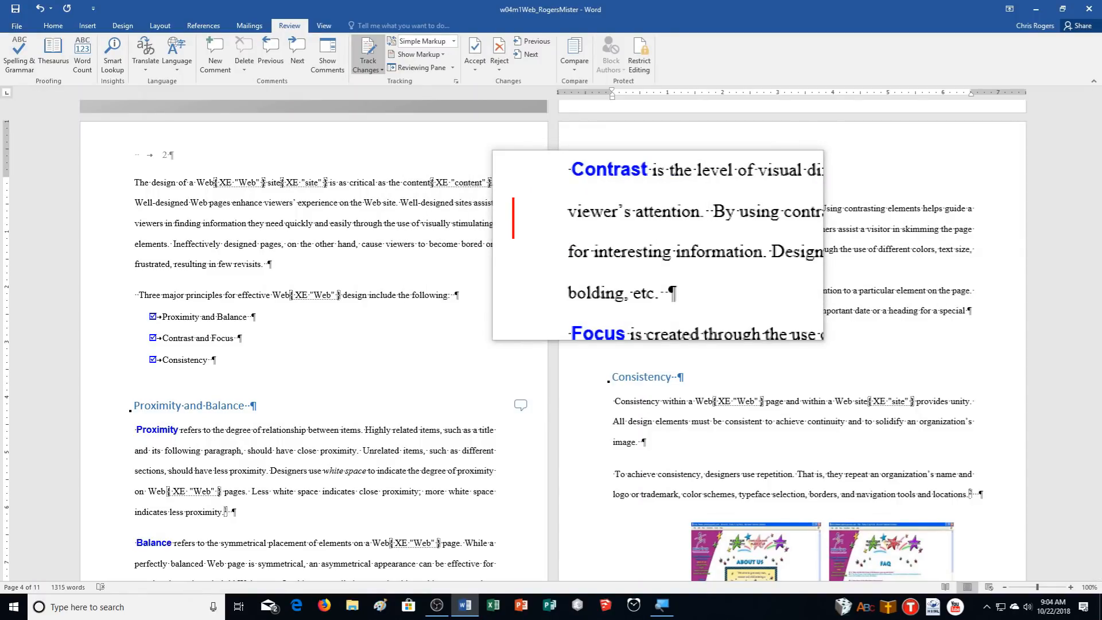
Insert "You are most likely familiar with the concept of contrast when working with pictures in an image editor." after "viewer's attention." in the Contrast paragraph.
{"action": "type", "text": "You m"}
{"action": "type", "text": "re most likel"}
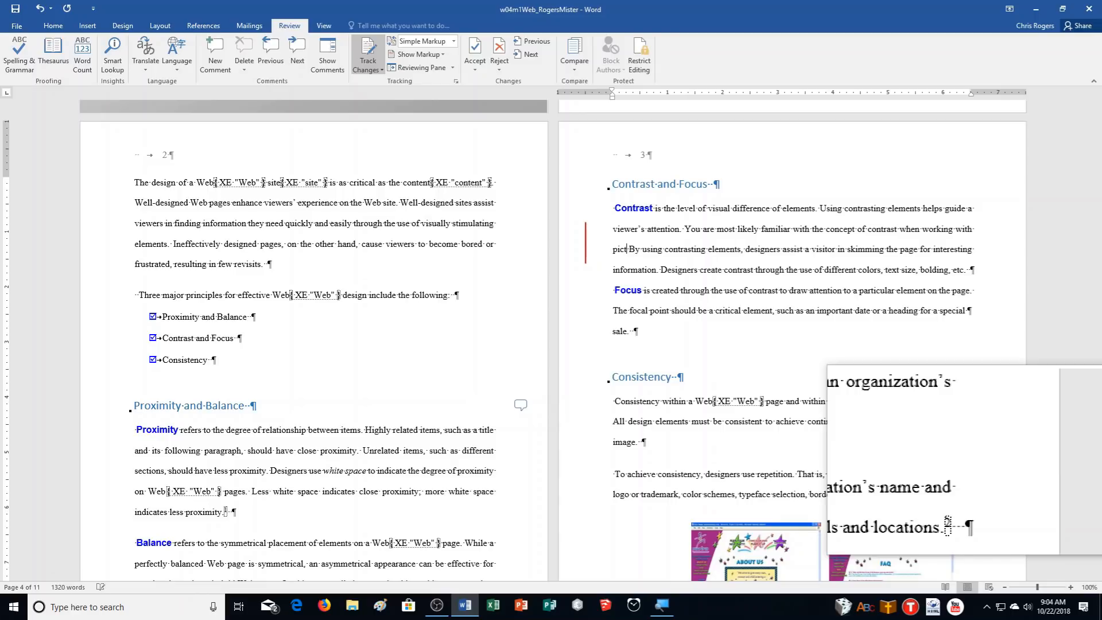
{"action": "type", "text": "ures in an image editor."}
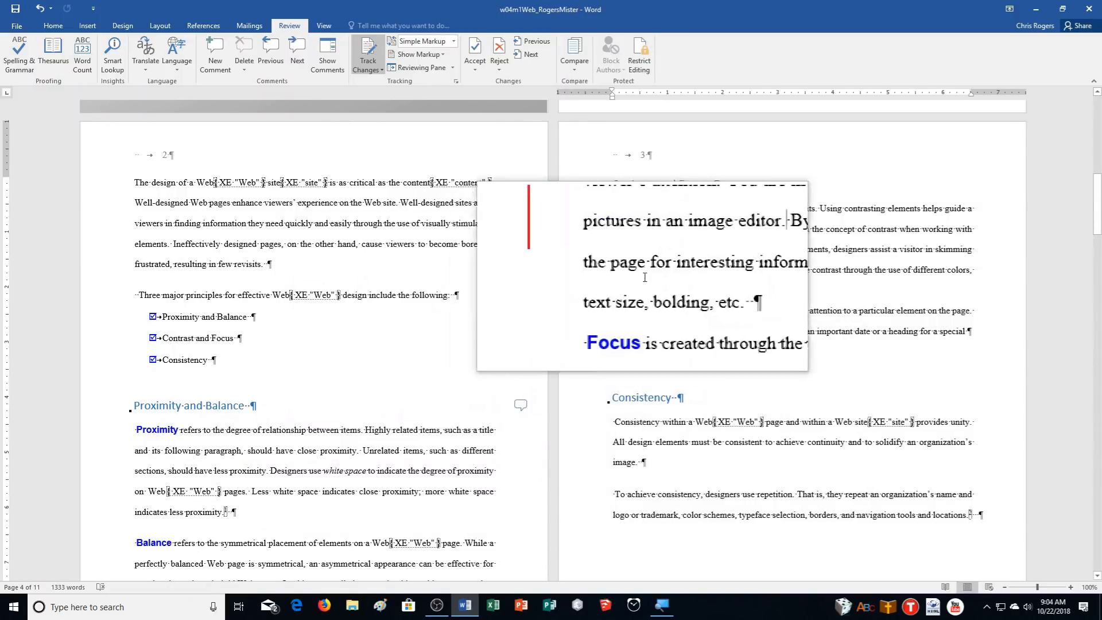
Show the tracked insertion in the Contrast paragraph with All Markup, and return to Simple Markup.
{"action": "left_click", "coordinate": [587, 250]}
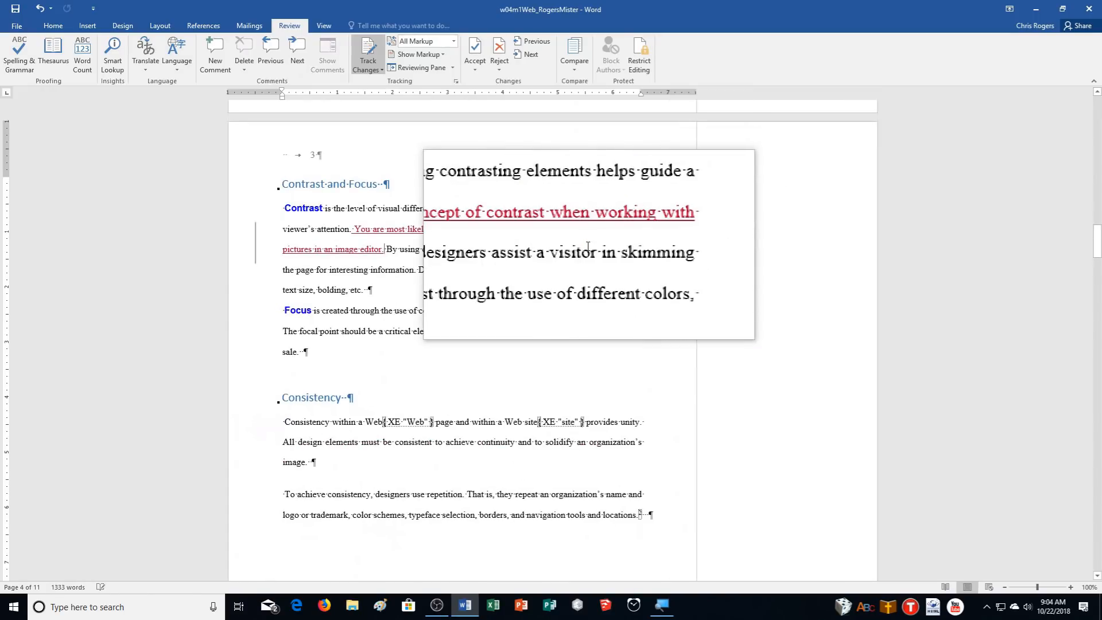
{"action": "left_click", "coordinate": [255, 241]}
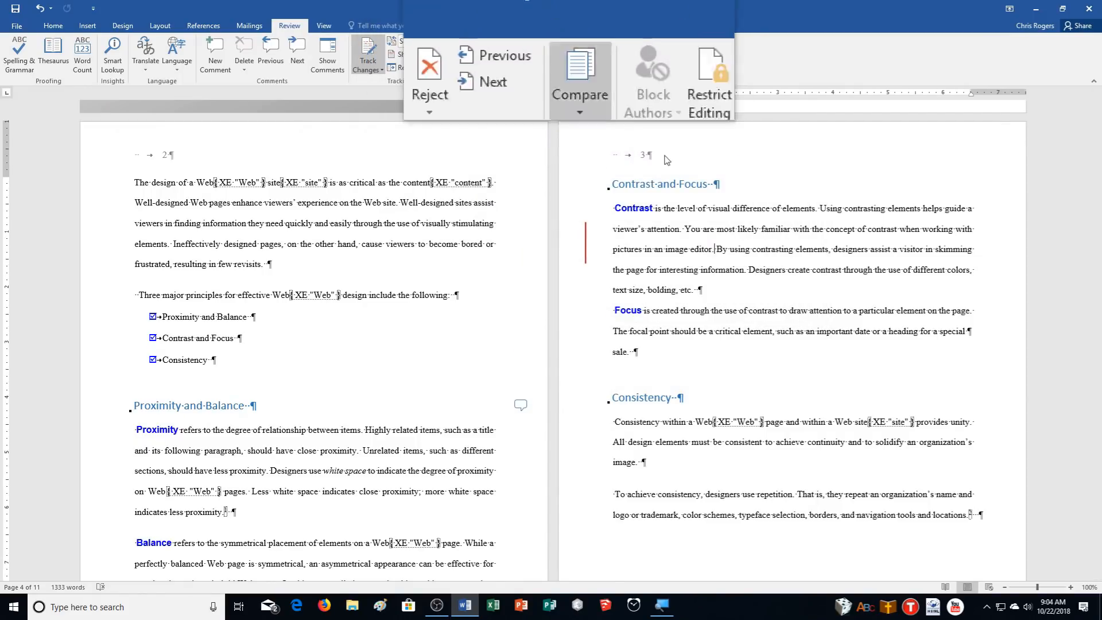
{"action": "left_click_drag", "start_coordinate": [1096, 222], "coordinate": [1059, 551]}
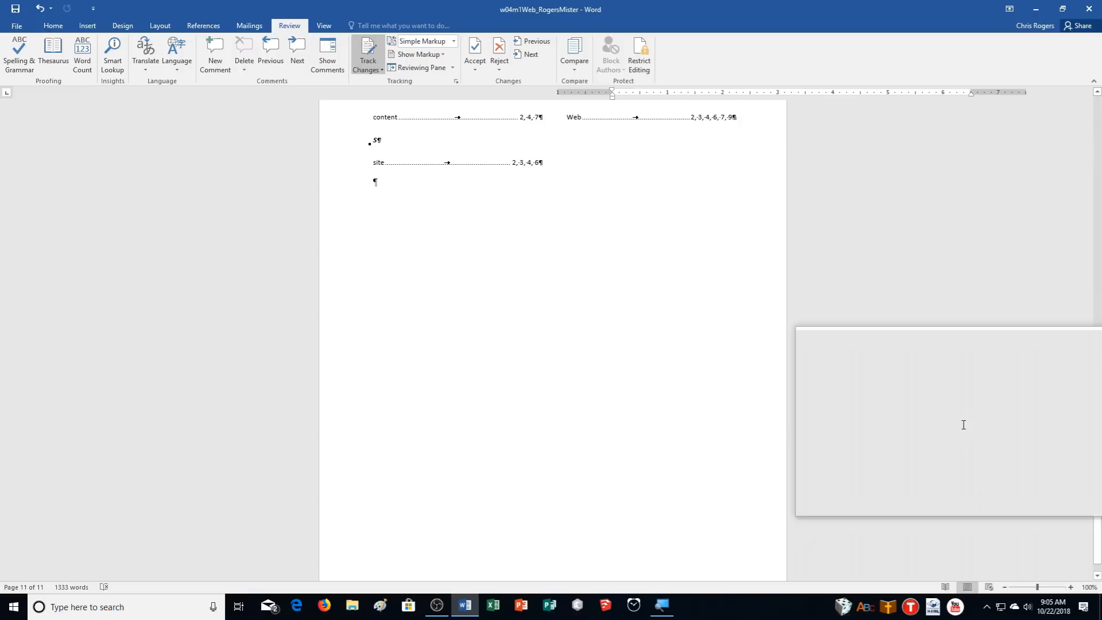
{"action": "left_click", "coordinate": [986, 607]}
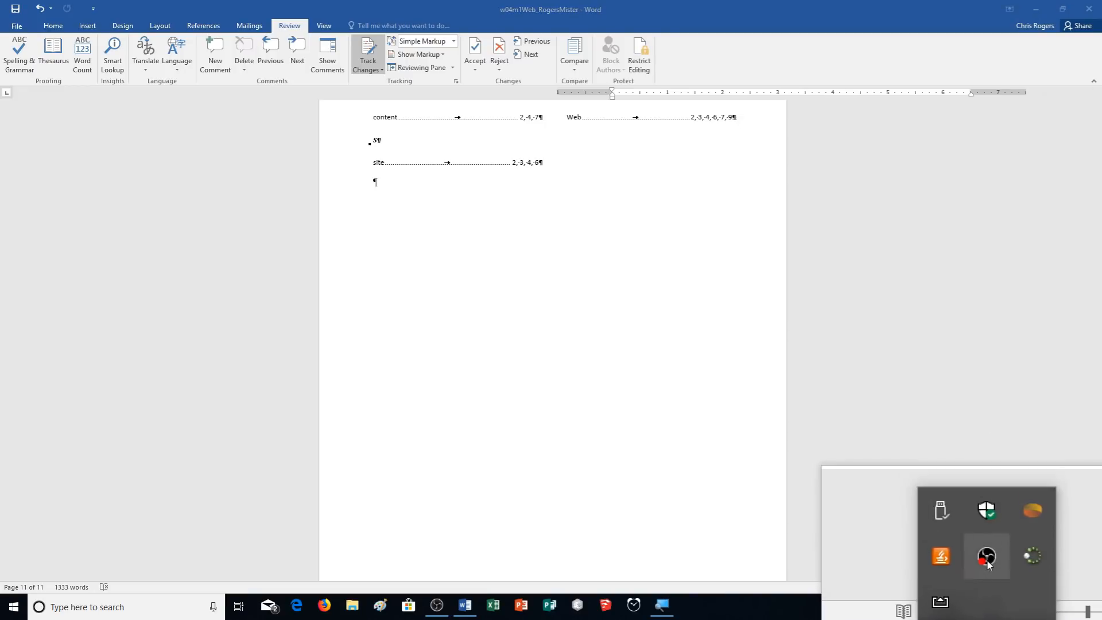